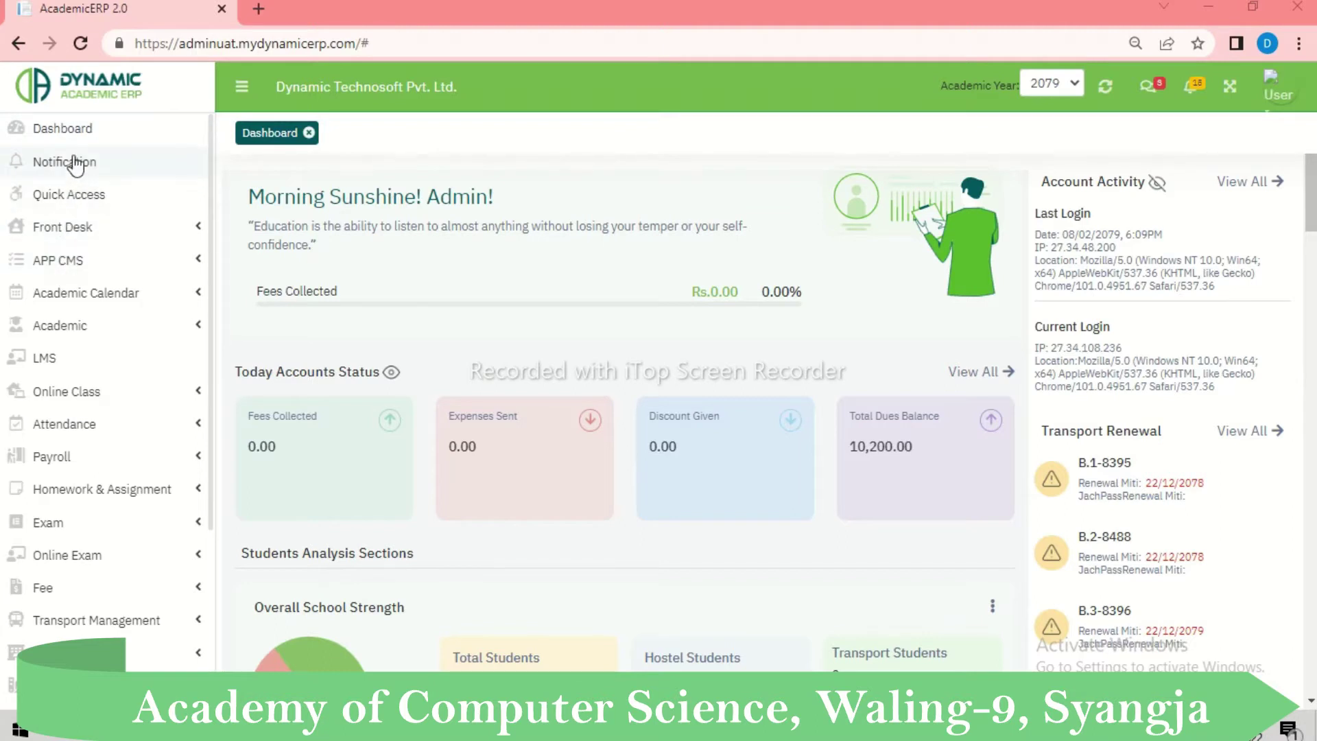
Step: Look over the navigation modules and the dashboard's account, student, fee and attendance sections
{"action": "scroll", "coordinate": [74, 178], "scroll_direction": "down", "scroll_amount": 4}
{"action": "scroll", "coordinate": [73, 209], "scroll_direction": "up", "scroll_amount": 2}
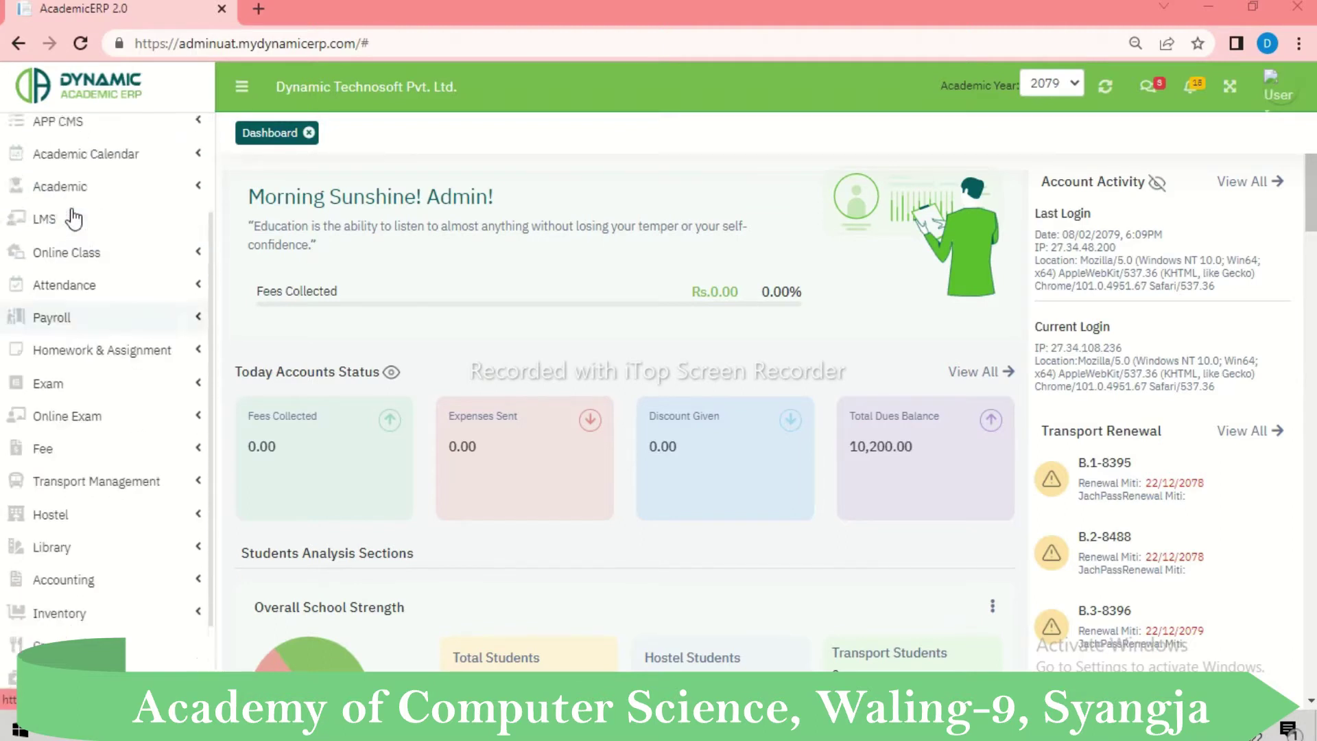
{"action": "scroll", "coordinate": [74, 213], "scroll_direction": "up", "scroll_amount": 2}
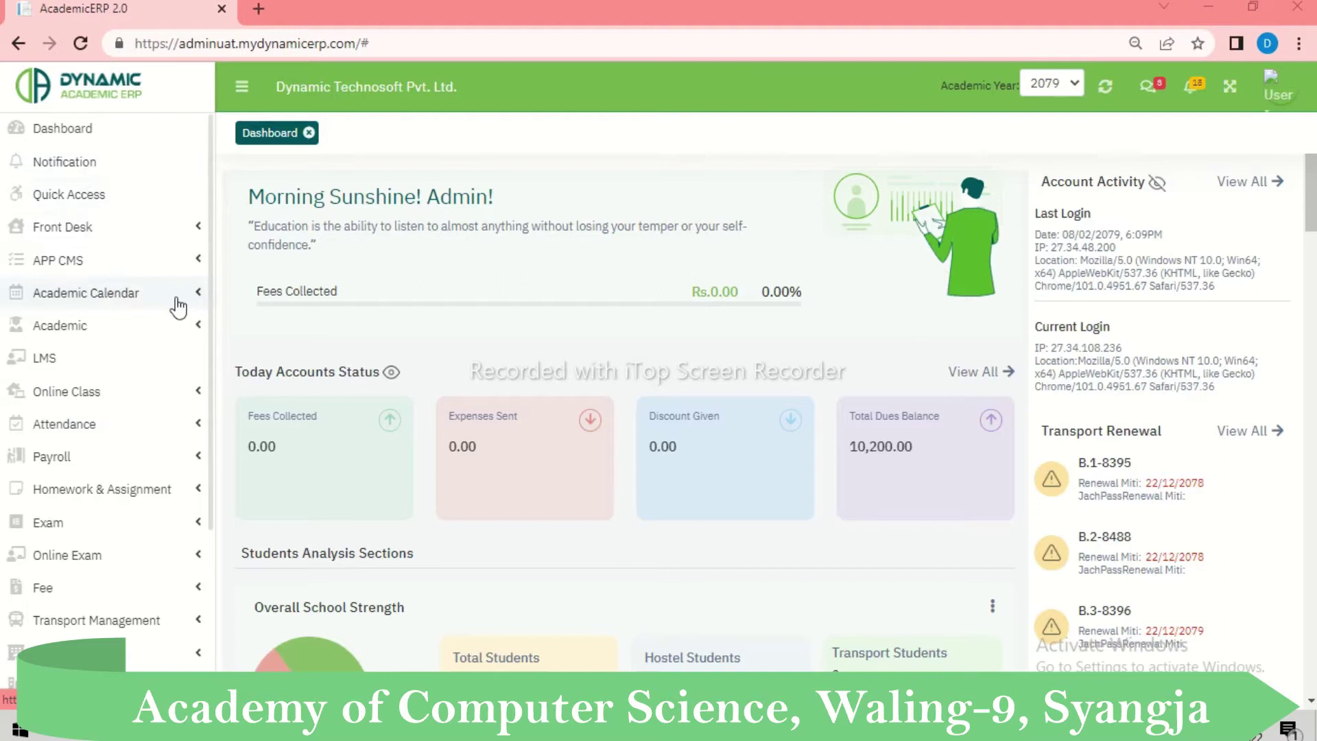
{"action": "scroll", "coordinate": [528, 329], "scroll_direction": "down", "scroll_amount": 1}
{"action": "scroll", "coordinate": [529, 332], "scroll_direction": "up", "scroll_amount": 2}
{"action": "scroll", "coordinate": [527, 329], "scroll_direction": "down", "scroll_amount": 12}
{"action": "scroll", "coordinate": [529, 337], "scroll_direction": "down", "scroll_amount": 12}
{"action": "scroll", "coordinate": [549, 330], "scroll_direction": "up", "scroll_amount": 4}
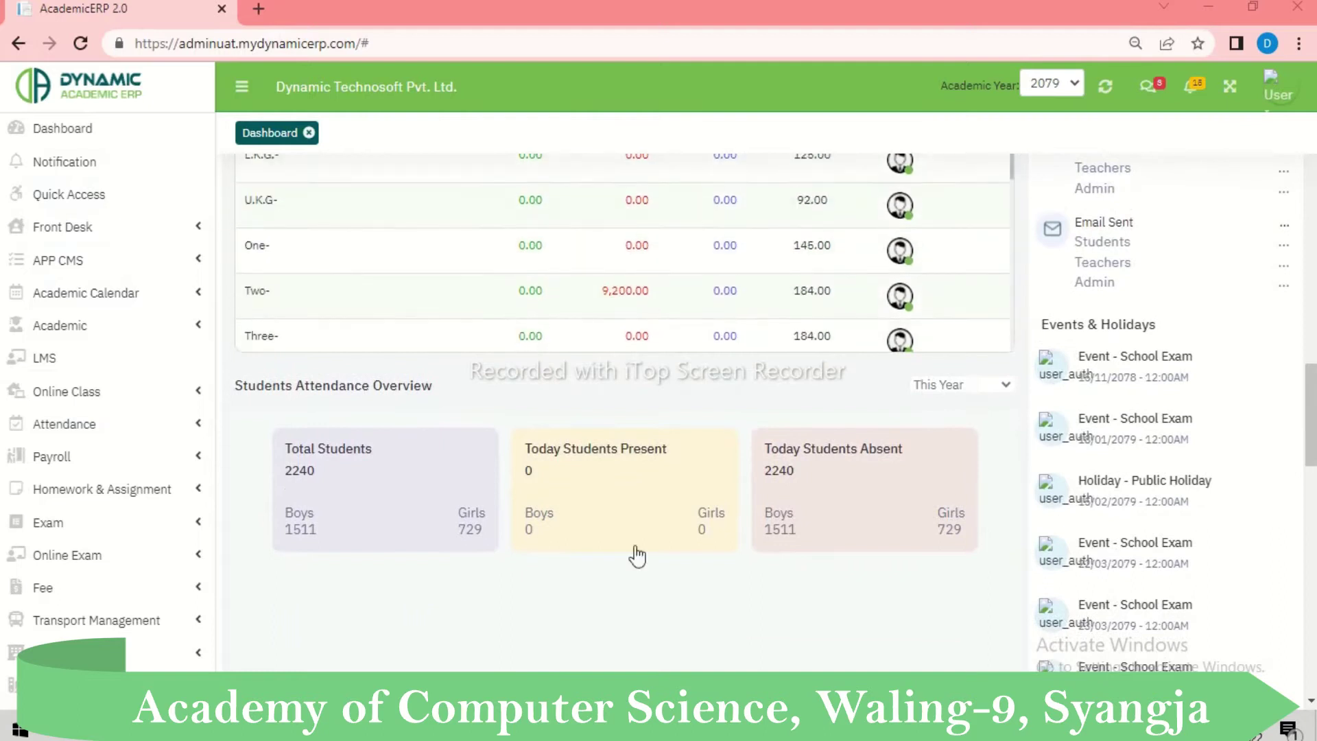
{"action": "scroll", "coordinate": [783, 522], "scroll_direction": "up", "scroll_amount": 10}
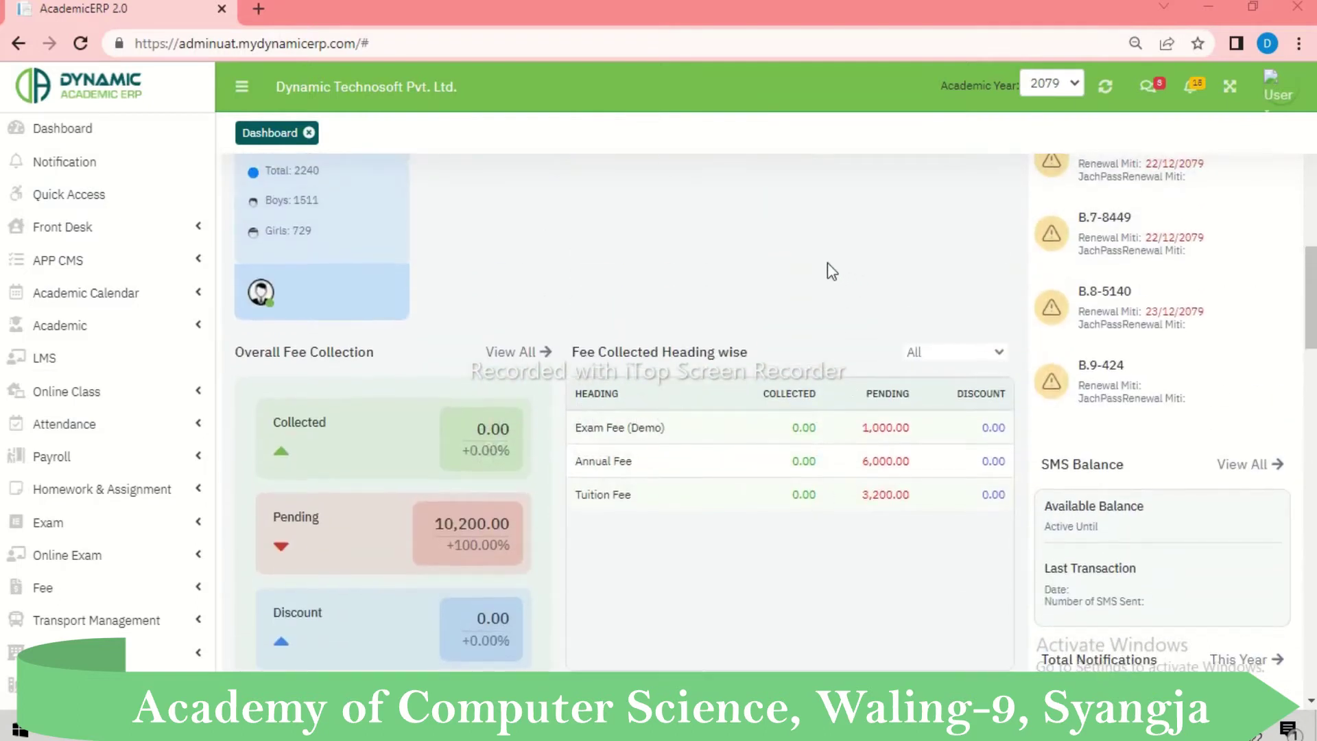
{"action": "scroll", "coordinate": [553, 295], "scroll_direction": "up", "scroll_amount": 7}
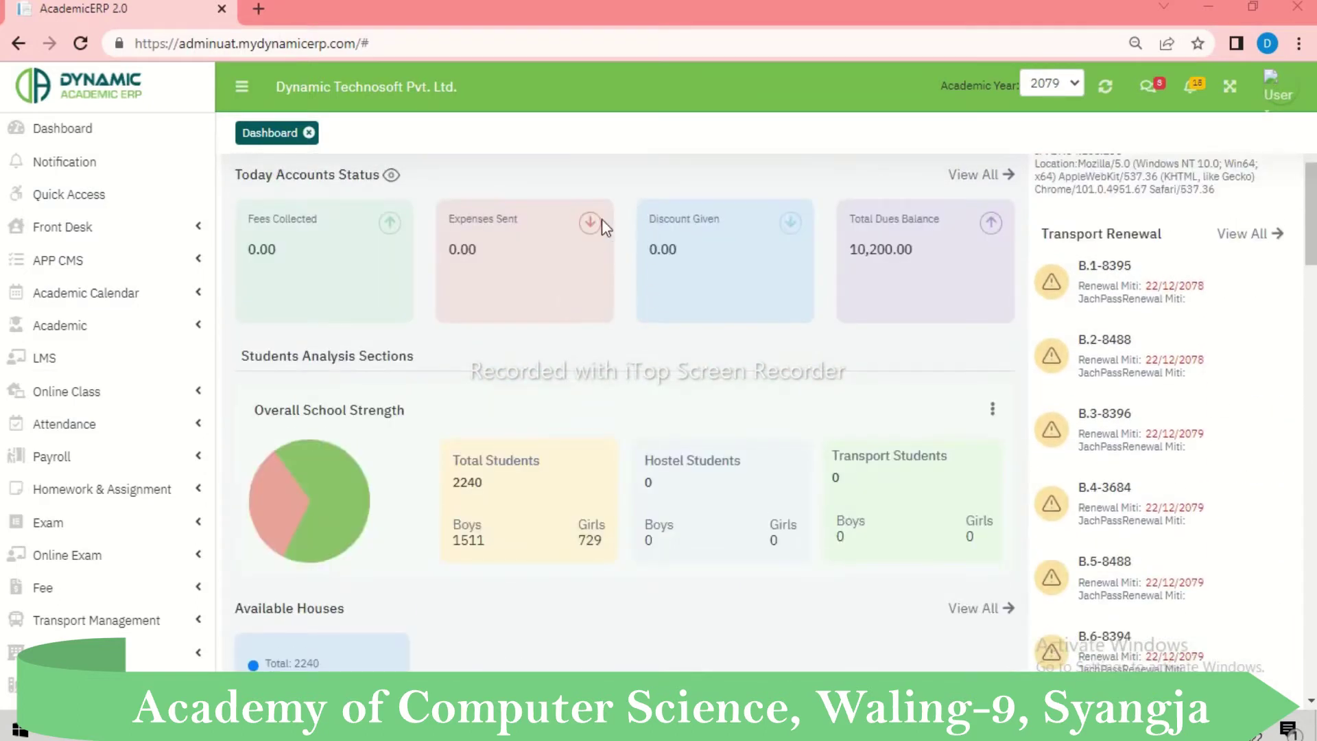
{"action": "scroll", "coordinate": [649, 295], "scroll_direction": "up", "scroll_amount": 3}
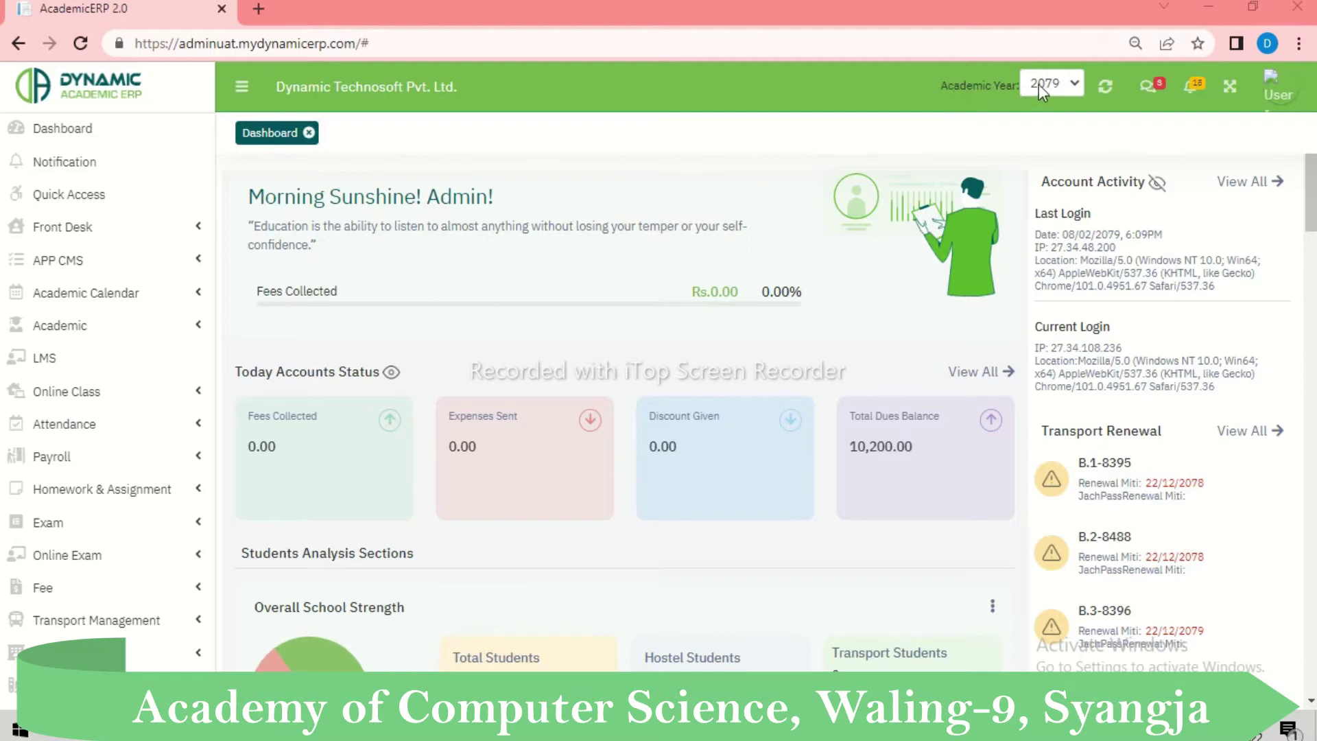
Step: Switch the academic year to 2078, refresh the data and check the dashboard figures
{"action": "left_click", "coordinate": [1069, 85]}
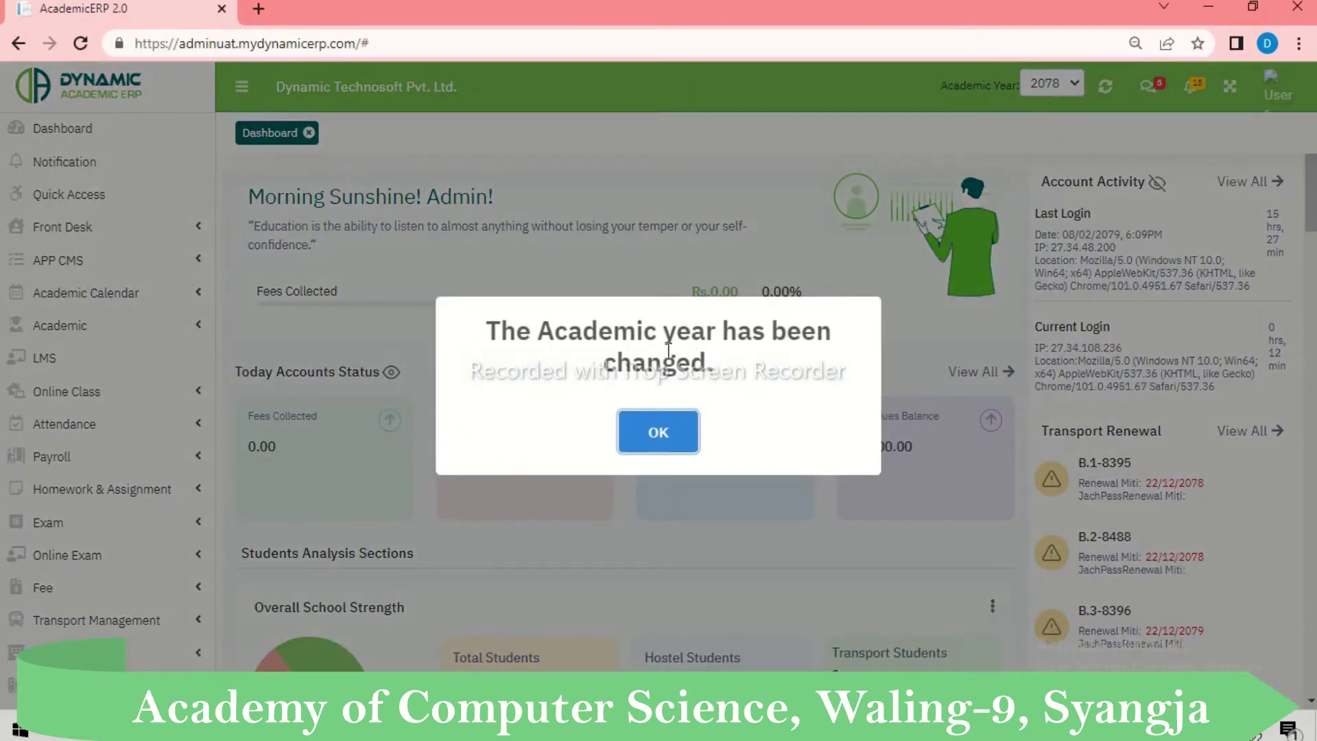
{"action": "left_click", "coordinate": [658, 433]}
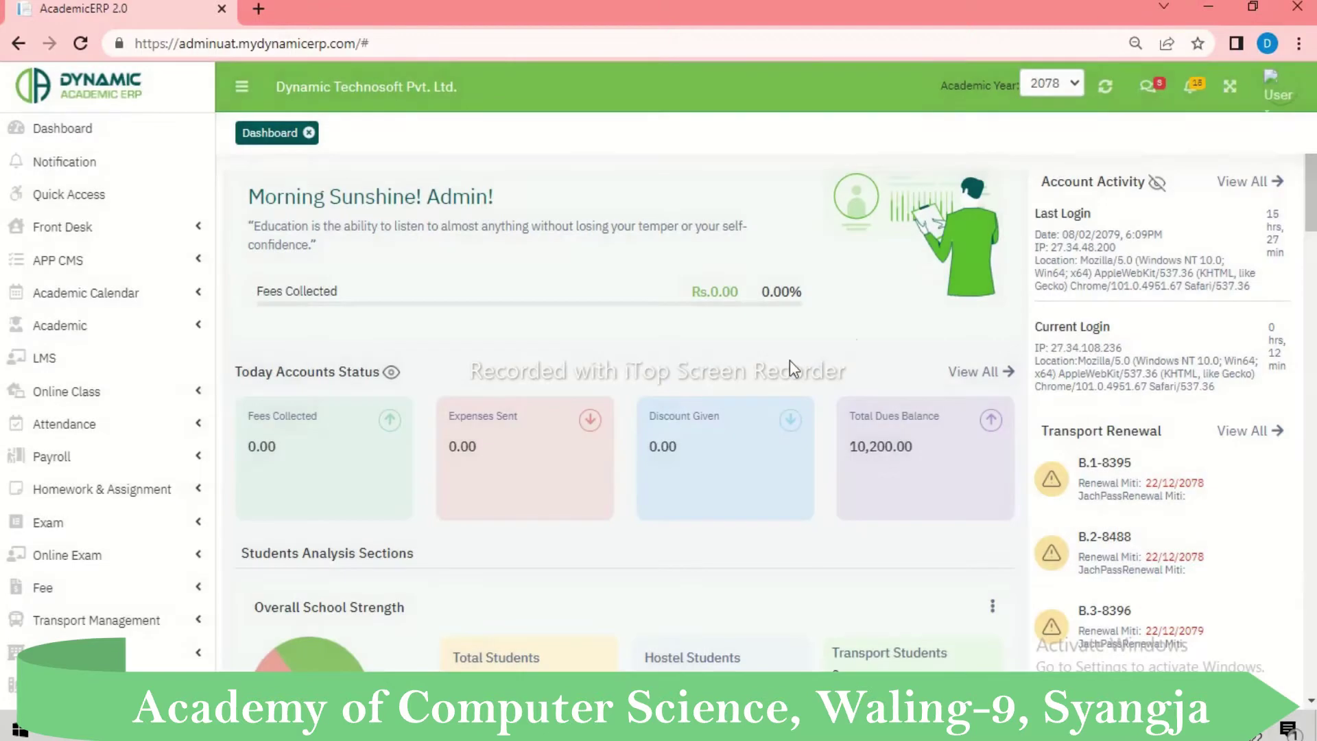
{"action": "left_click", "coordinate": [1106, 89]}
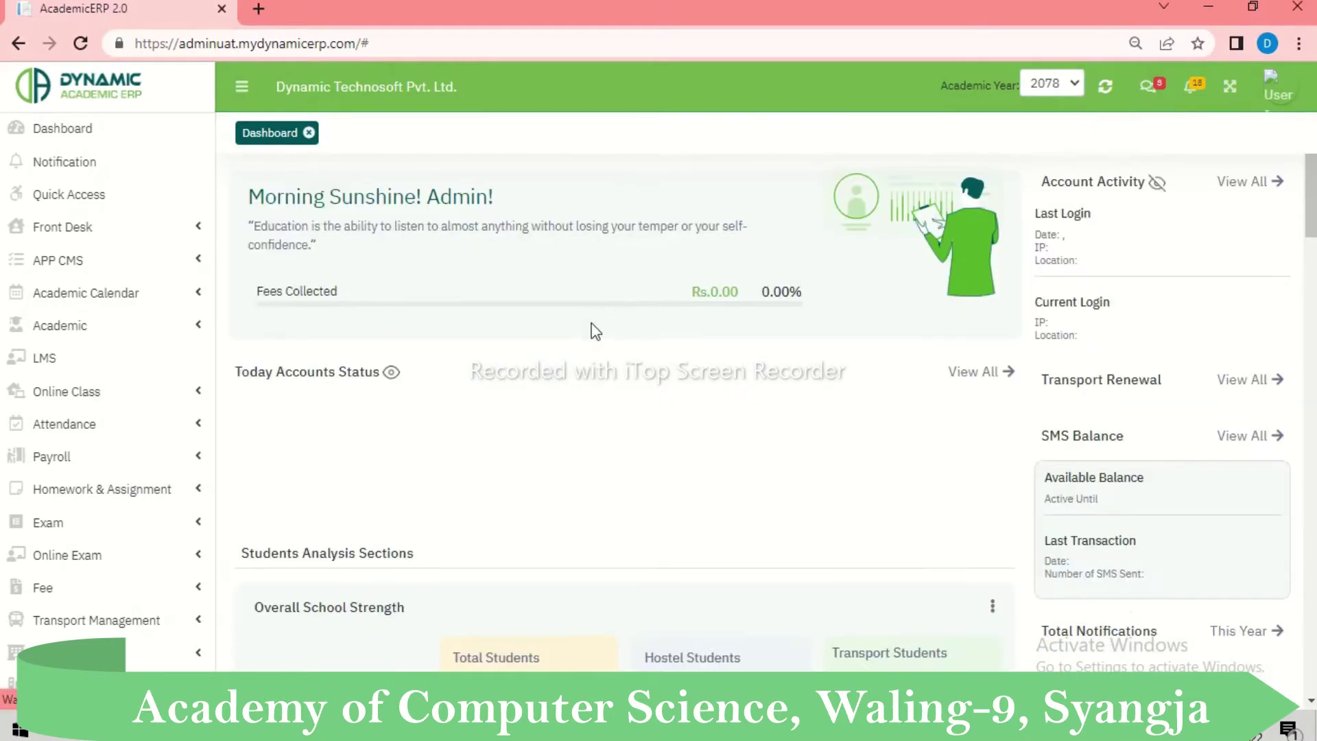
{"action": "scroll", "coordinate": [673, 410], "scroll_direction": "down", "scroll_amount": 2}
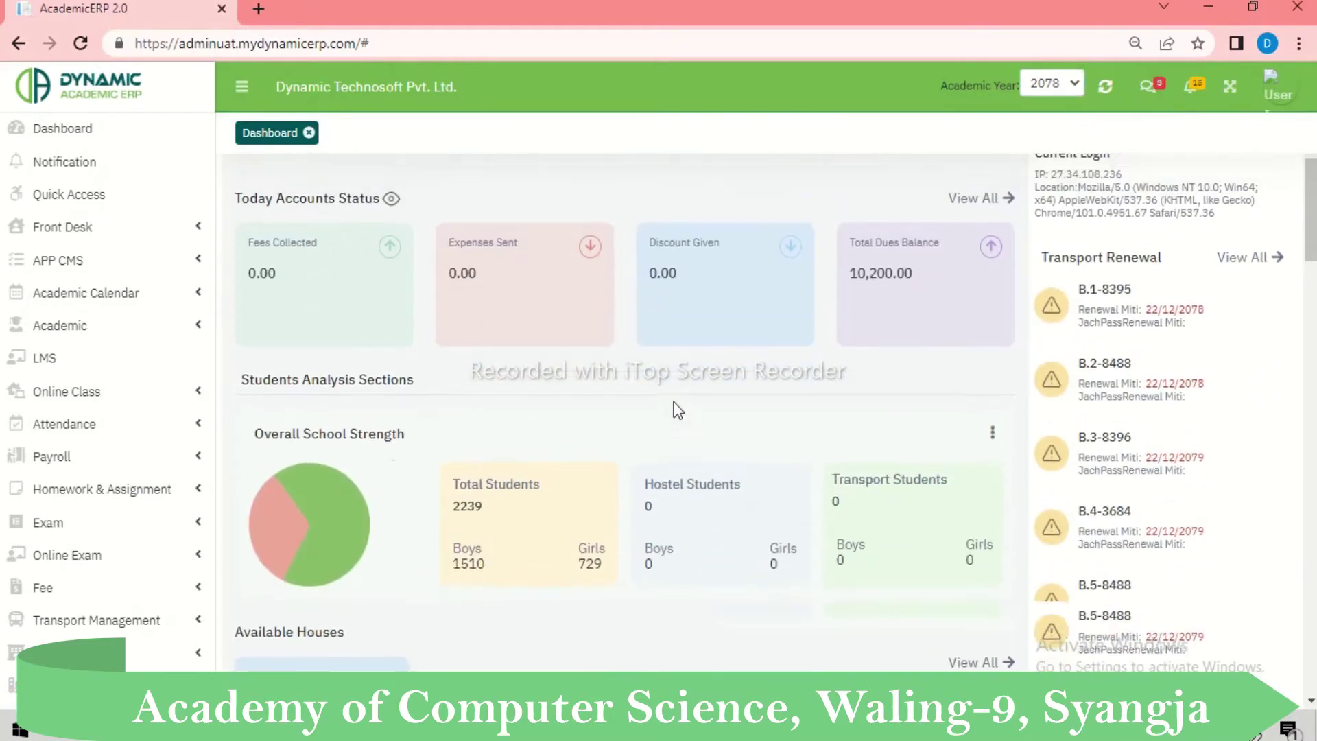
{"action": "scroll", "coordinate": [694, 397], "scroll_direction": "up", "scroll_amount": 2}
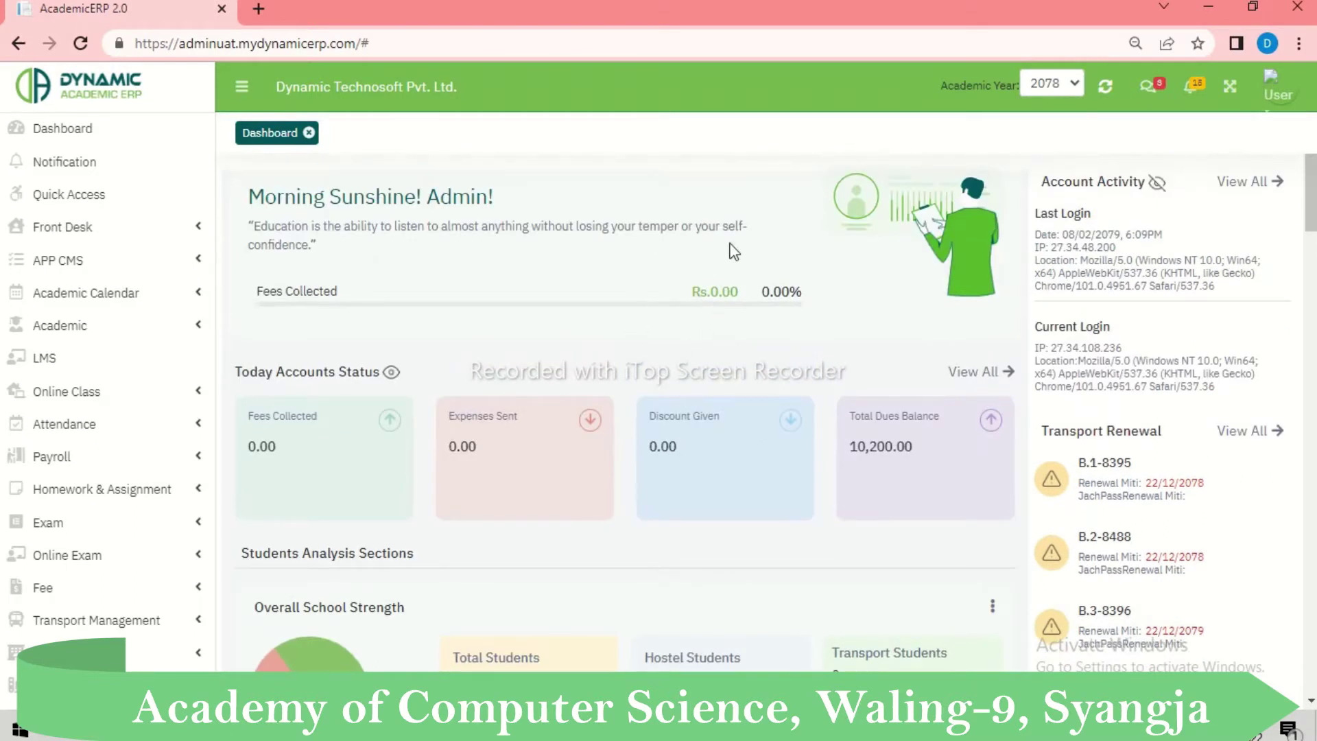
Step: Set the academic year back to 2079 and refresh the data
{"action": "left_click", "coordinate": [1076, 92]}
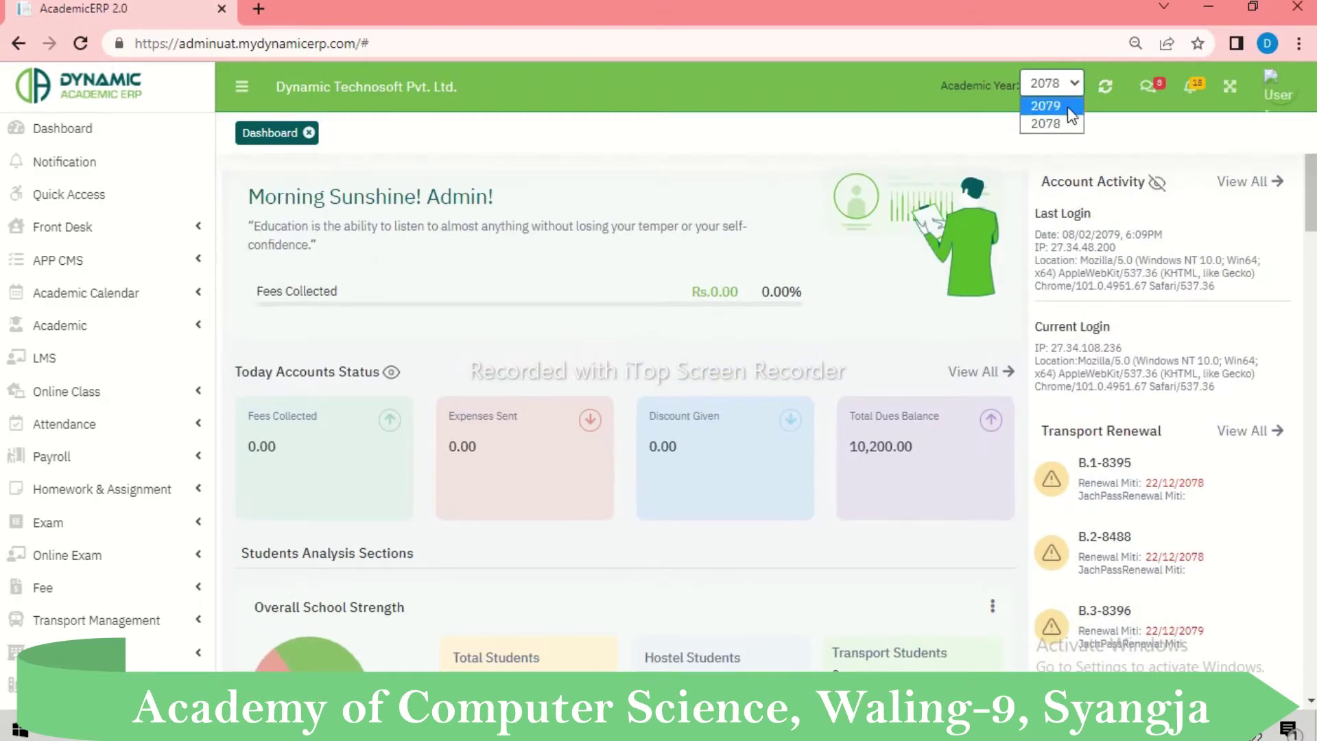
{"action": "left_click", "coordinate": [1063, 107]}
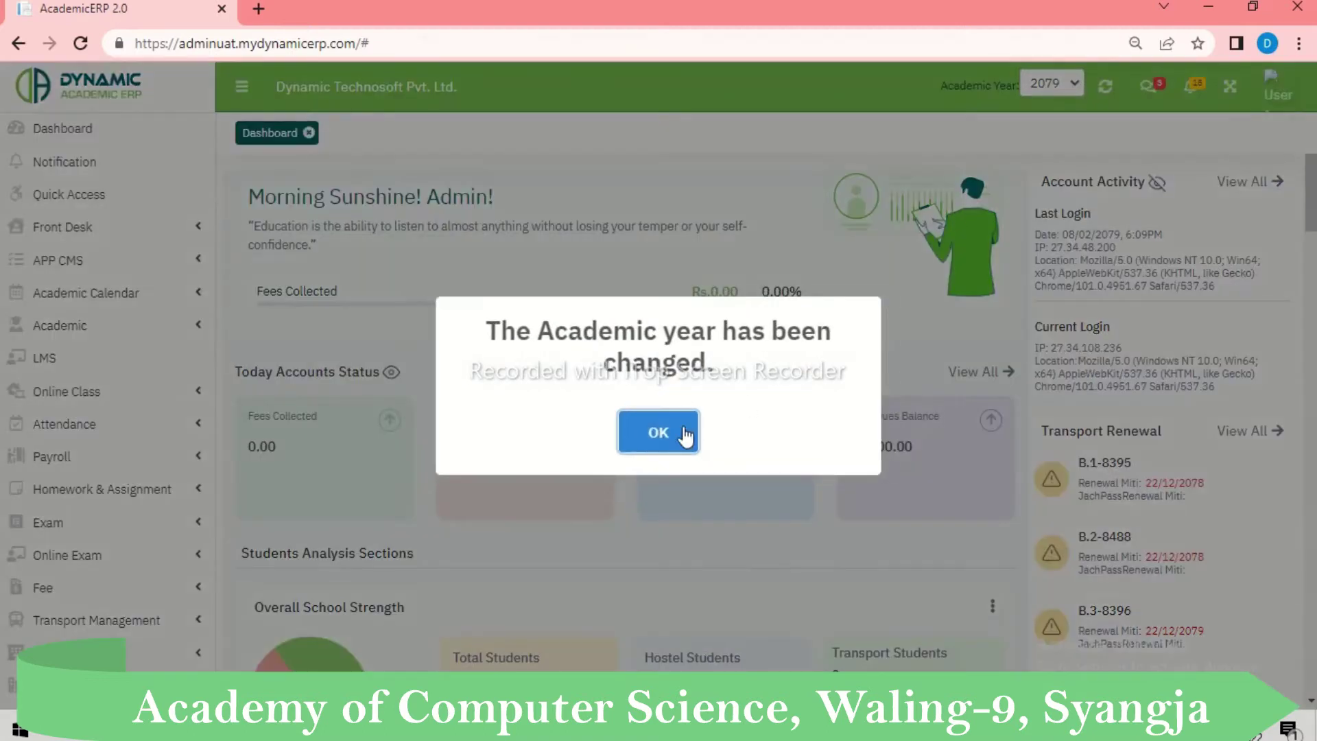
{"action": "left_click", "coordinate": [655, 430]}
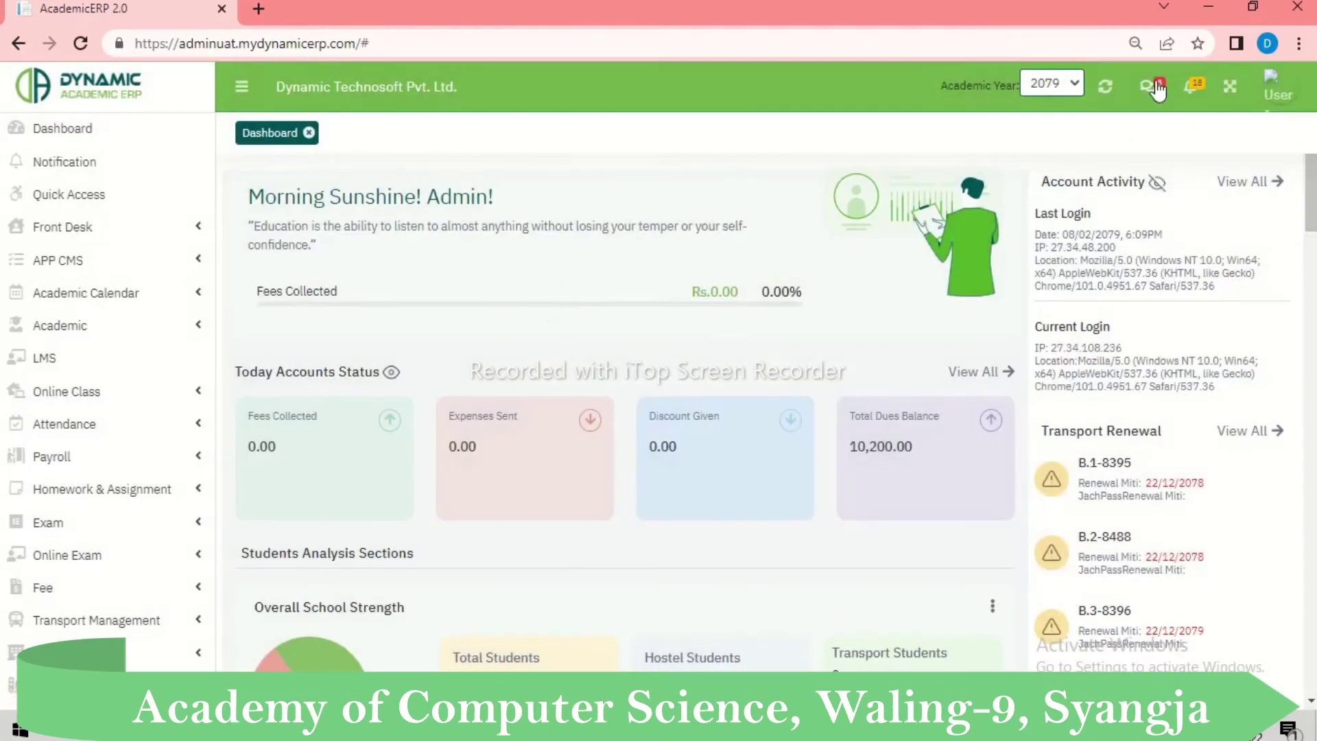
{"action": "left_click", "coordinate": [1102, 90]}
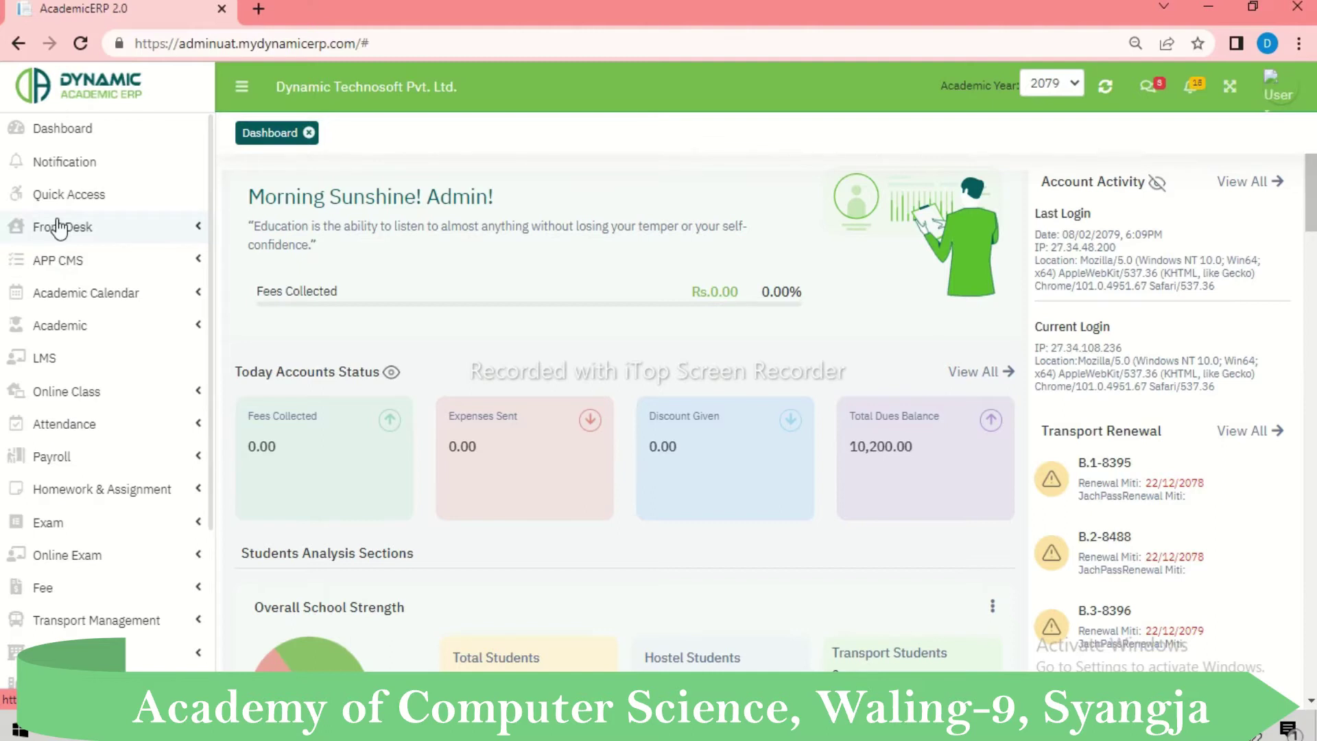
Step: Open a blank form for adding a quote in the APP CMS module
{"action": "left_click", "coordinate": [83, 261]}
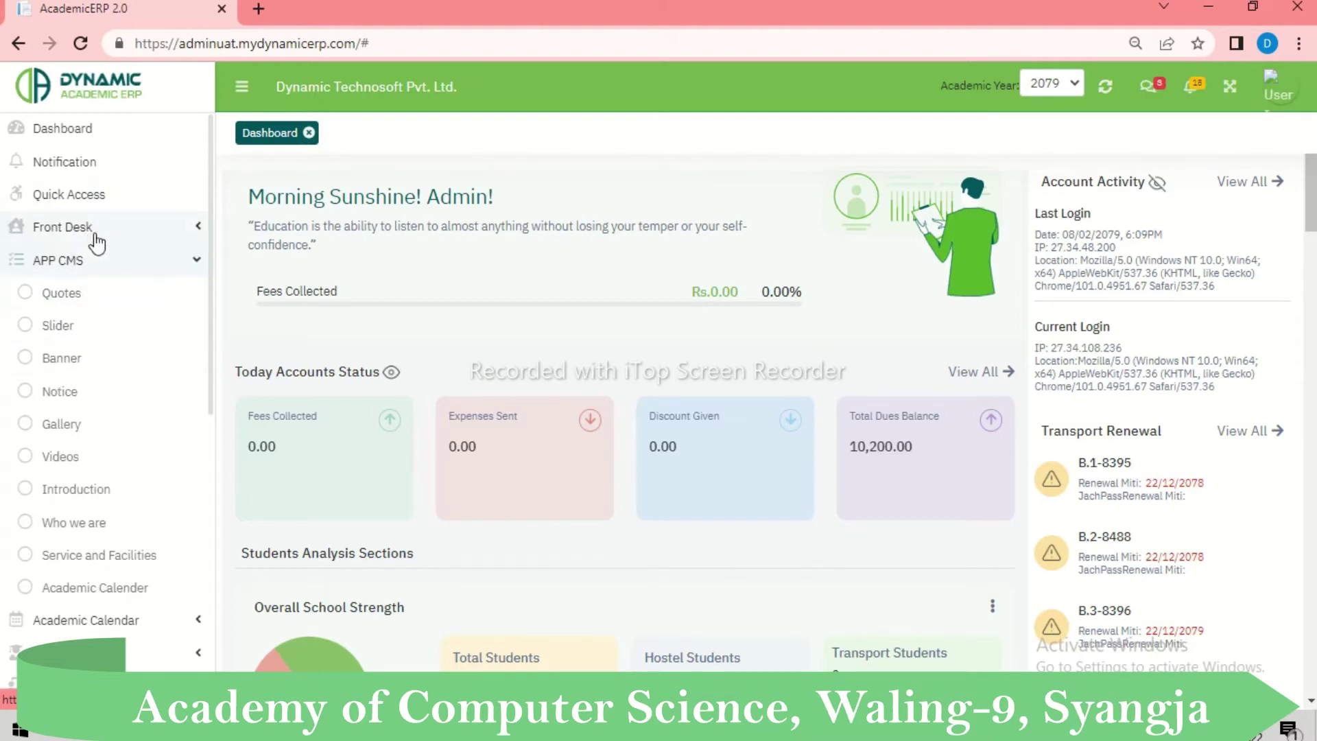
{"action": "left_click", "coordinate": [69, 299]}
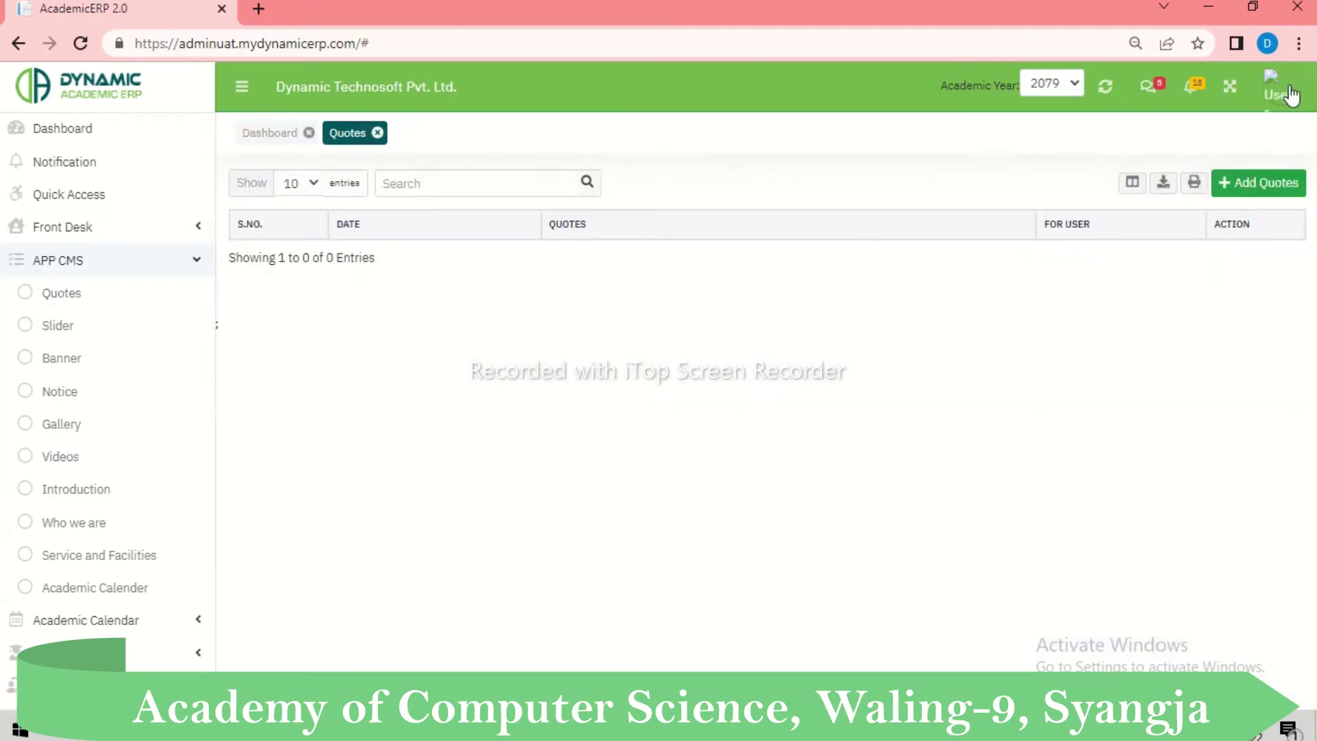
{"action": "left_click", "coordinate": [1244, 191]}
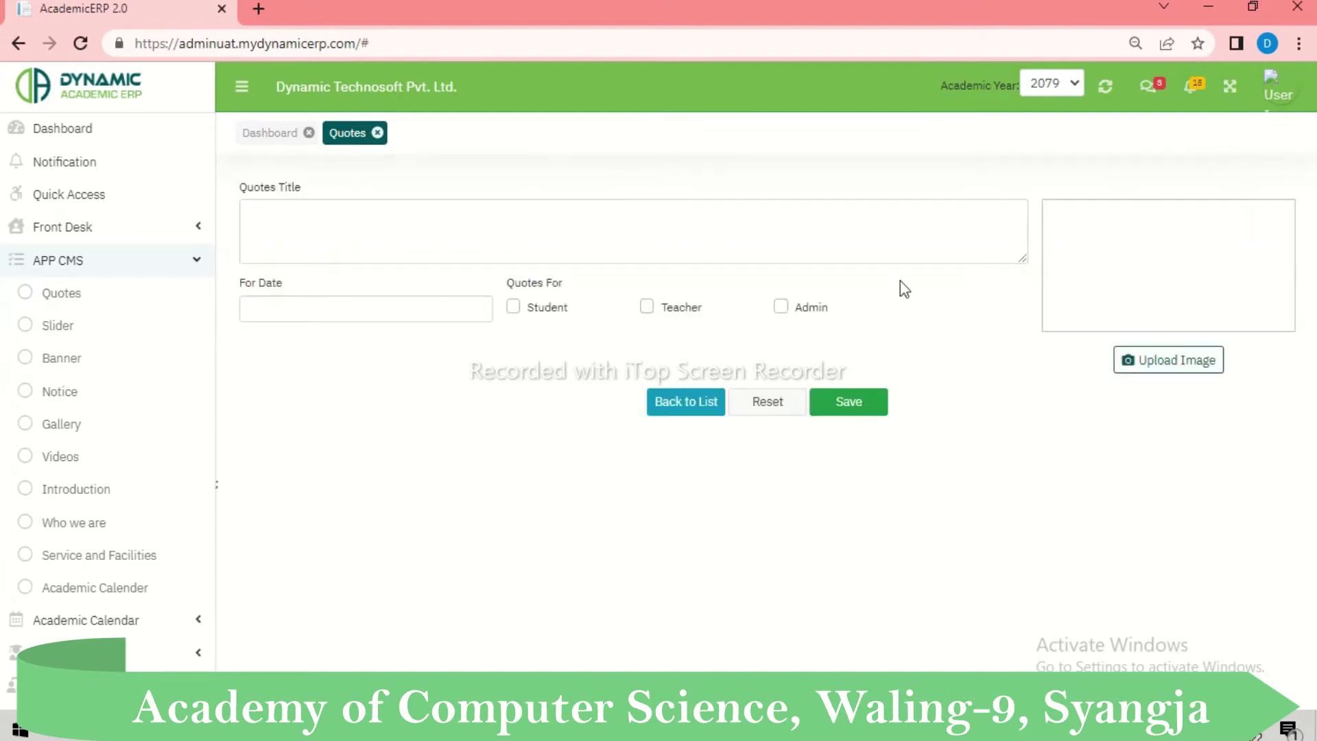
Step: Mark the new quote for Student, Teacher and Admin, and return to the quotes list without saving
{"action": "left_click", "coordinate": [346, 232]}
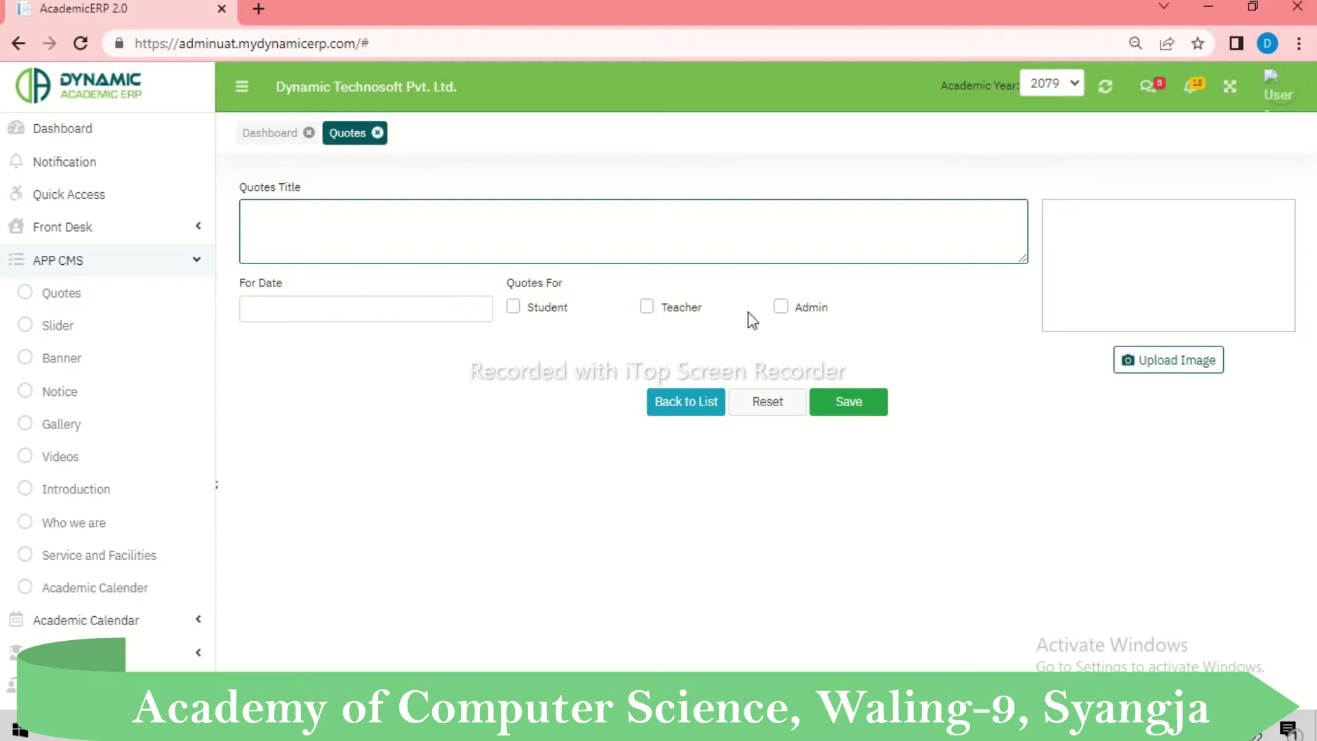
{"action": "left_click", "coordinate": [343, 310]}
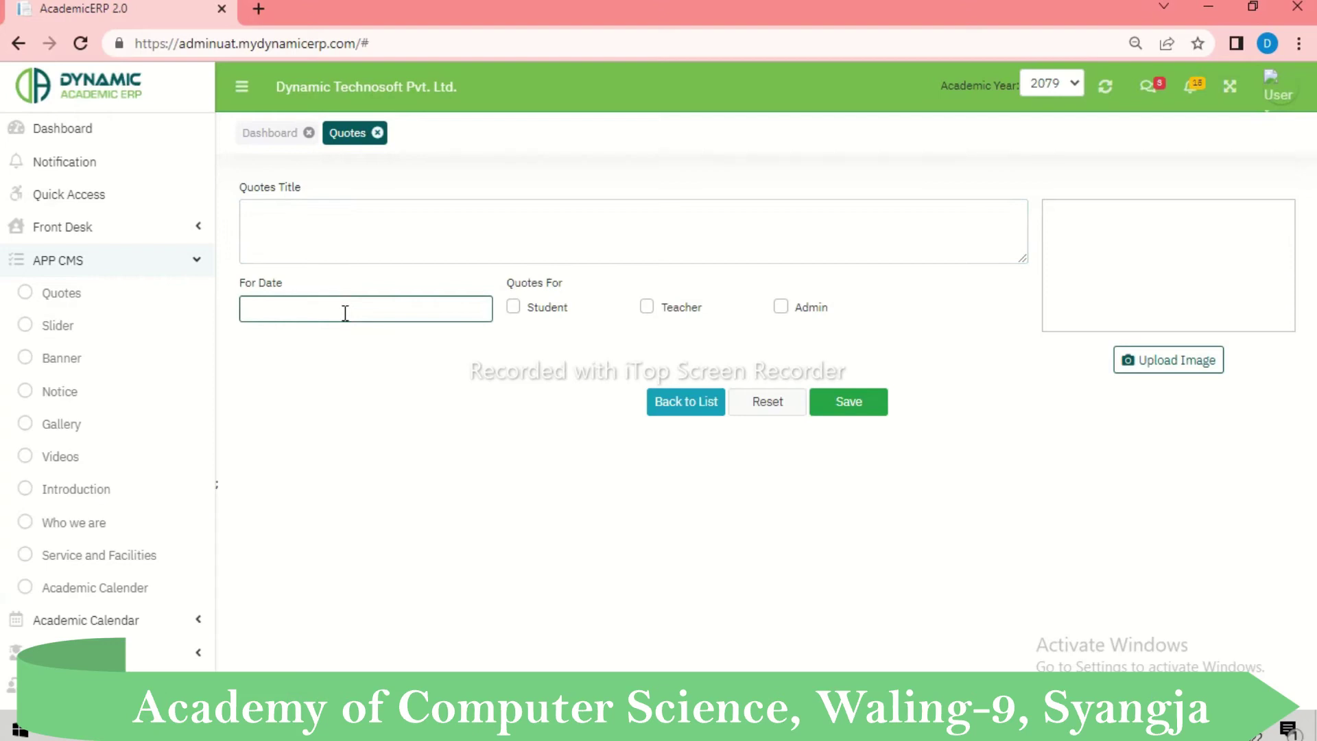
{"action": "left_click", "coordinate": [514, 308]}
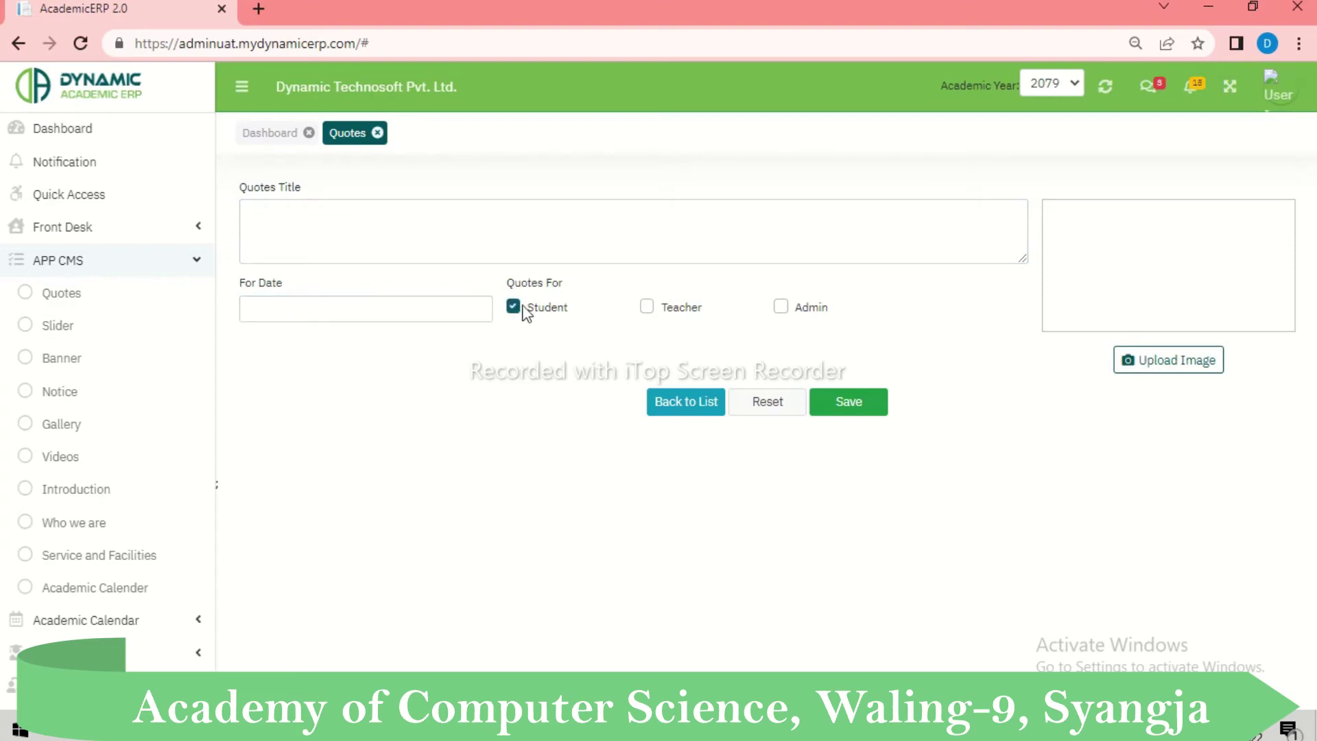
{"action": "left_click", "coordinate": [649, 307]}
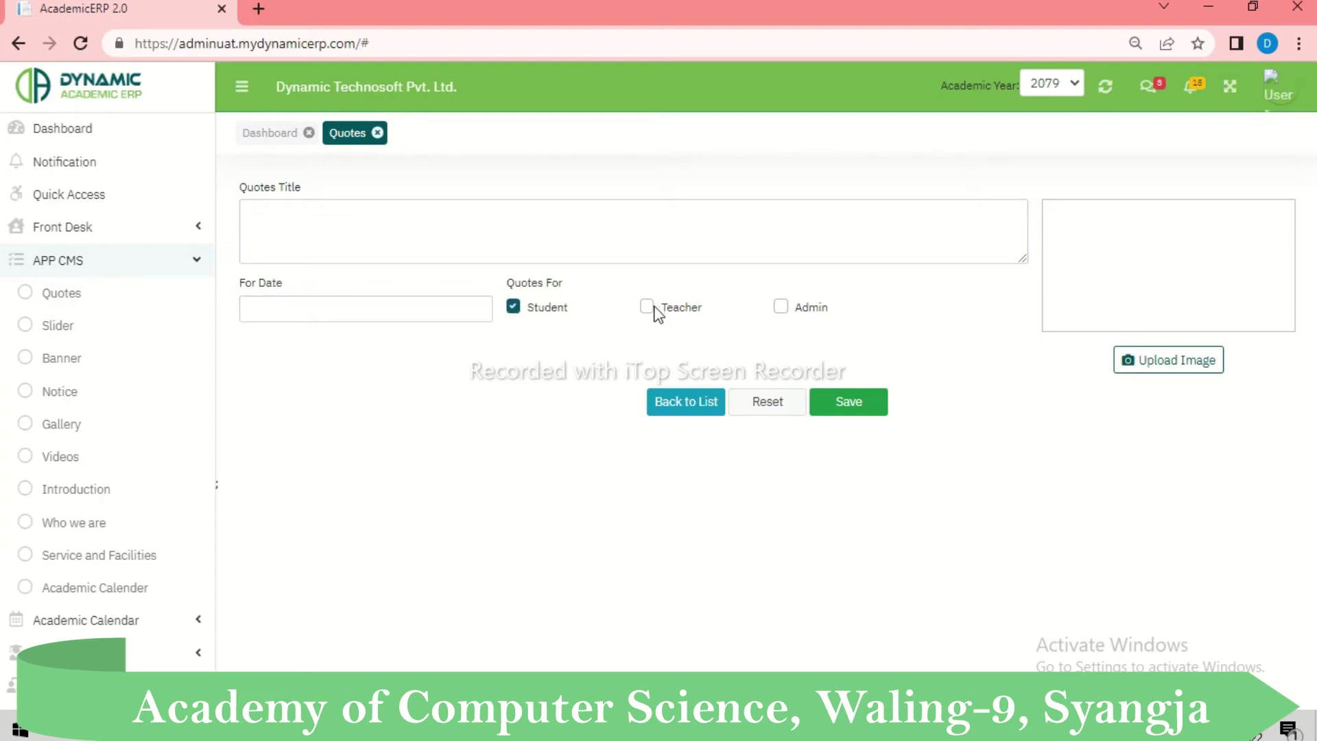
{"action": "left_click", "coordinate": [782, 306]}
{"action": "left_click", "coordinate": [347, 308]}
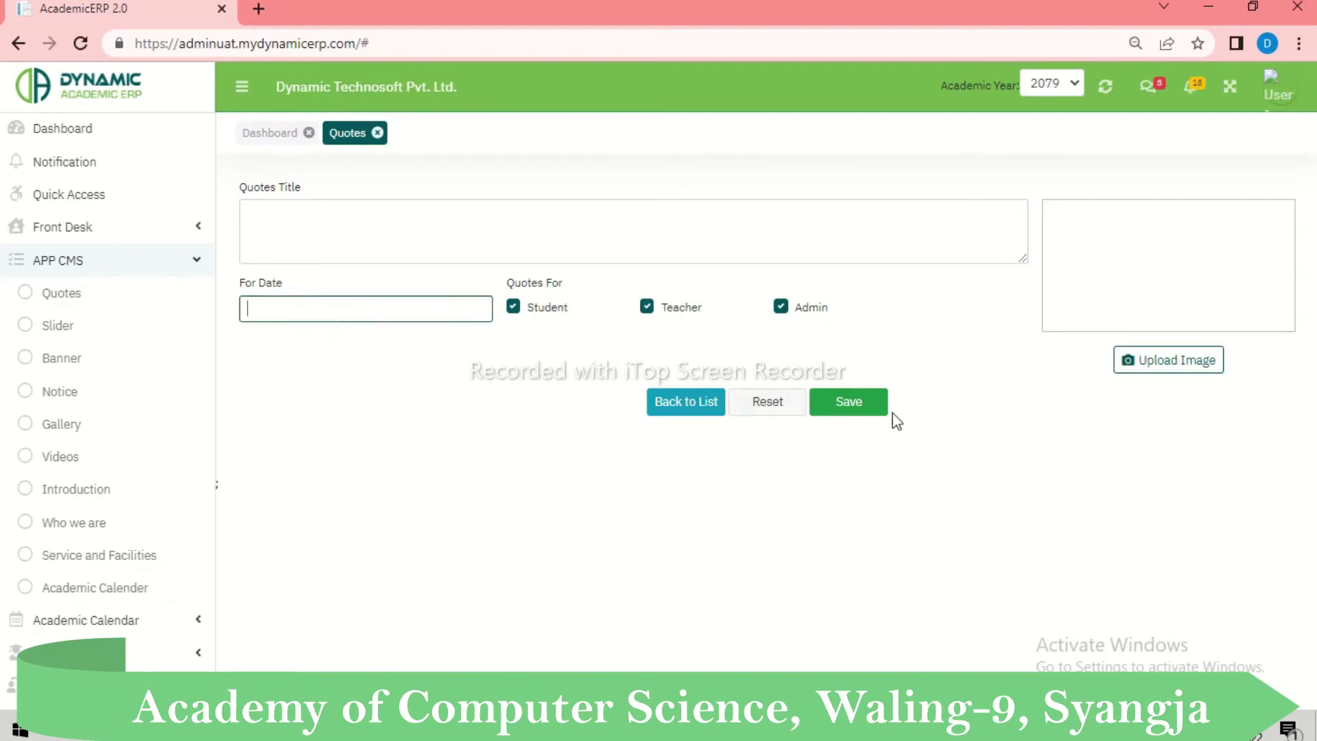
{"action": "left_click", "coordinate": [677, 405]}
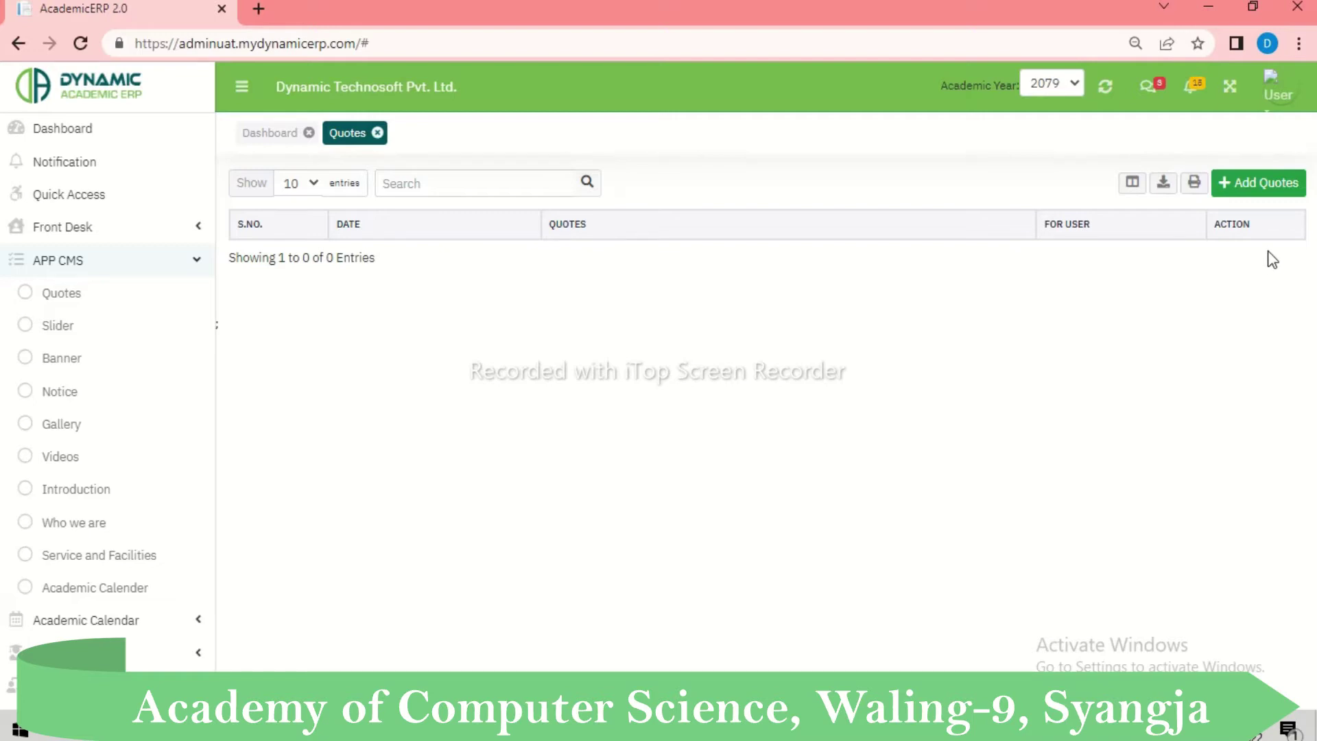
Step: Open a blank slider form in APP CMS and go through its Title, Description and Order No. fields
{"action": "left_click", "coordinate": [56, 326]}
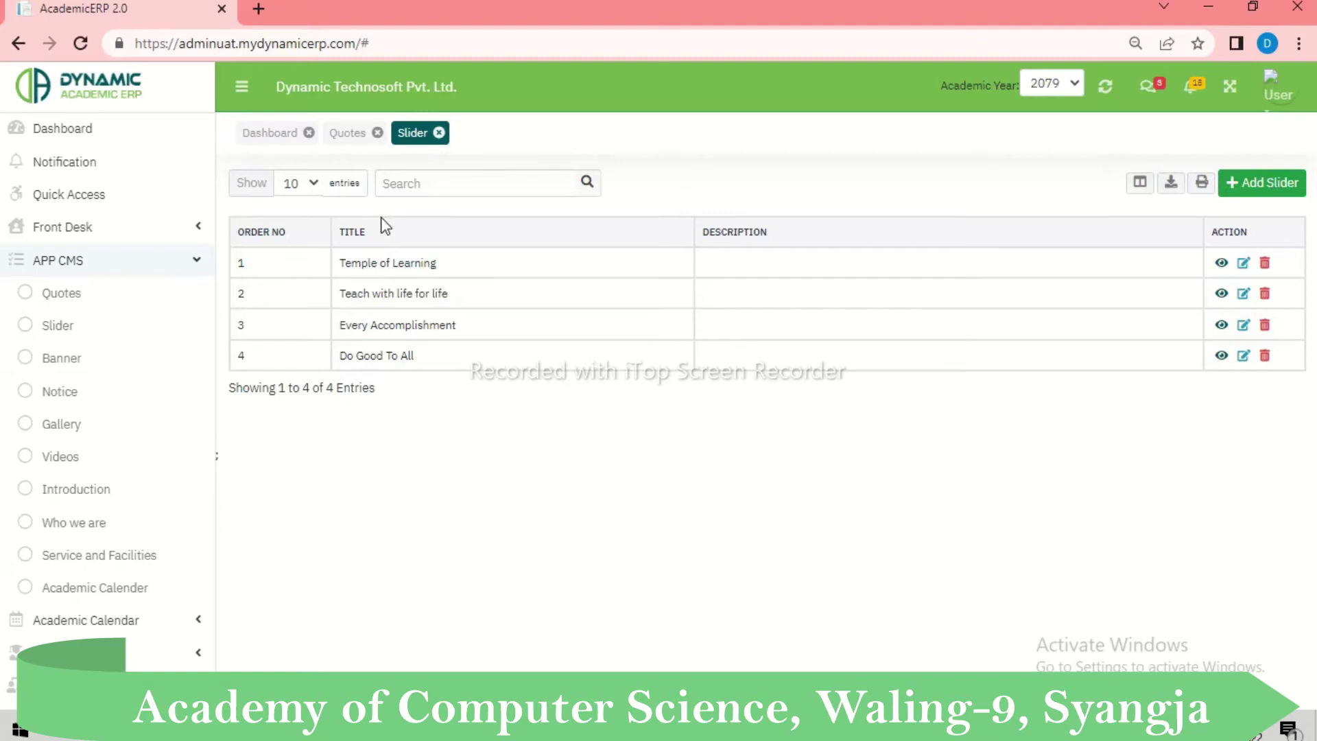
{"action": "left_click", "coordinate": [1259, 183]}
{"action": "left_click", "coordinate": [348, 199]}
{"action": "left_click", "coordinate": [328, 278]}
{"action": "left_click", "coordinate": [812, 210]}
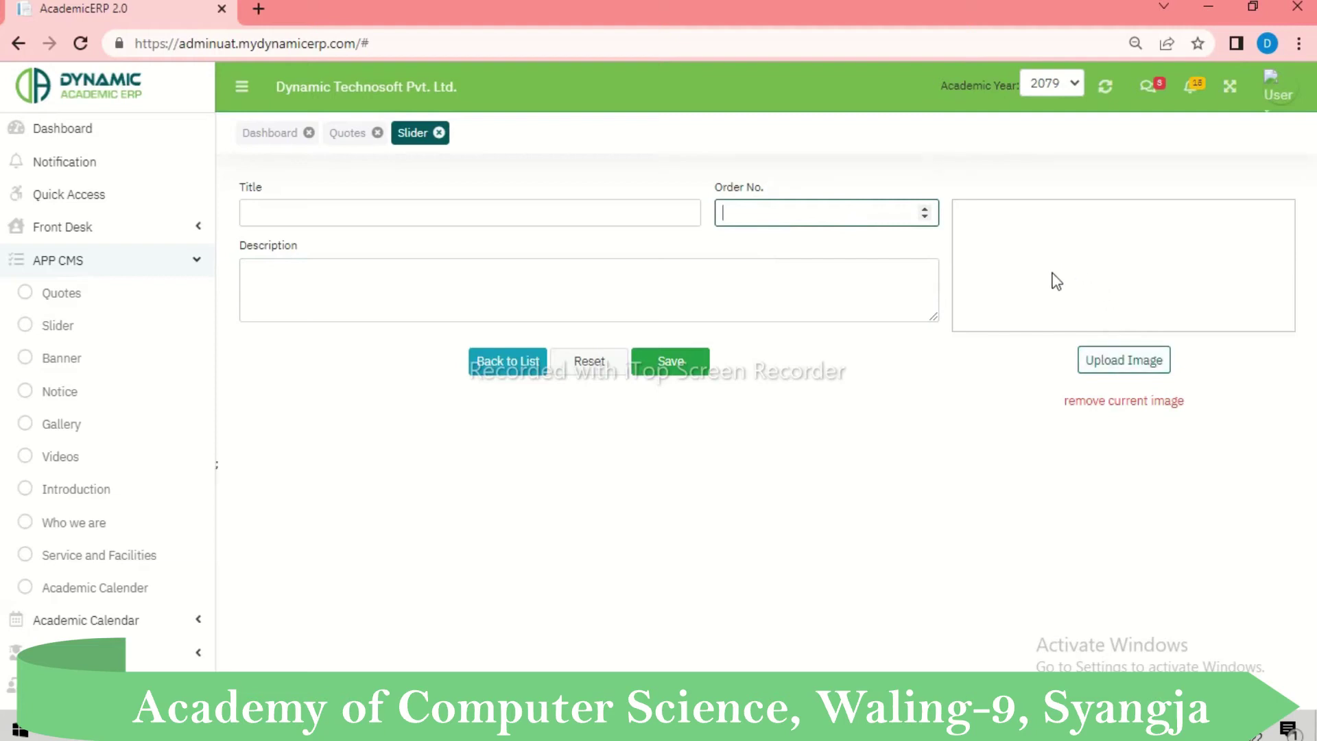
Step: Open the file picker for the slider image, cancel it and return to the slider list without saving
{"action": "left_click", "coordinate": [1116, 354]}
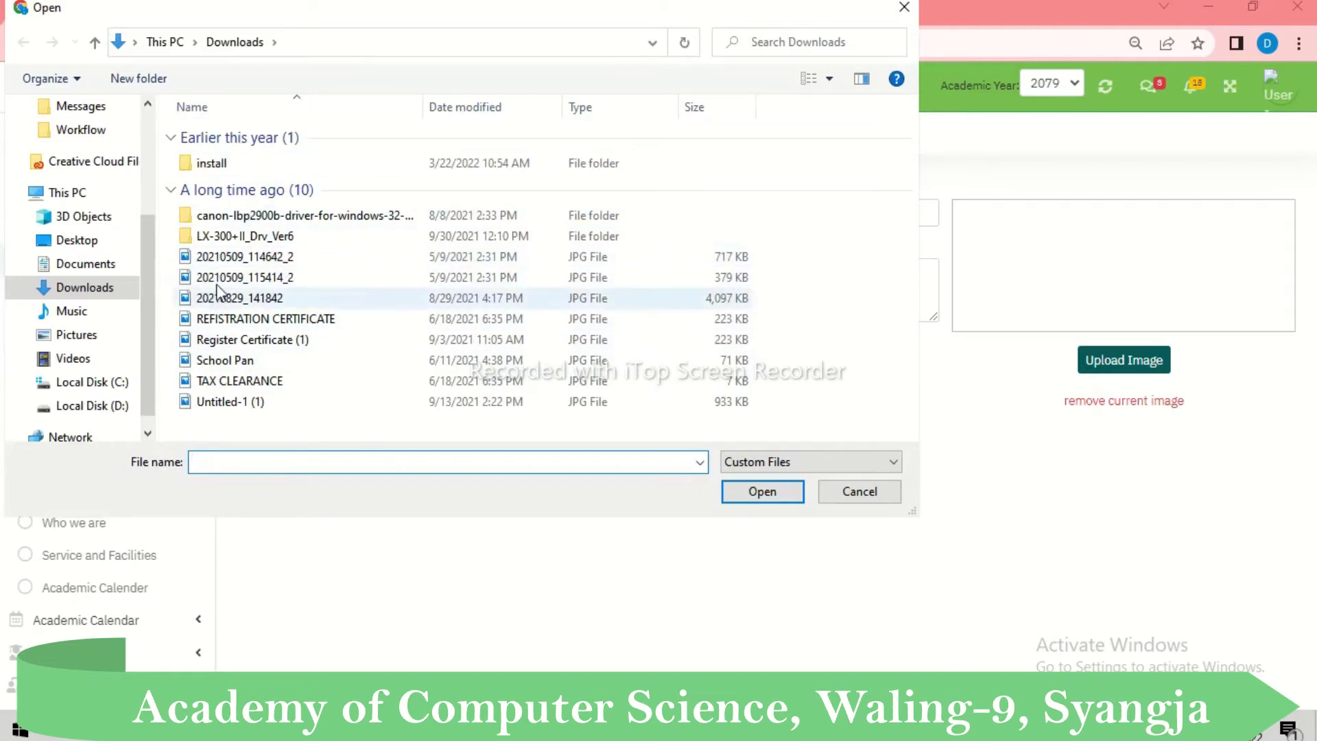
{"action": "left_click", "coordinate": [905, 9]}
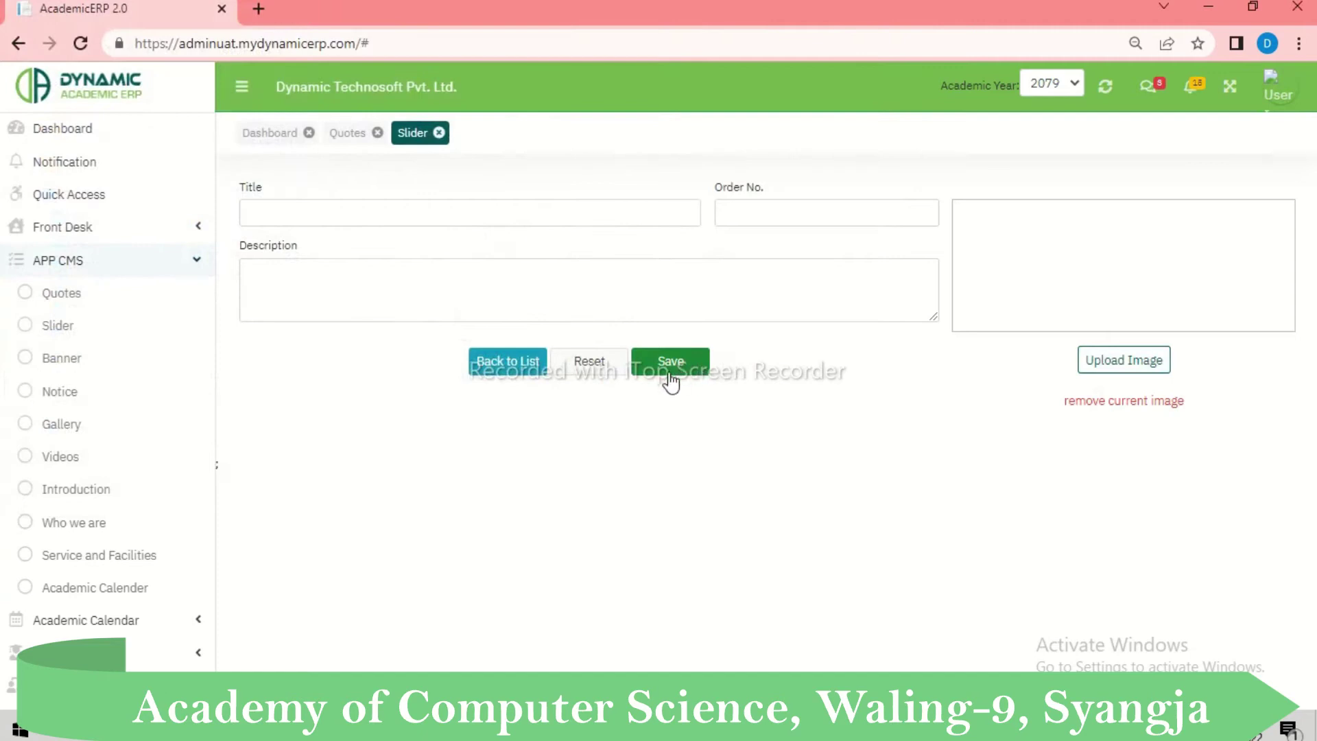
{"action": "left_click", "coordinate": [501, 368]}
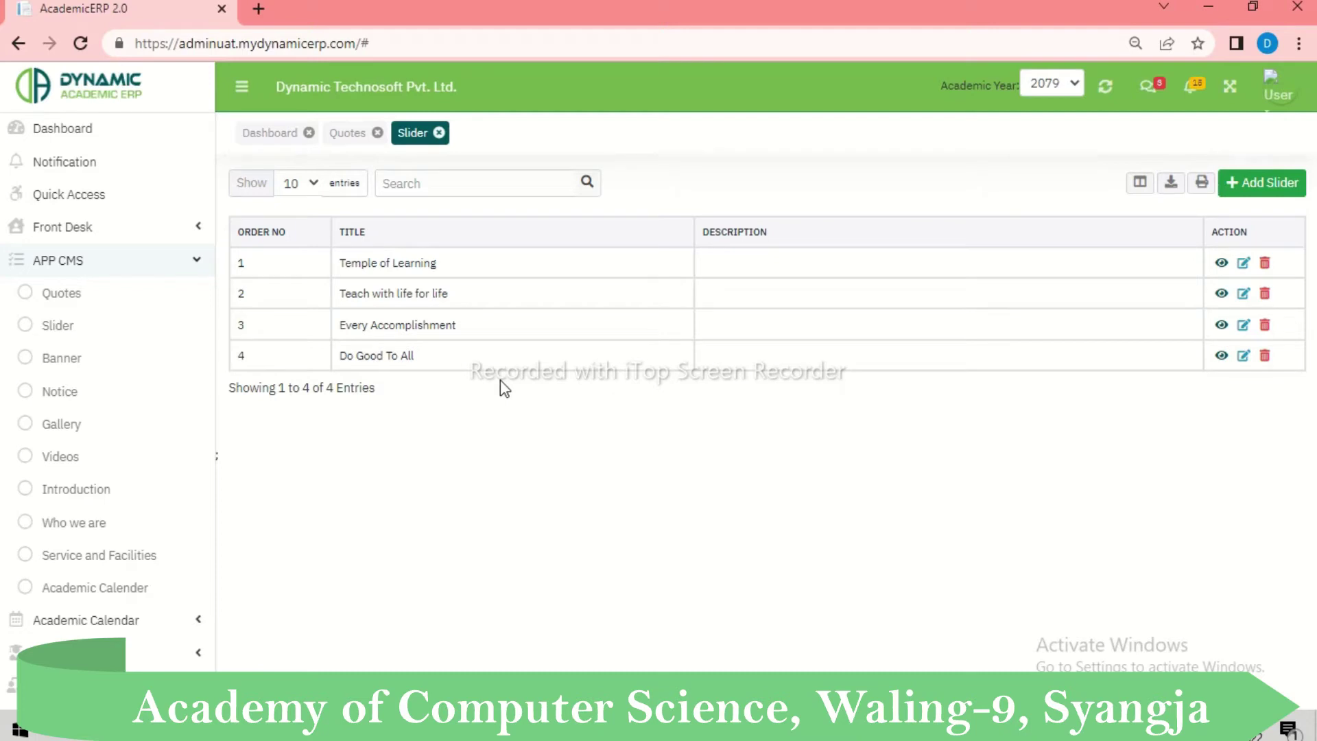
Step: Preview the "Temple of Learning" slider and inspect its edit form, returning to the list without changes
{"action": "left_click", "coordinate": [1221, 262]}
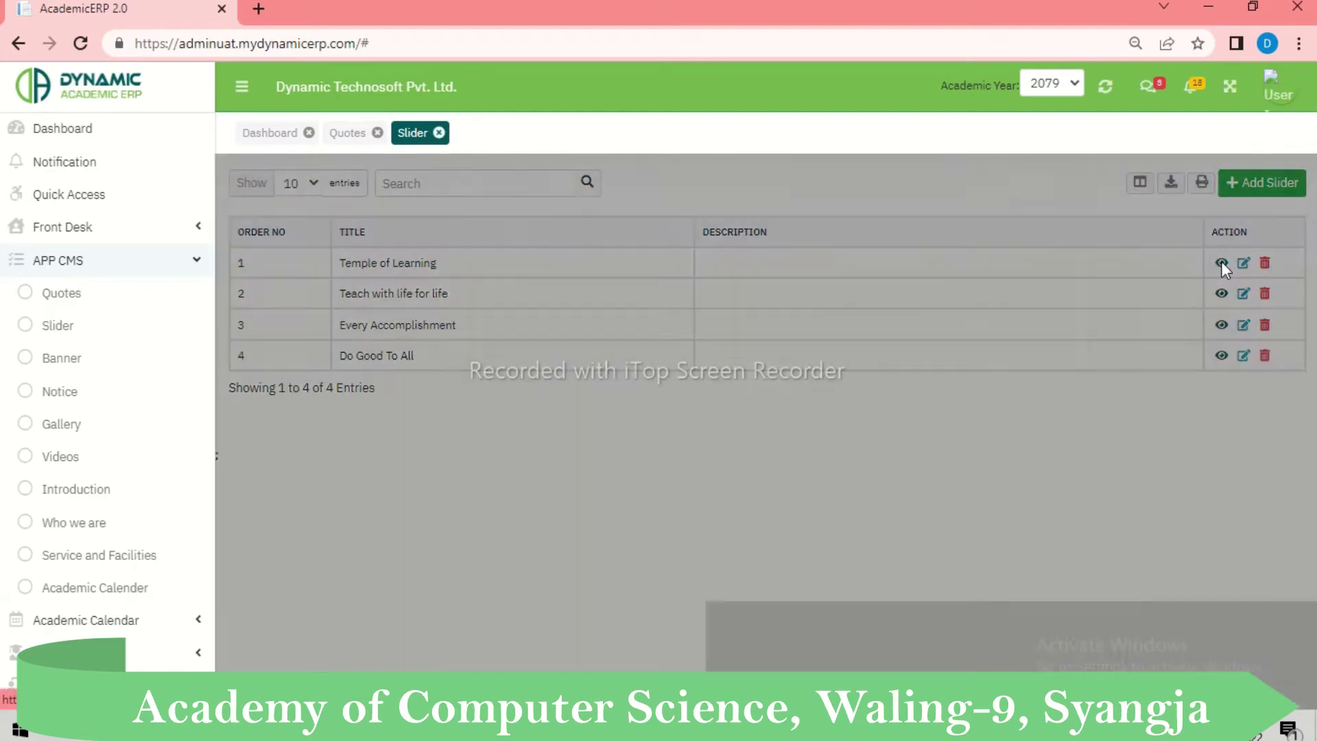
{"action": "left_click", "coordinate": [1190, 426]}
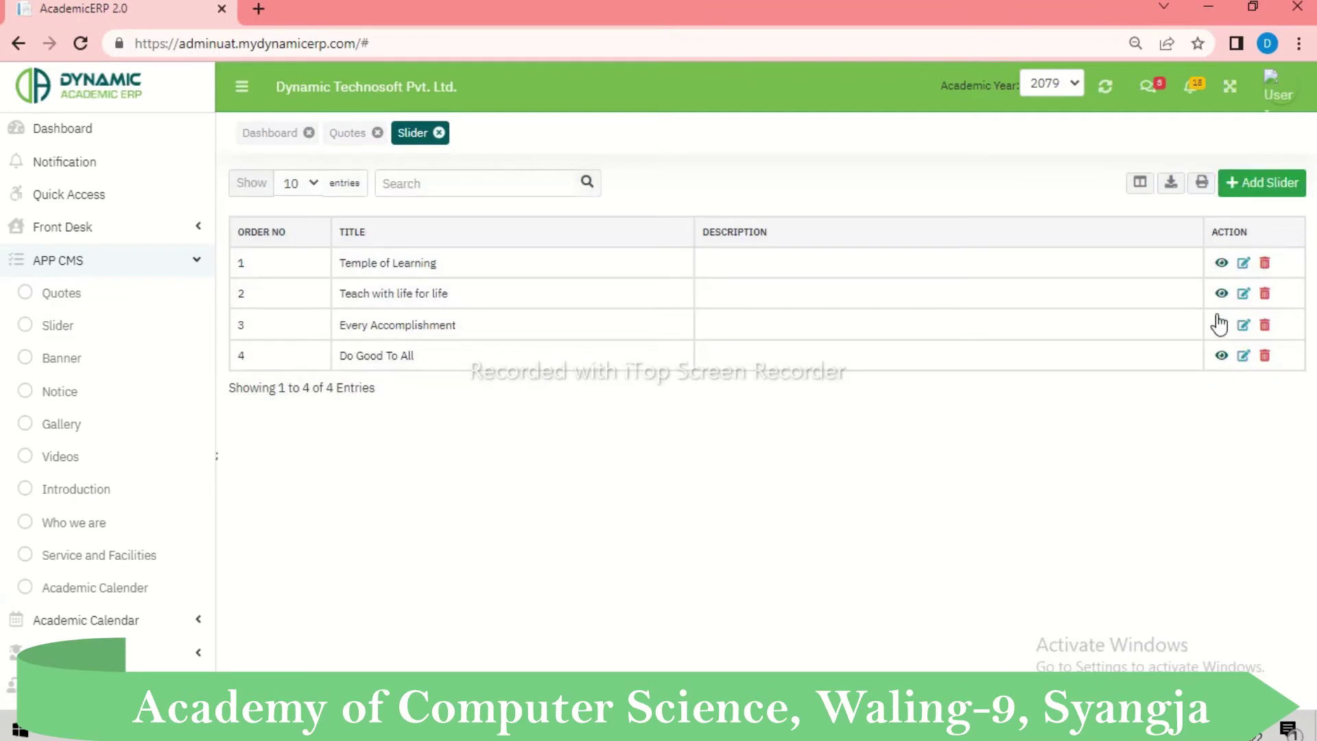
{"action": "left_click", "coordinate": [1244, 264]}
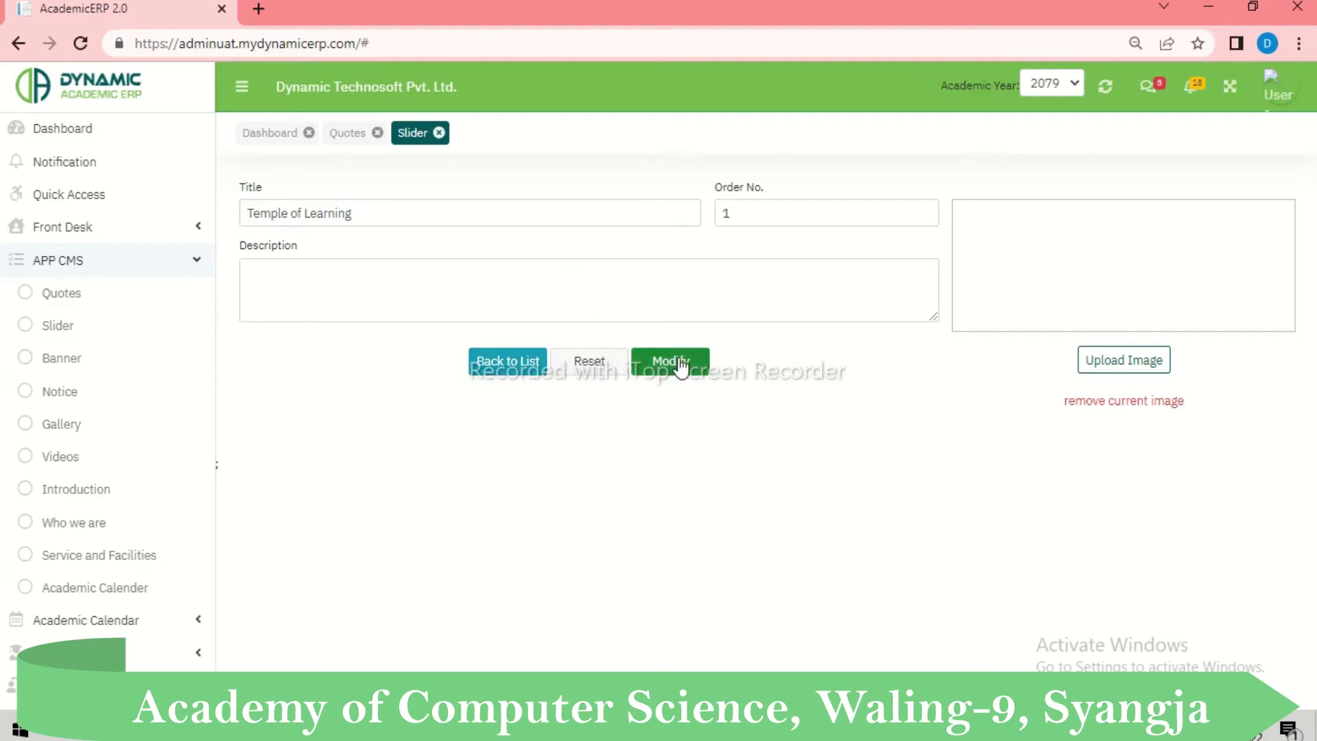
{"action": "left_click", "coordinate": [528, 361]}
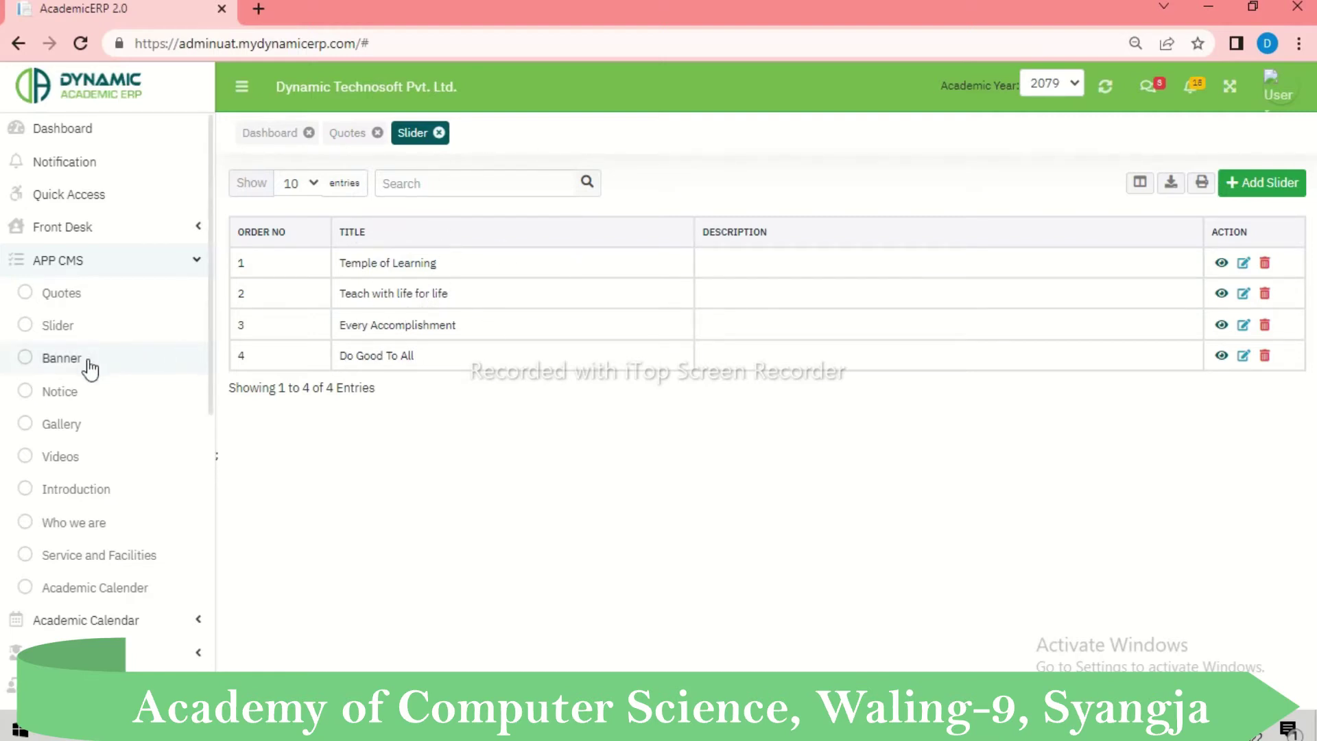
Step: Go through the blank banner form's fields, tick Display Each Time, and return to the banner list without saving
{"action": "left_click", "coordinate": [90, 369]}
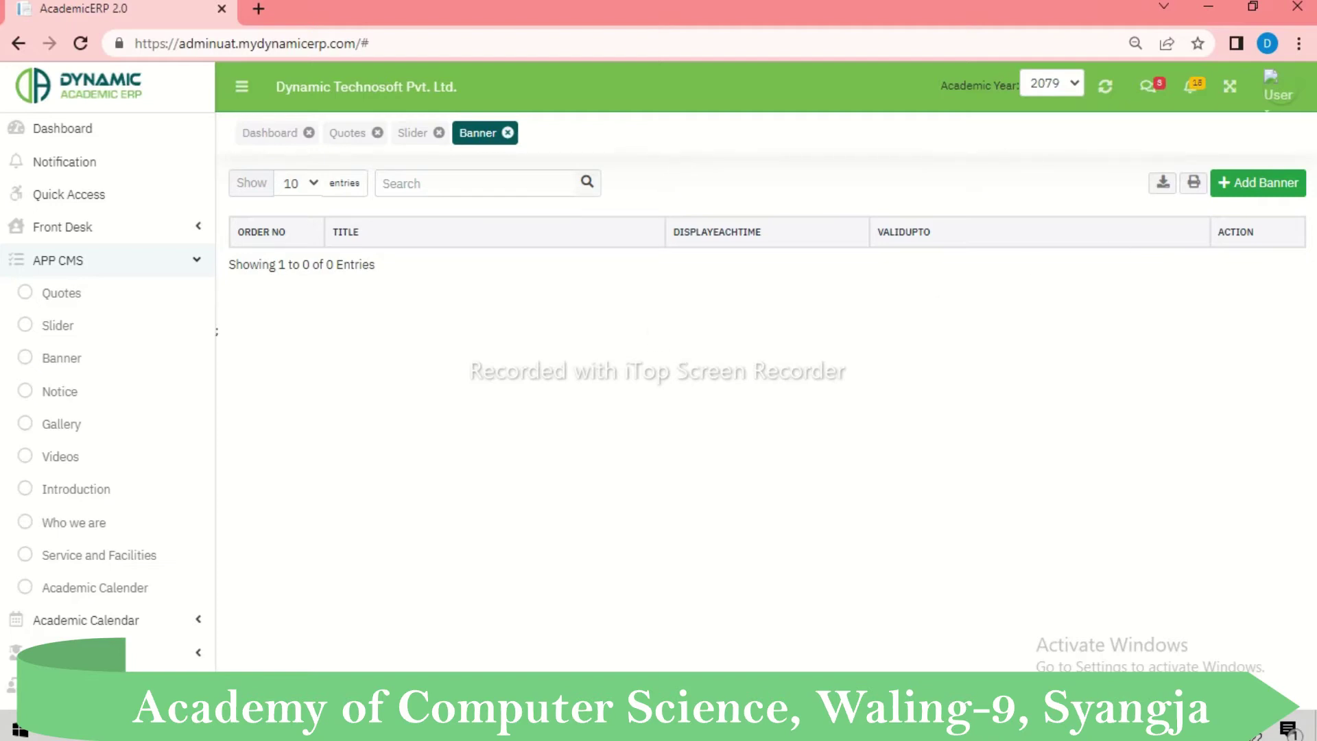
{"action": "left_click", "coordinate": [1266, 184]}
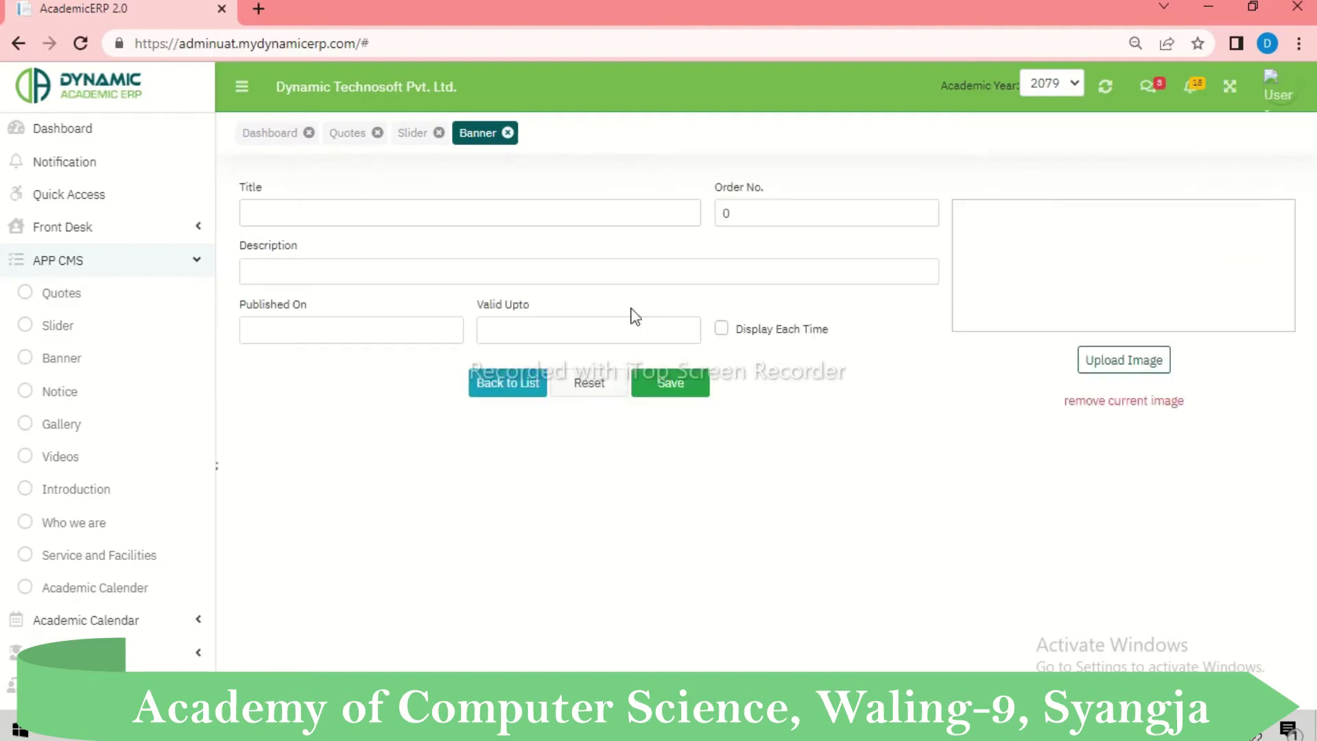
{"action": "left_click", "coordinate": [418, 270]}
{"action": "left_click", "coordinate": [778, 215]}
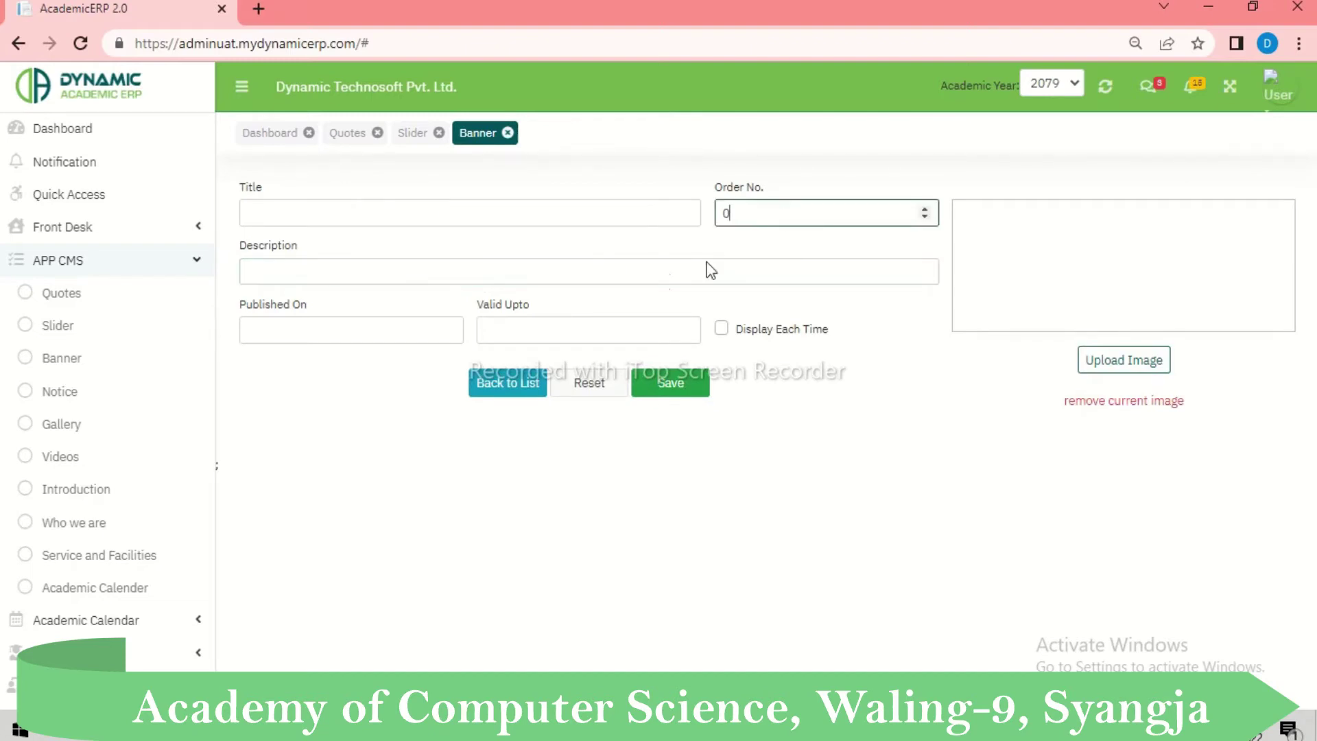
{"action": "left_click", "coordinate": [363, 336]}
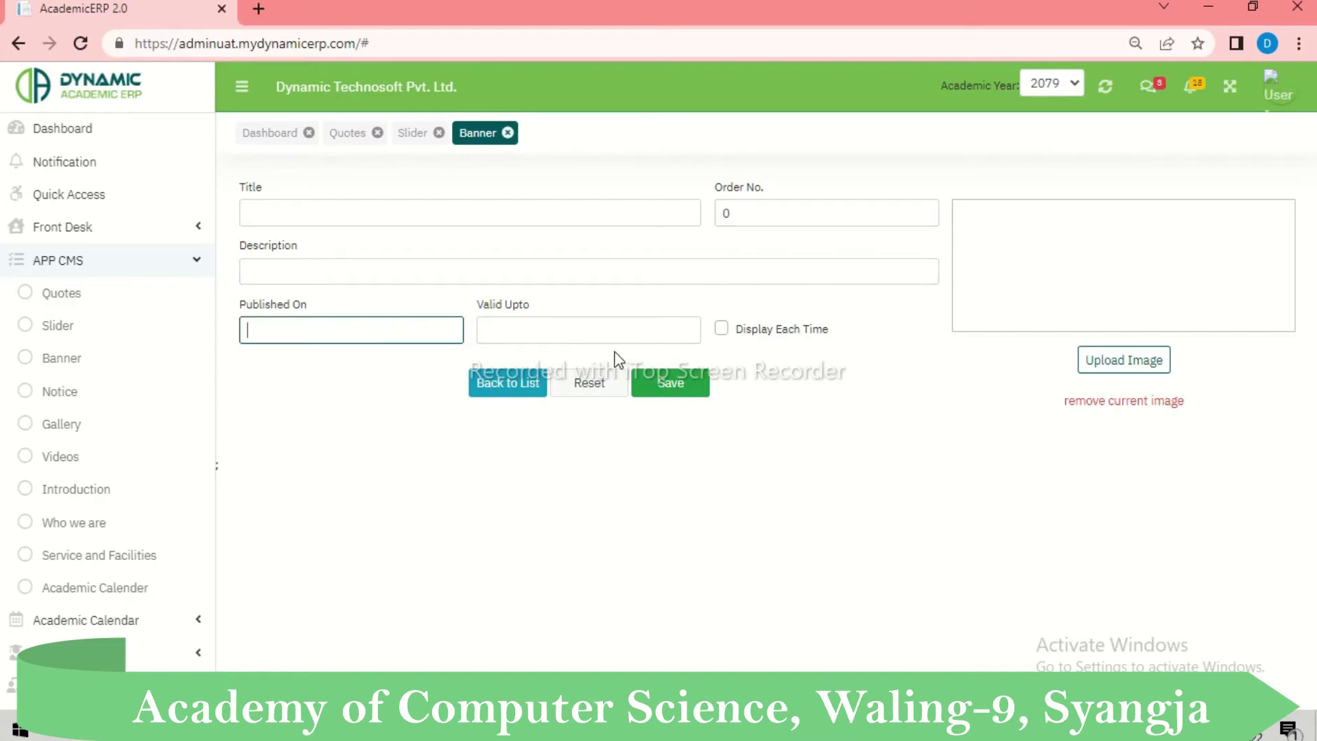
{"action": "left_click", "coordinate": [723, 328]}
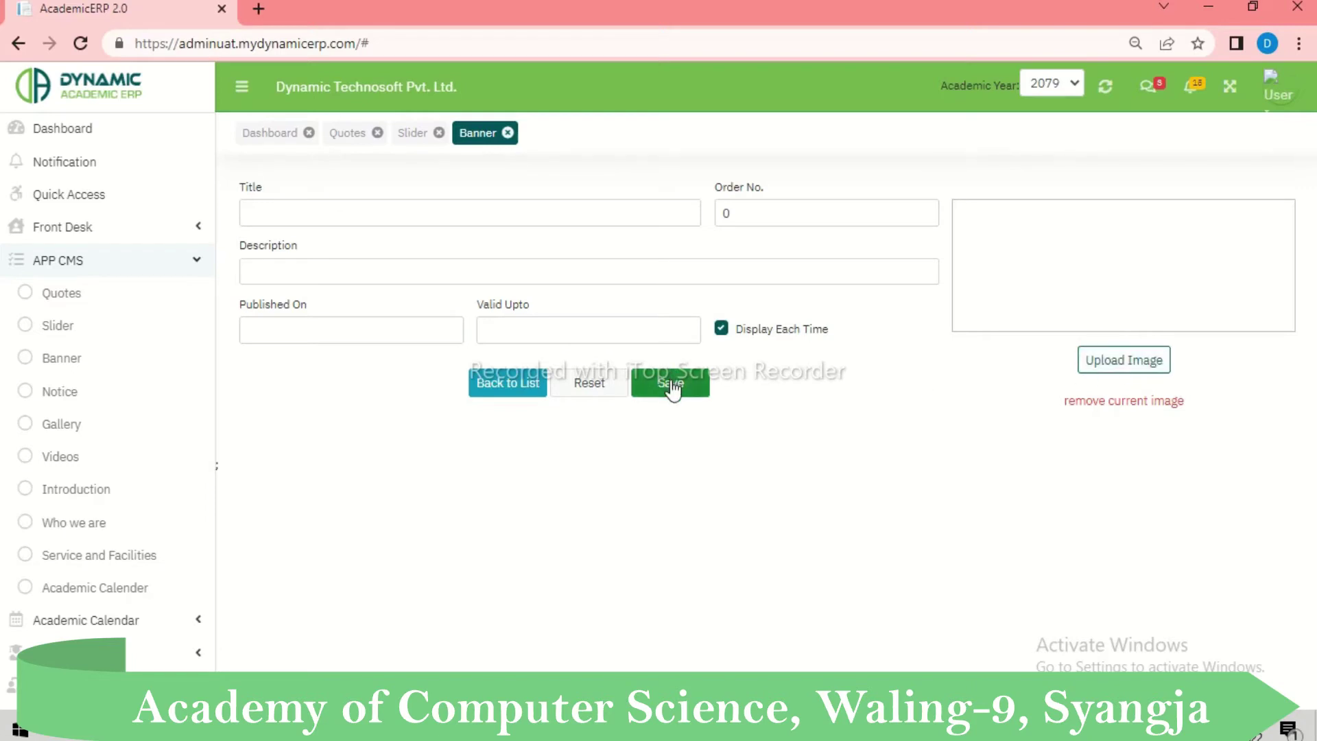
{"action": "left_click", "coordinate": [499, 388]}
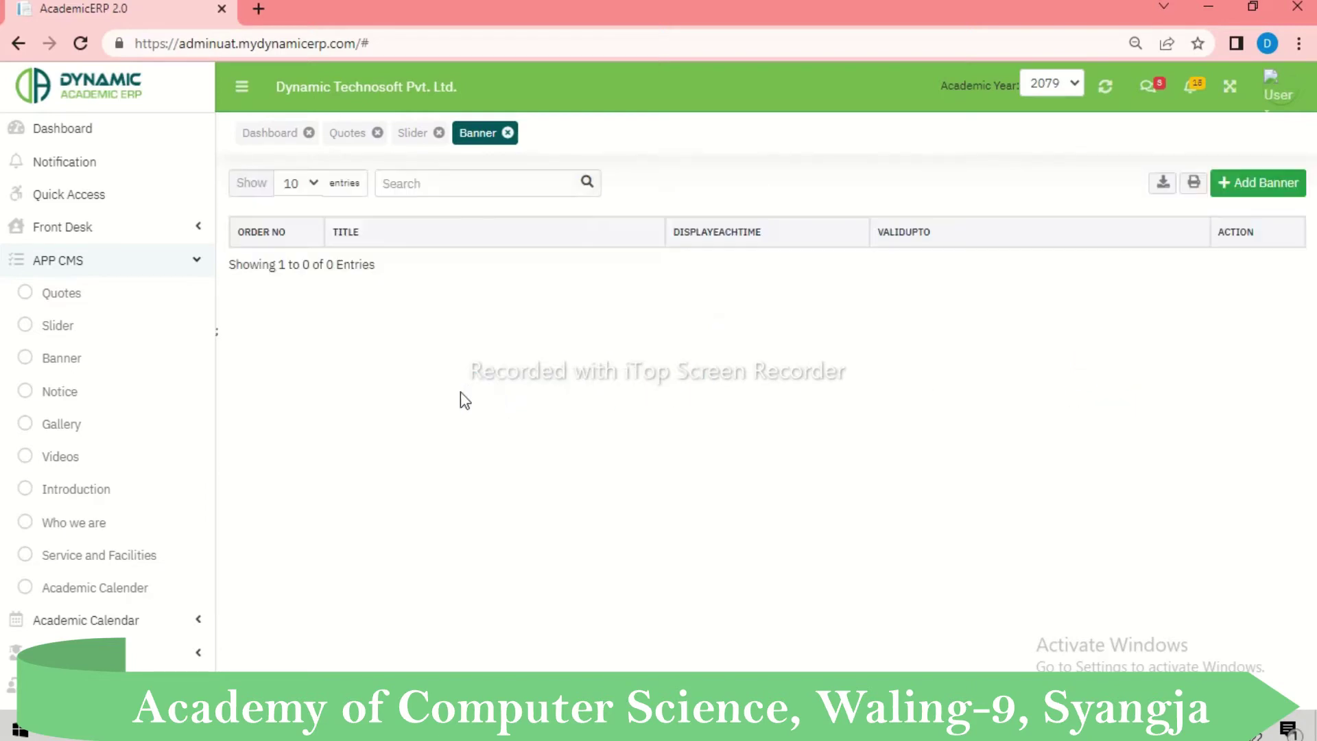
Step: Review the Headline, Description, Notice Date and Content fields of a blank notice form, returning to the notice list without saving
{"action": "scroll", "coordinate": [74, 418], "scroll_direction": "down", "scroll_amount": 2}
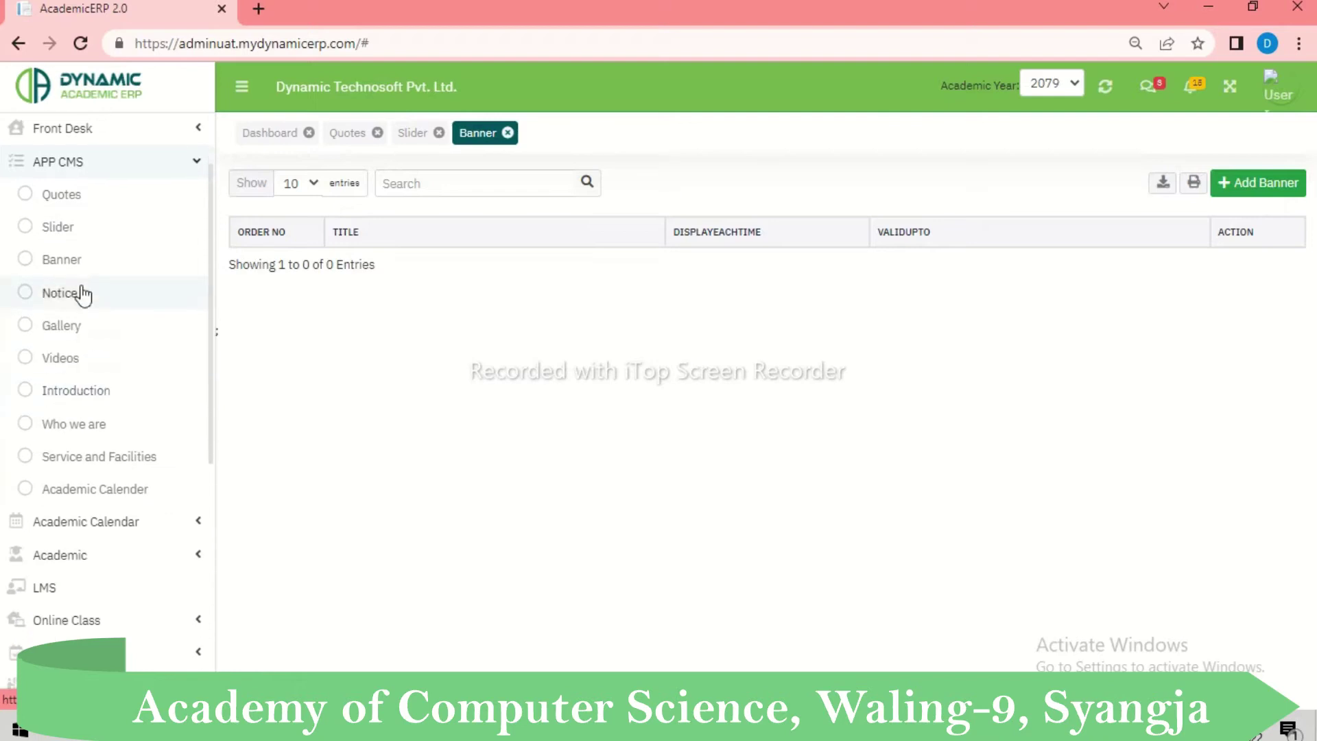
{"action": "left_click", "coordinate": [71, 294]}
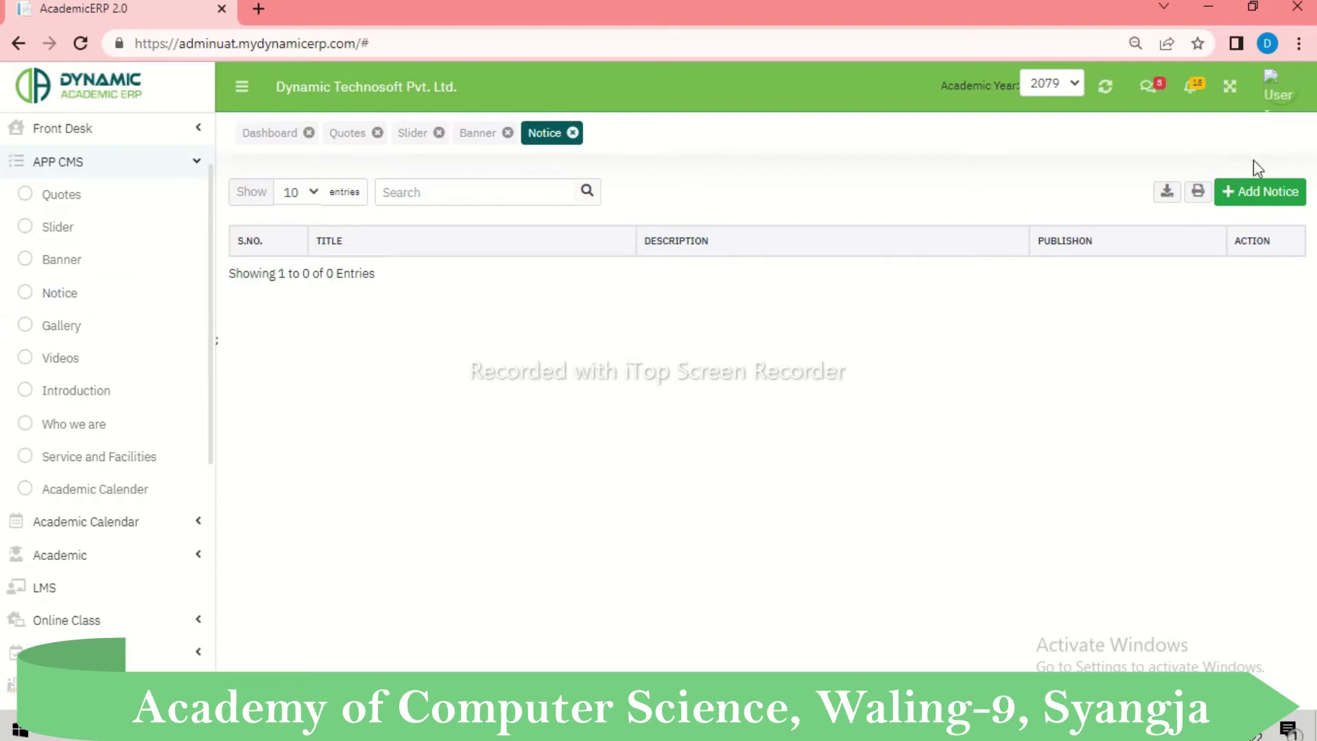
{"action": "left_click", "coordinate": [1246, 199]}
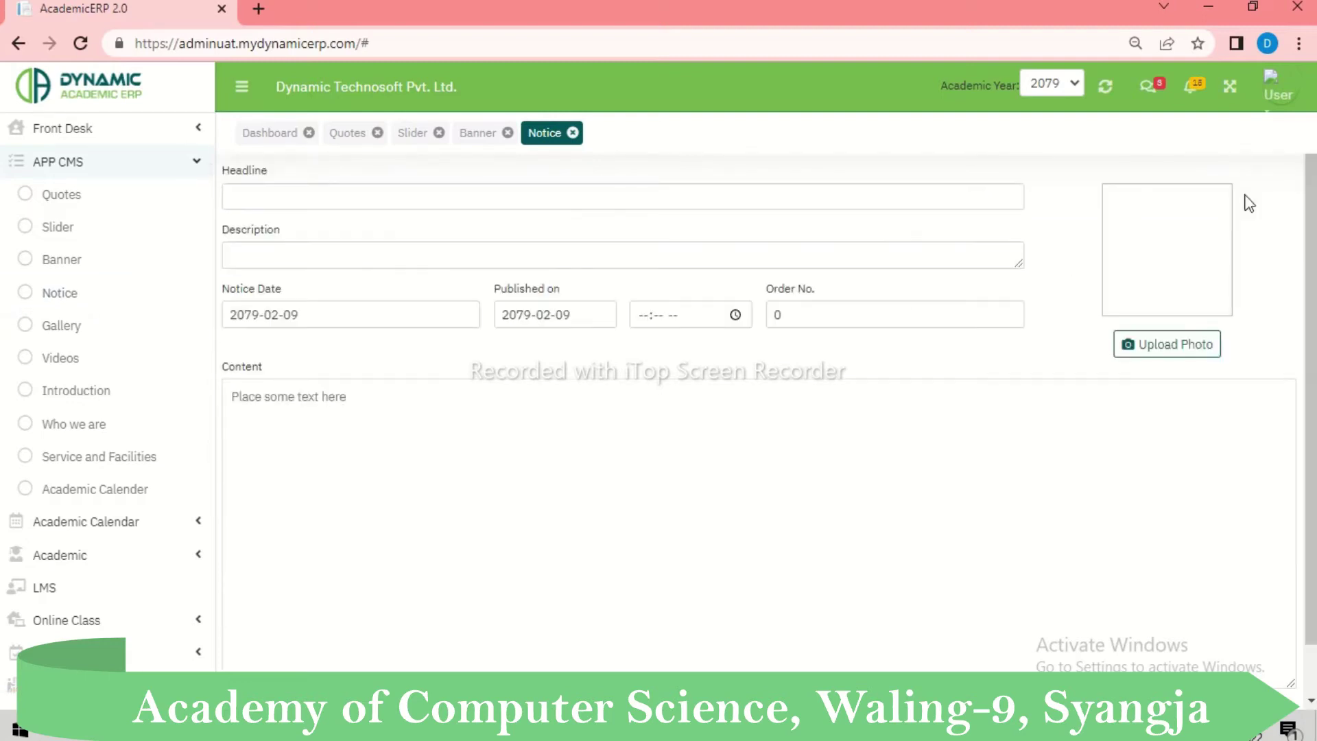
{"action": "left_click", "coordinate": [308, 195]}
{"action": "left_click", "coordinate": [303, 254]}
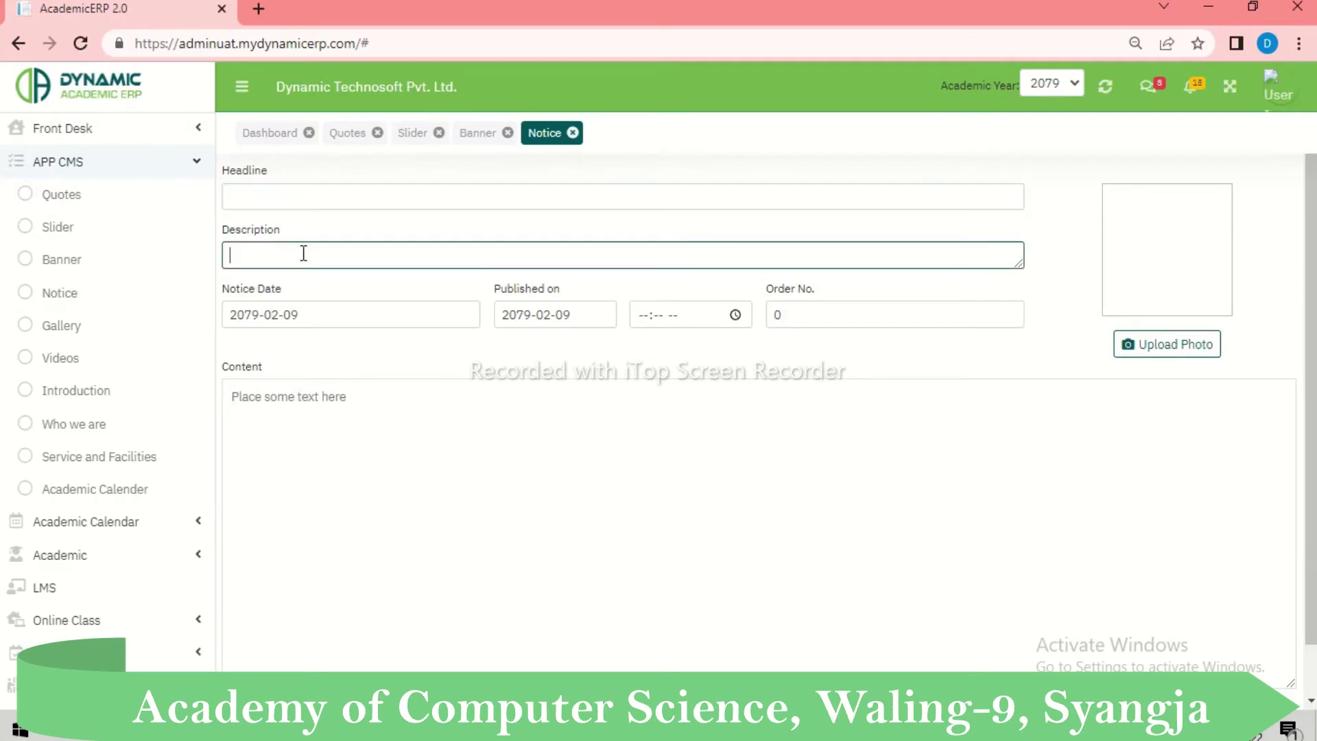
{"action": "left_click", "coordinate": [312, 317]}
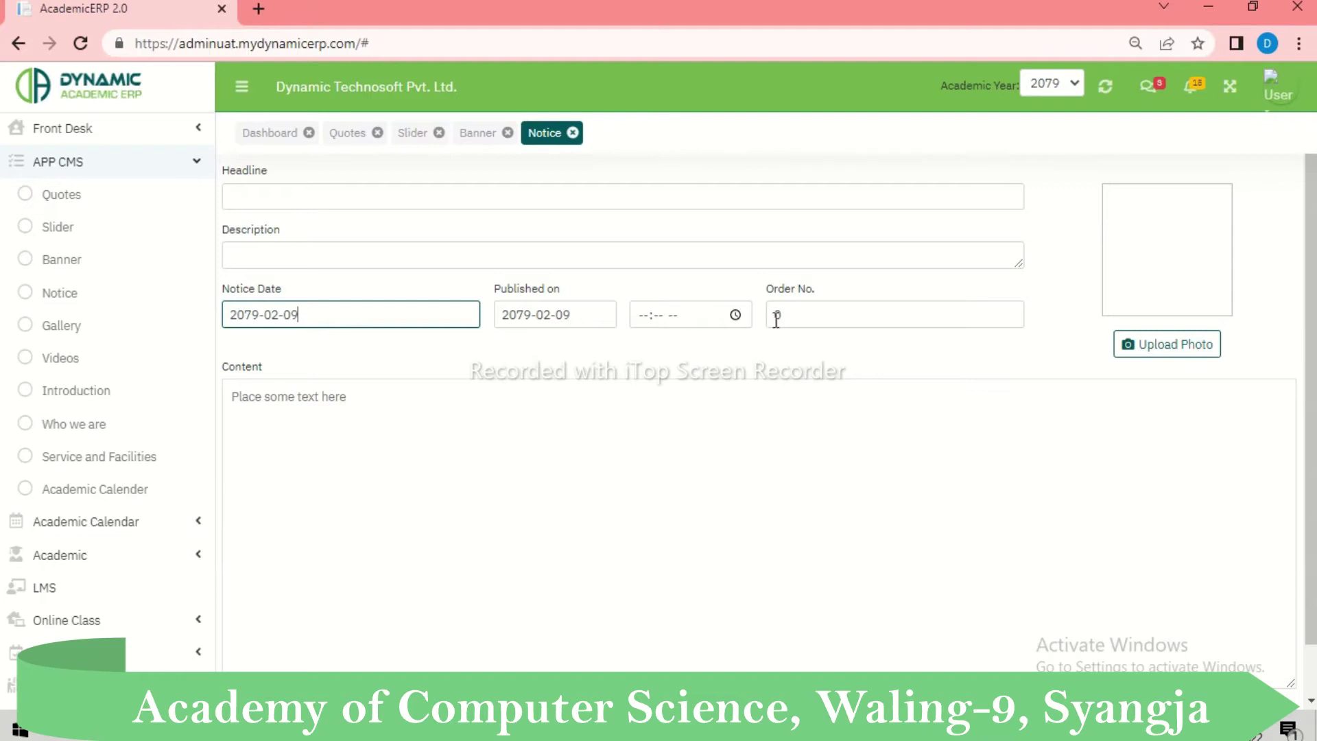
{"action": "scroll", "coordinate": [301, 412], "scroll_direction": "down", "scroll_amount": 1}
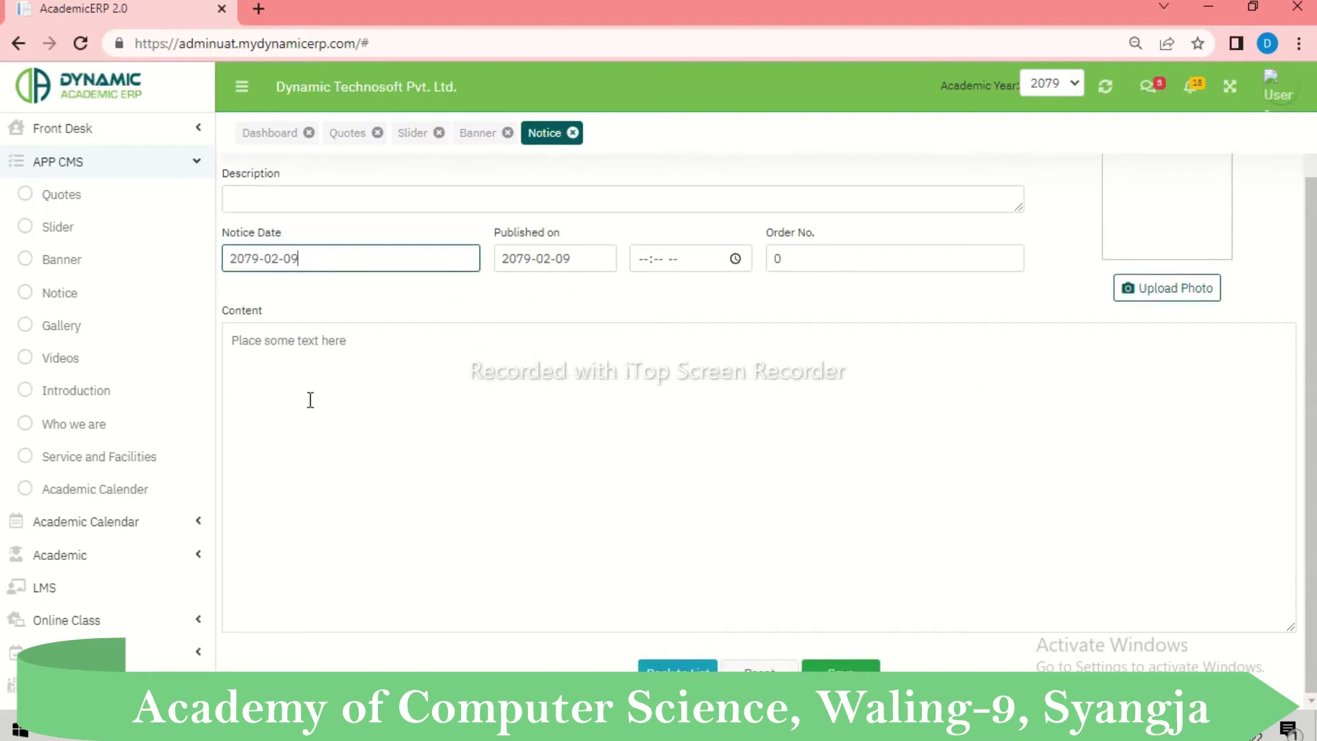
{"action": "left_click", "coordinate": [394, 386]}
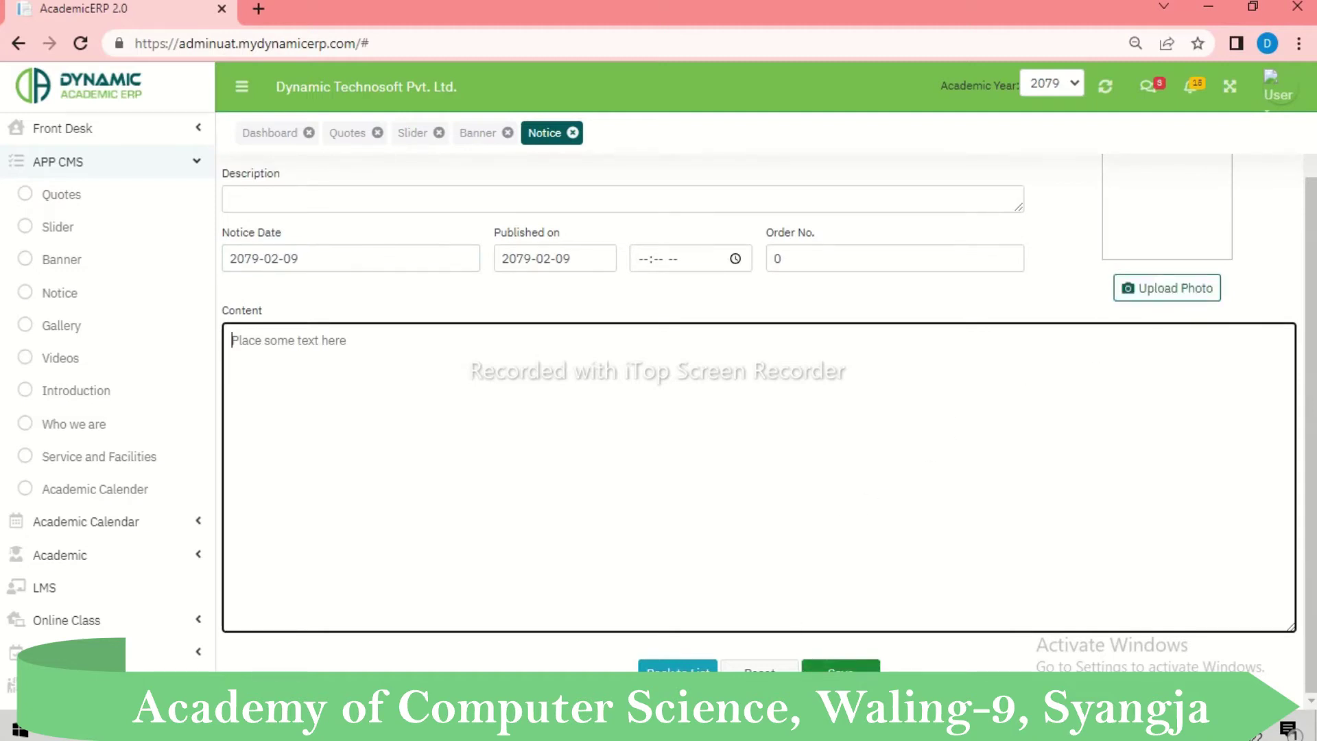
{"action": "left_click", "coordinate": [671, 670]}
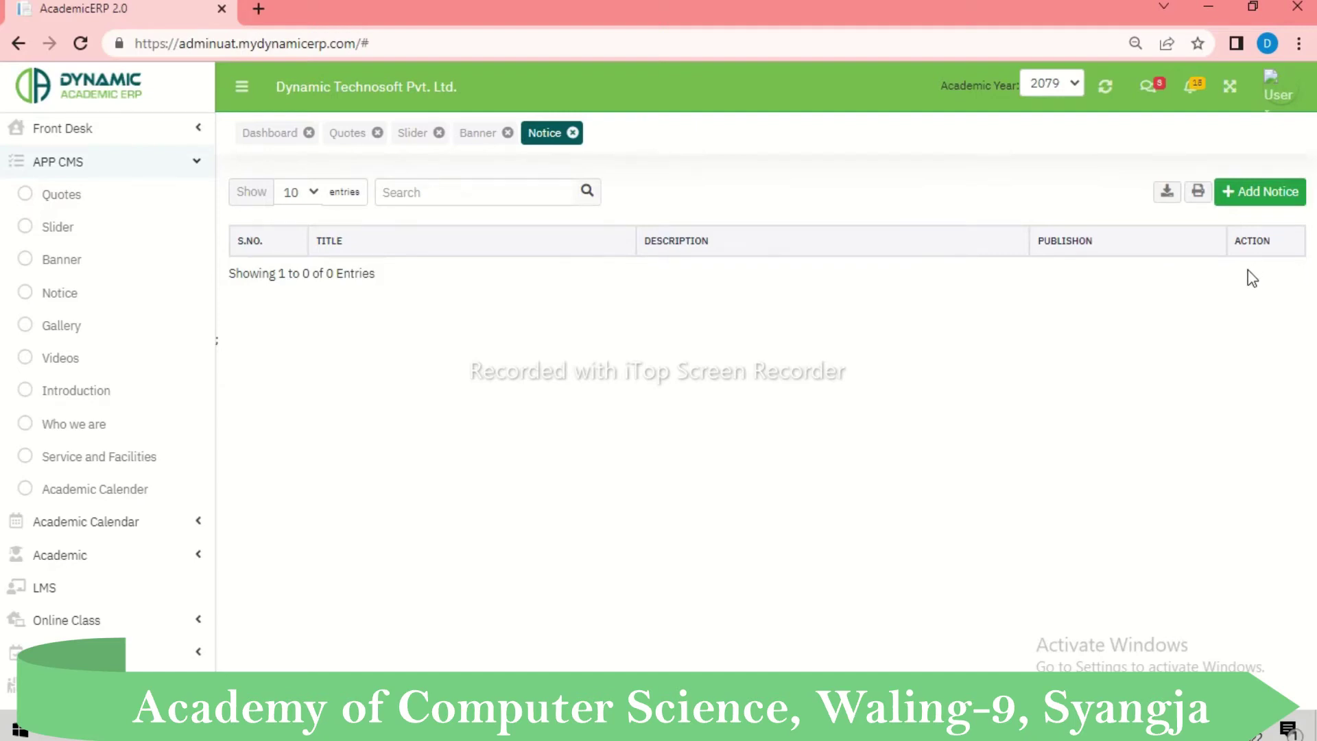
Step: Open a blank gallery form in APP CMS and go through its Title and Description fields
{"action": "left_click", "coordinate": [71, 328]}
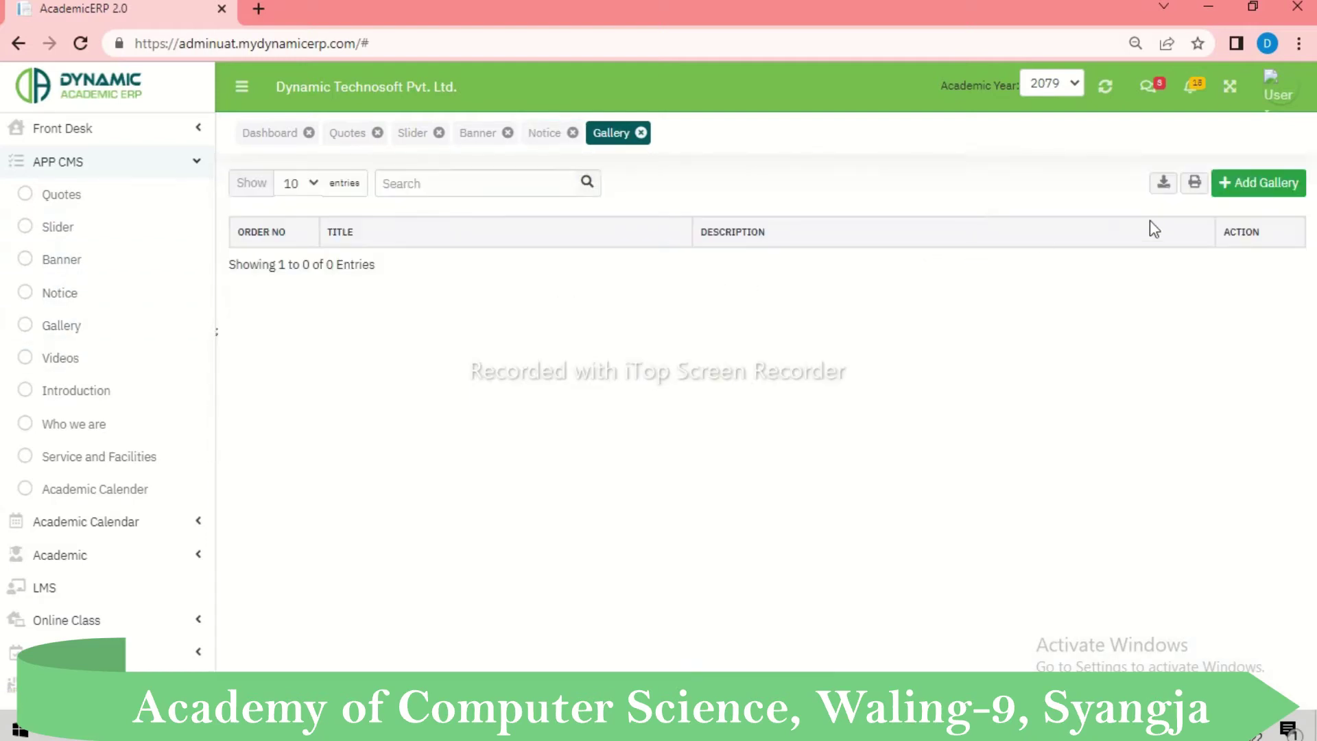
{"action": "left_click", "coordinate": [1248, 193]}
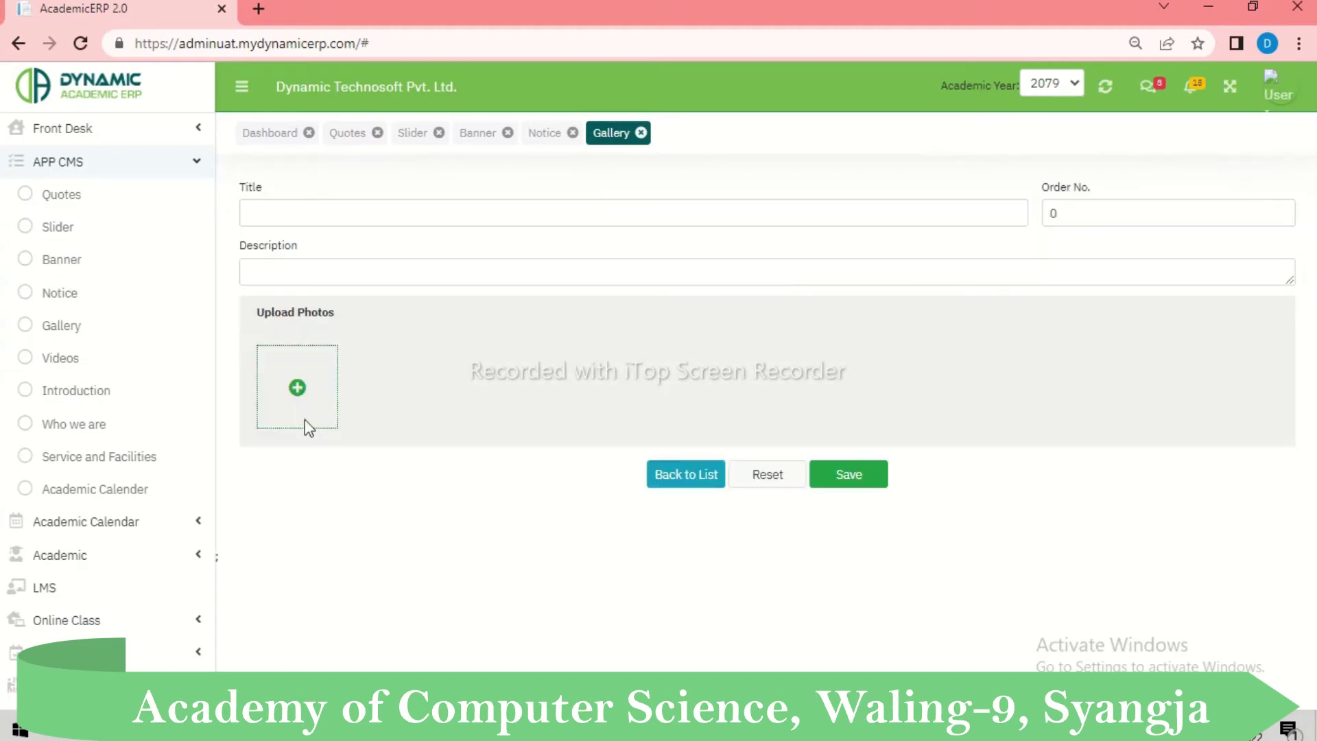
{"action": "left_click", "coordinate": [339, 216]}
{"action": "left_click", "coordinate": [354, 279]}
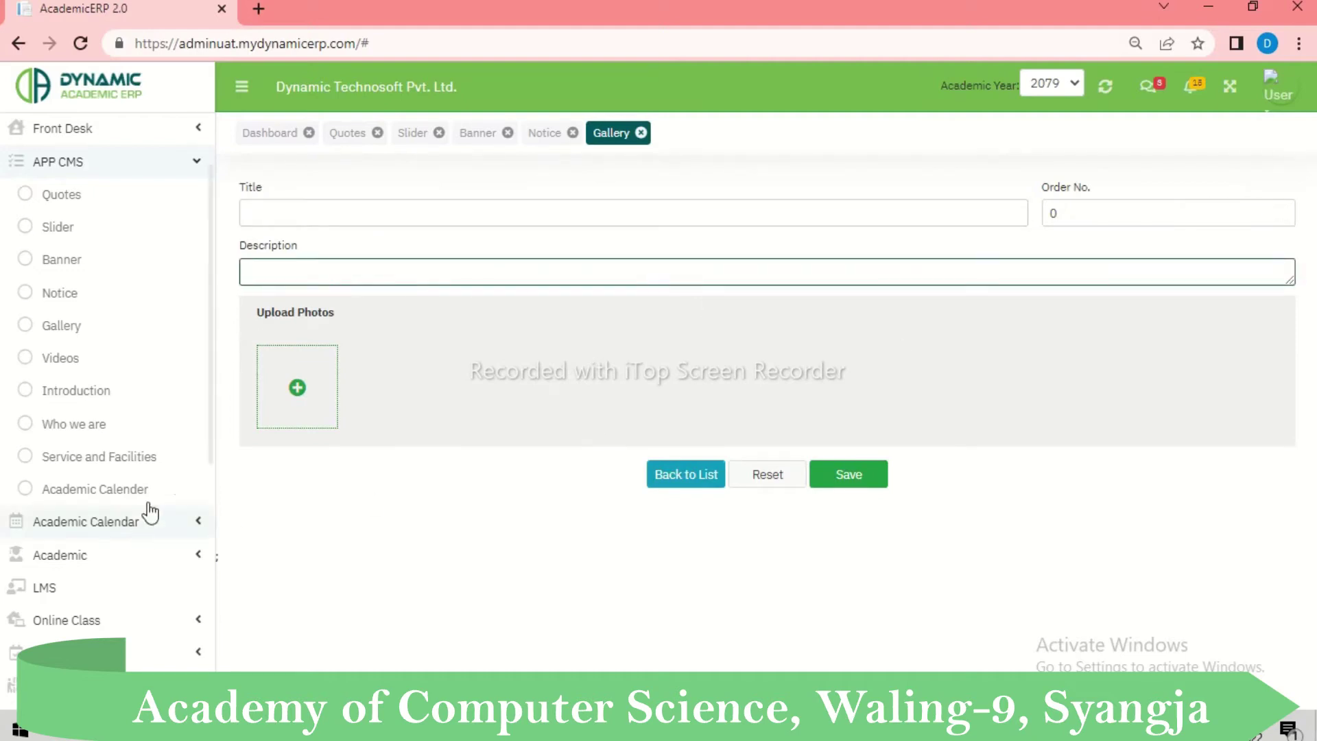
Step: Open the file picker for the gallery photos, cancel it and return to the gallery list without adding an entry
{"action": "left_click", "coordinate": [297, 389]}
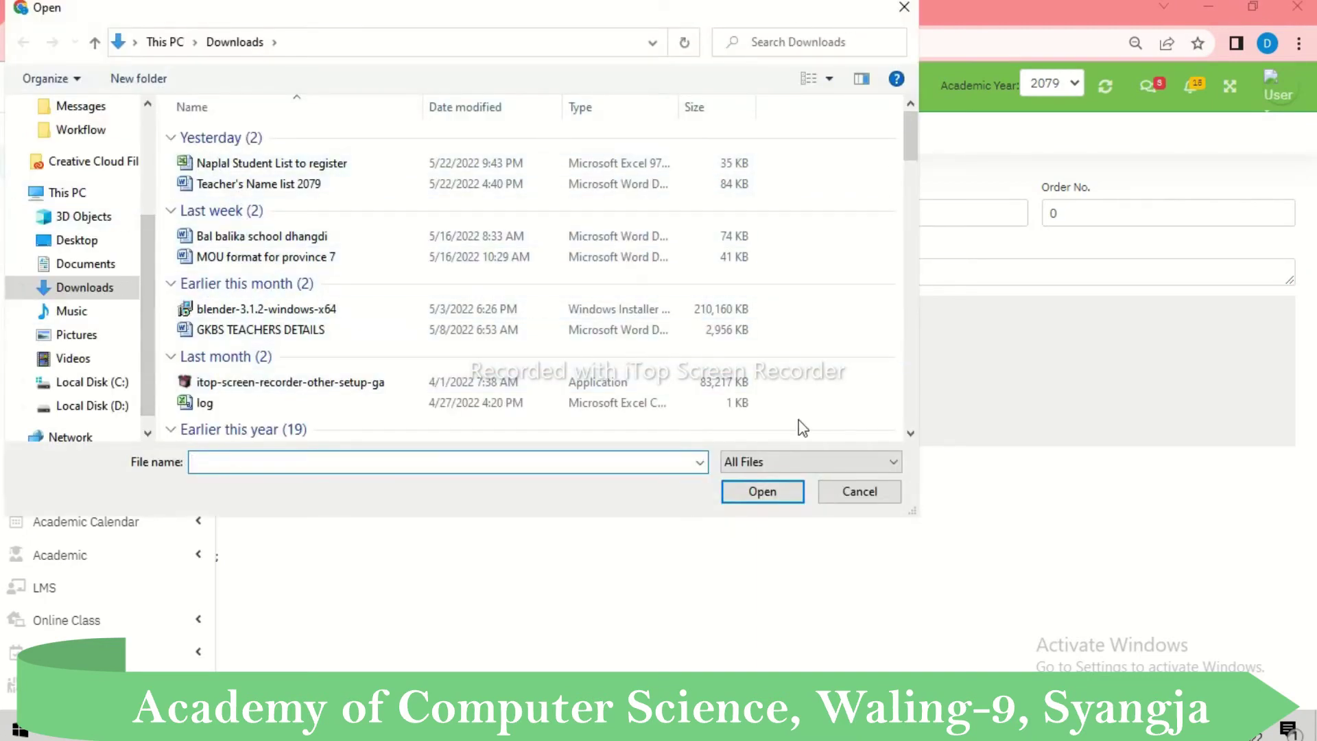
{"action": "left_click", "coordinate": [855, 491]}
{"action": "left_click", "coordinate": [849, 480]}
{"action": "left_click", "coordinate": [762, 445]}
{"action": "left_click", "coordinate": [693, 480]}
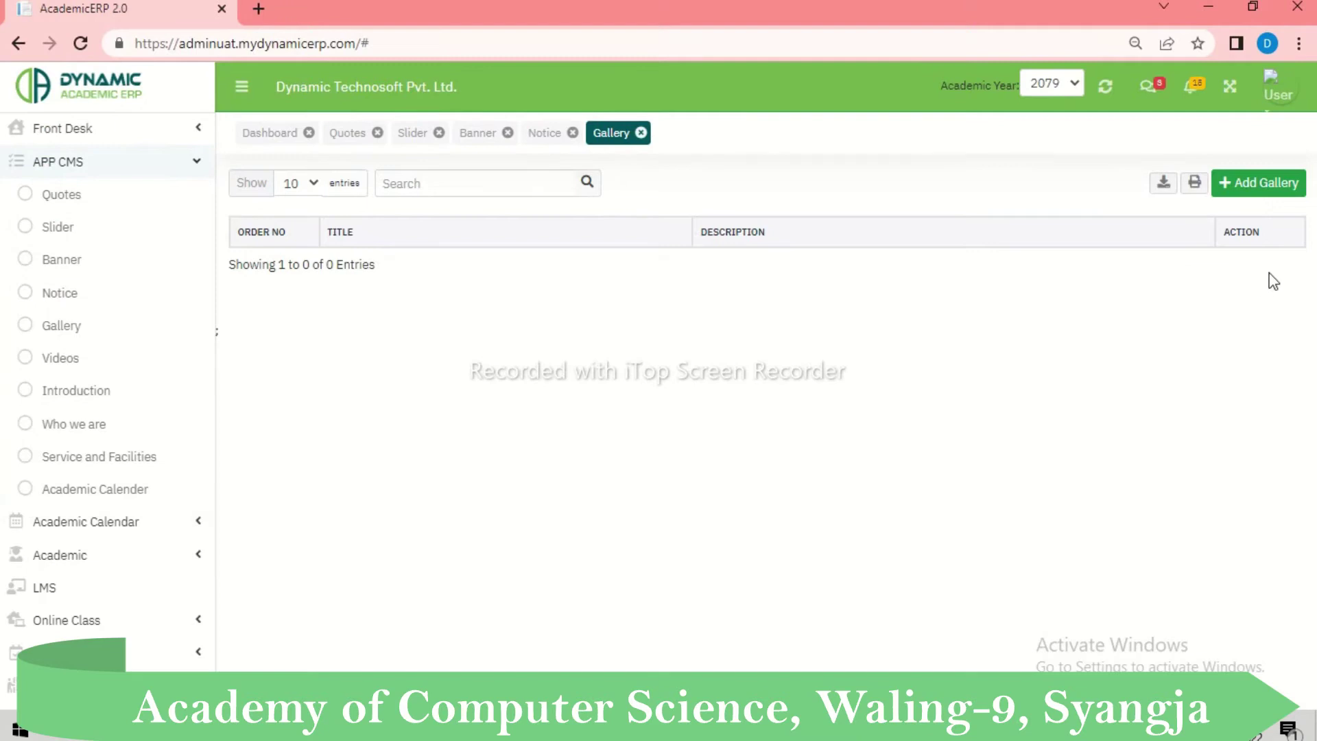
Step: Review the Description and Order No. fields of a blank videos form, returning to the videos list without saving
{"action": "left_click", "coordinate": [74, 371]}
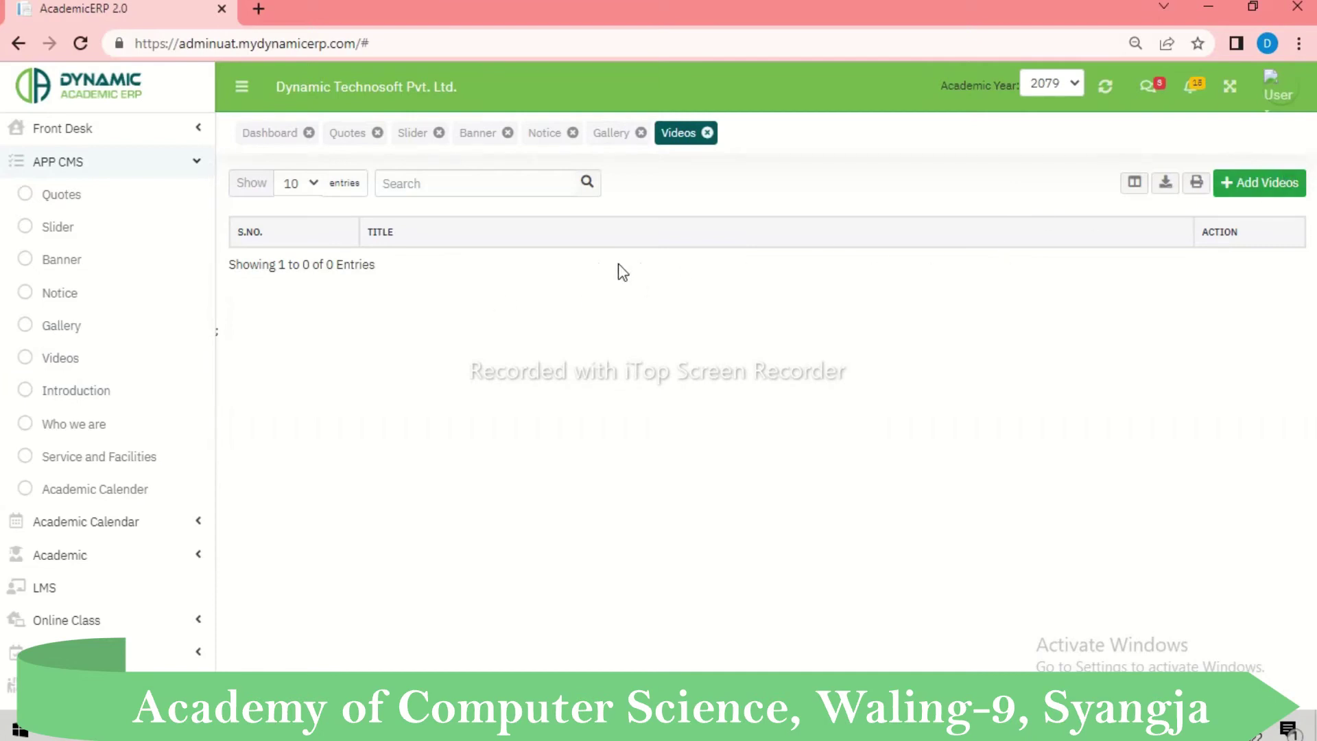
{"action": "left_click", "coordinate": [1275, 184]}
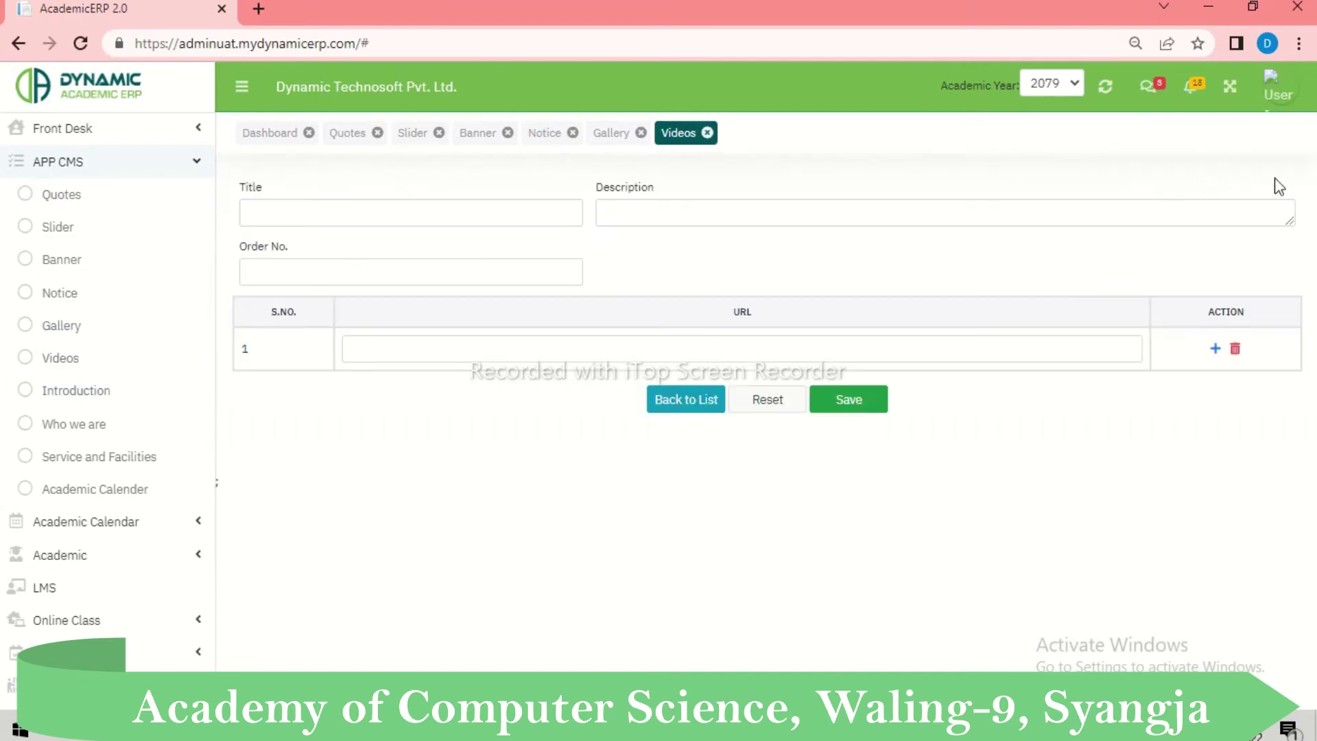
{"action": "left_click", "coordinate": [688, 209]}
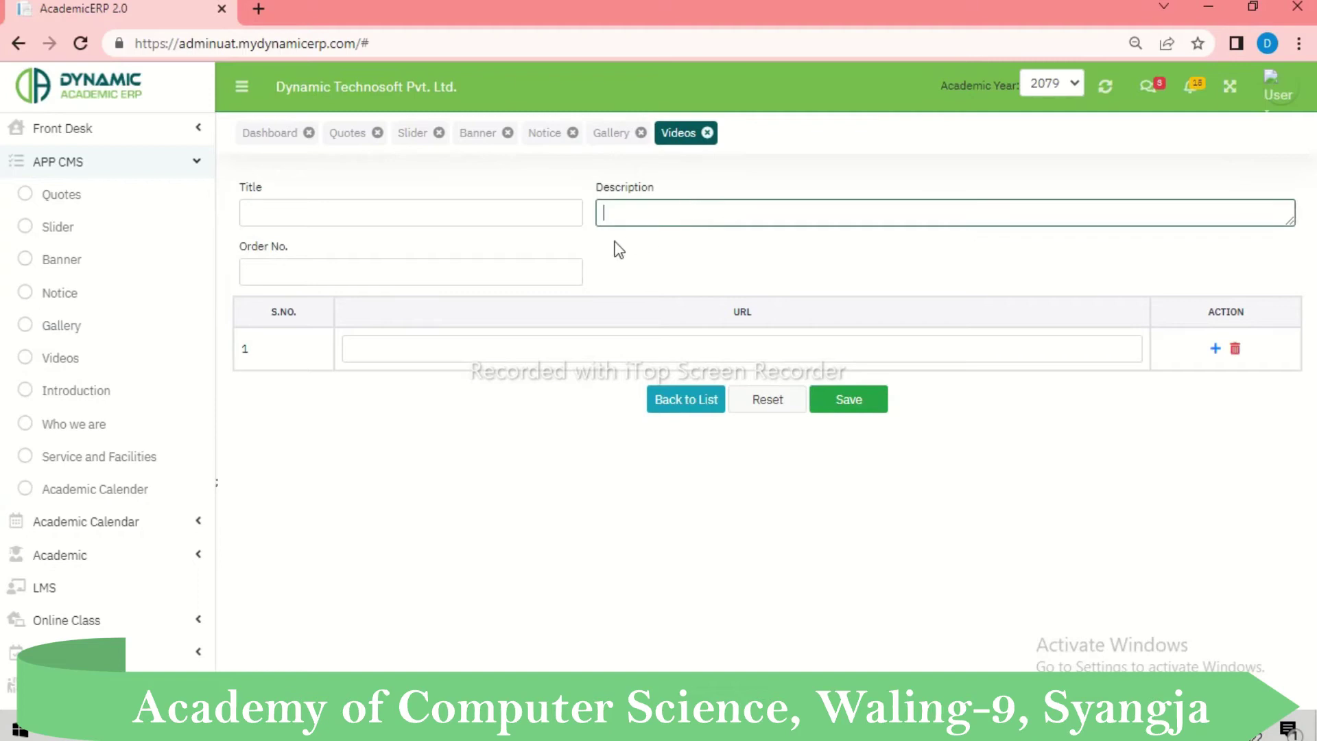
{"action": "left_click", "coordinate": [487, 273]}
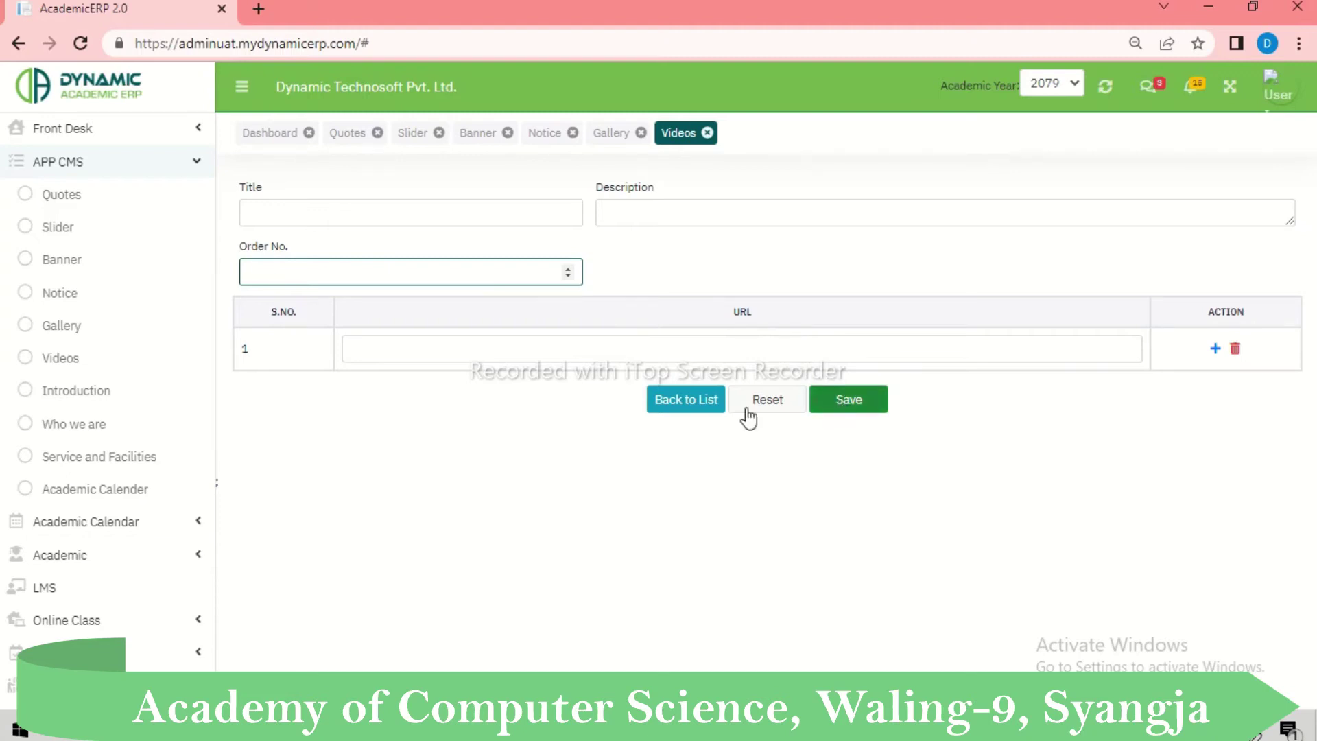
{"action": "left_click", "coordinate": [669, 403]}
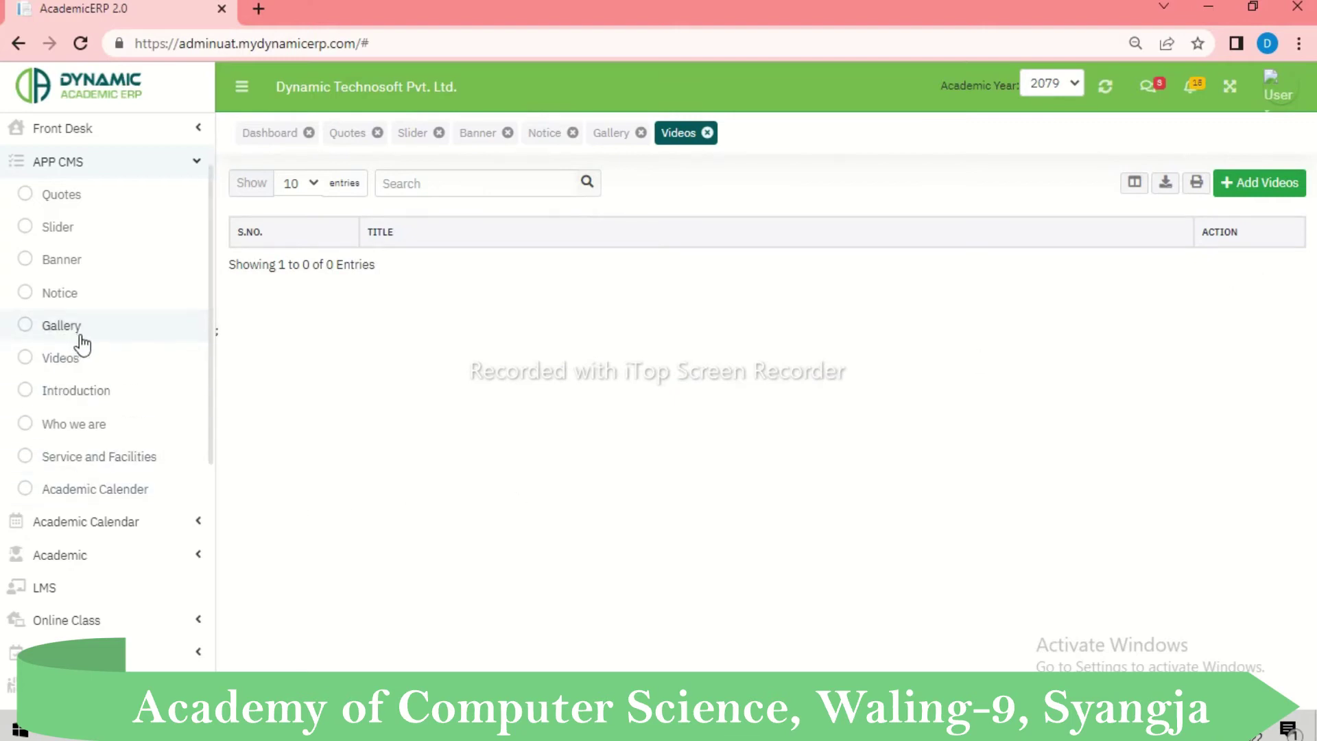
Step: Open the Introduction section's blank vision statement form, look it over and return to the list without saving
{"action": "scroll", "coordinate": [68, 357], "scroll_direction": "down", "scroll_amount": 2}
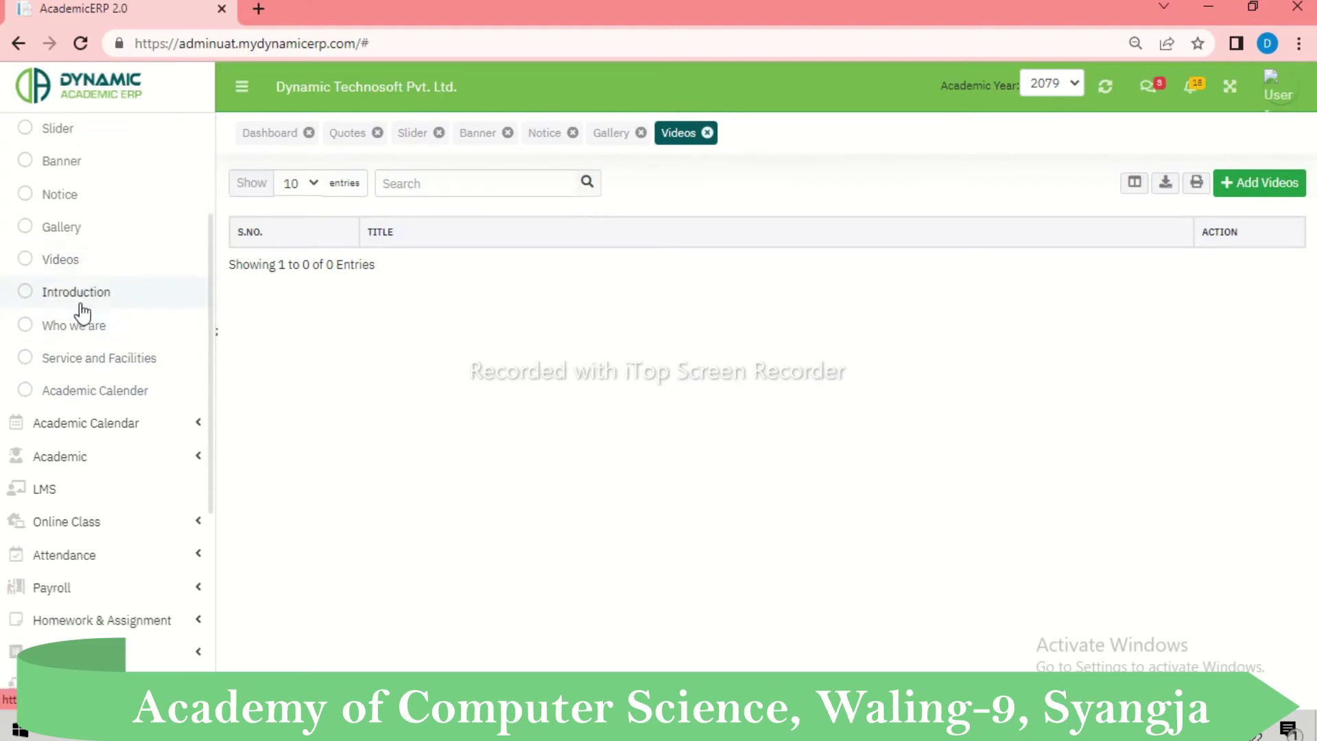
{"action": "left_click", "coordinate": [82, 297]}
{"action": "left_click", "coordinate": [310, 180]}
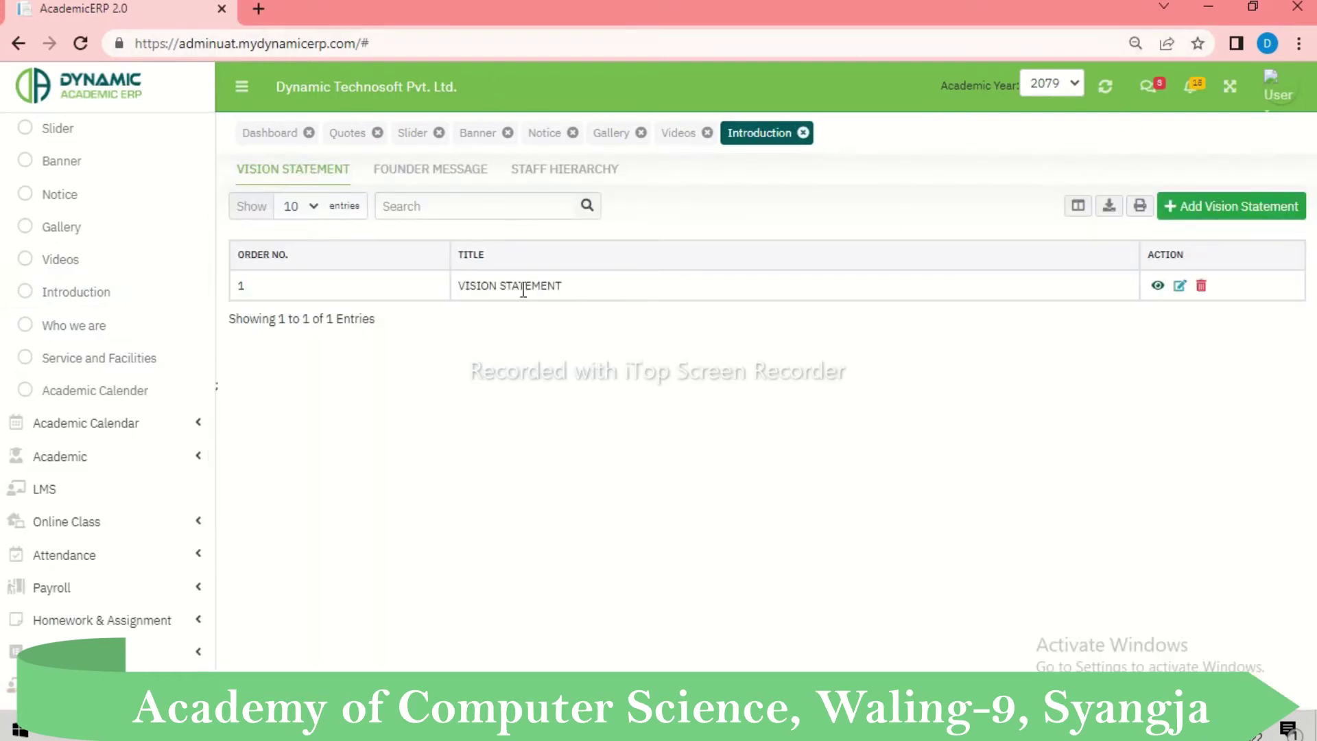
{"action": "left_click", "coordinate": [1235, 218]}
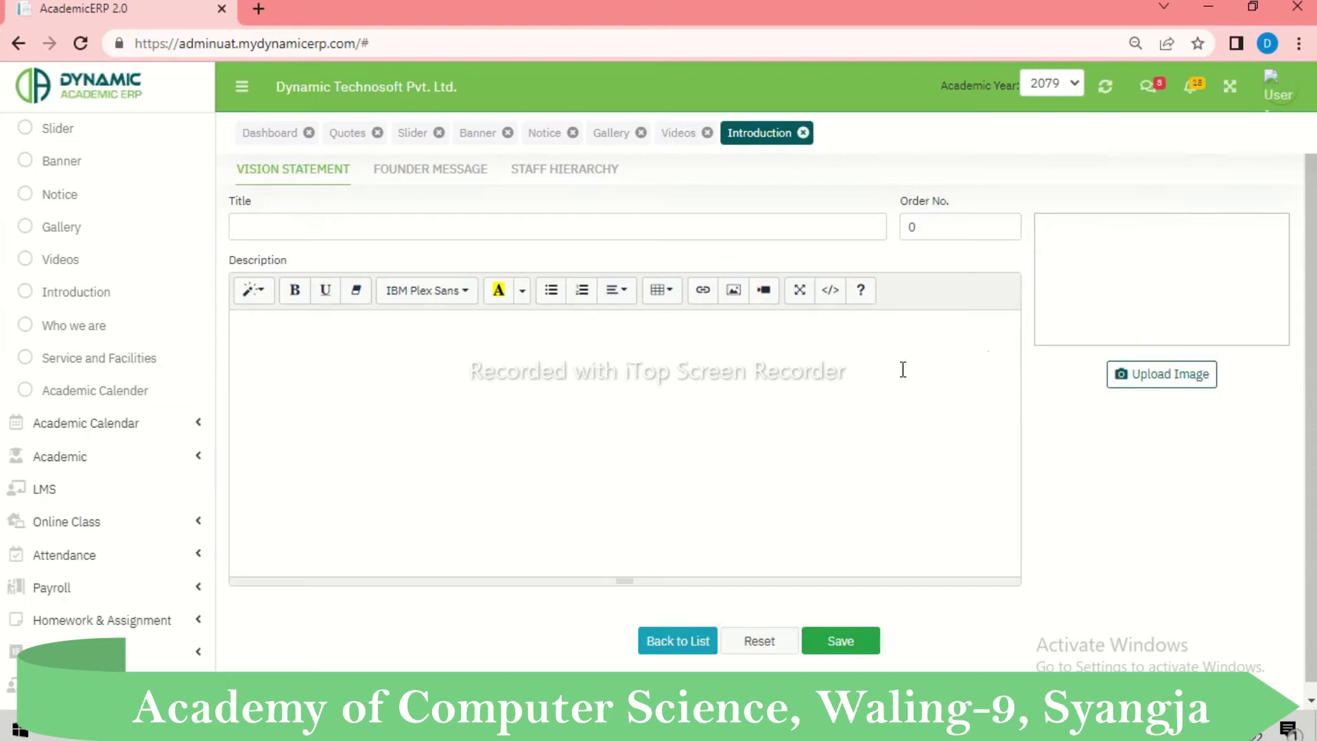
{"action": "scroll", "coordinate": [1157, 484], "scroll_direction": "down", "scroll_amount": 1}
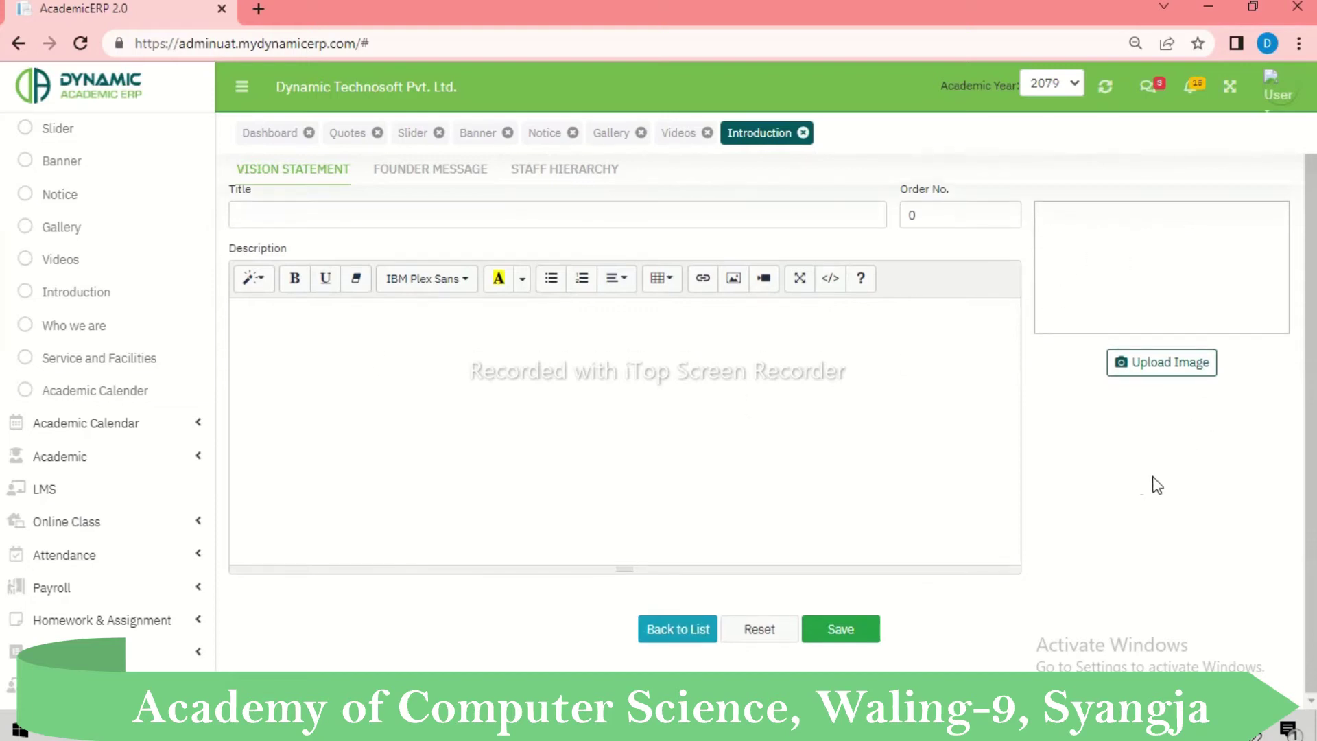
{"action": "left_click", "coordinate": [687, 631]}
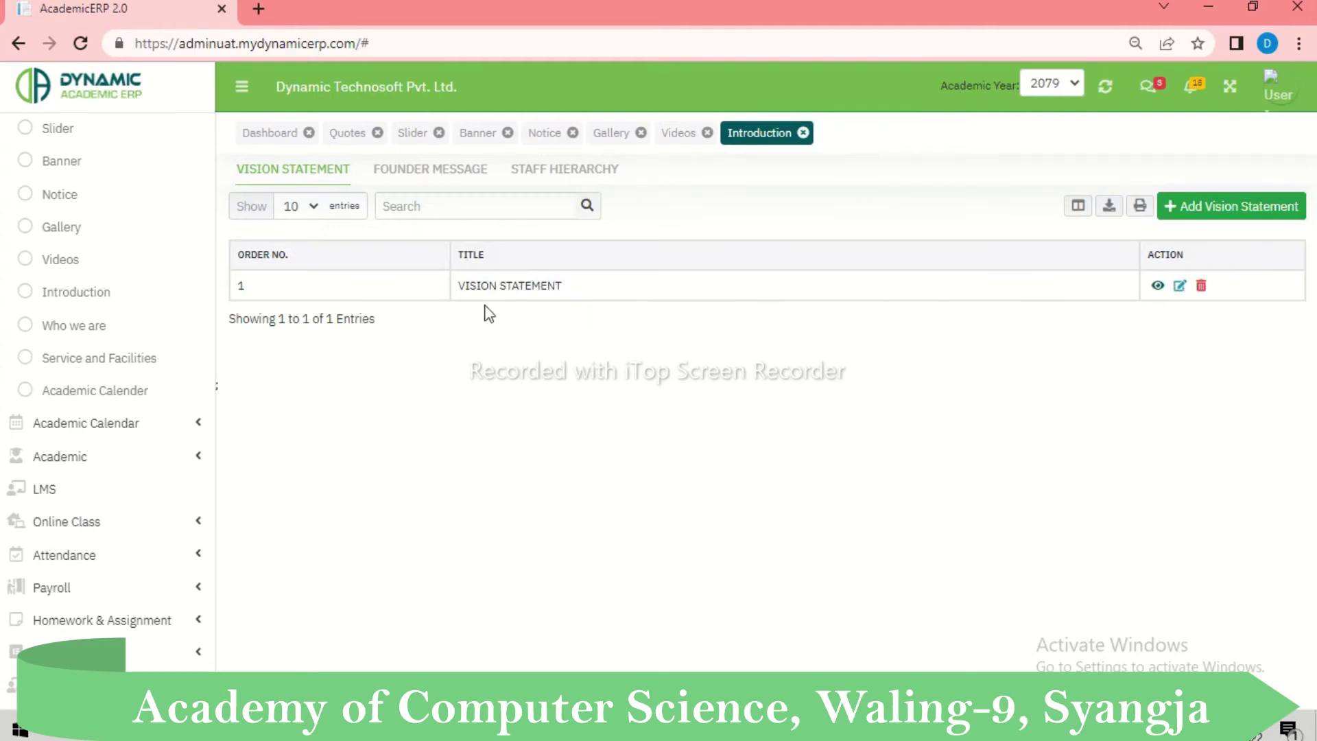
Step: Preview the existing "VISION STATEMENT" entry's image and read through its edit form, returning to the list without changes
{"action": "left_click", "coordinate": [1158, 287]}
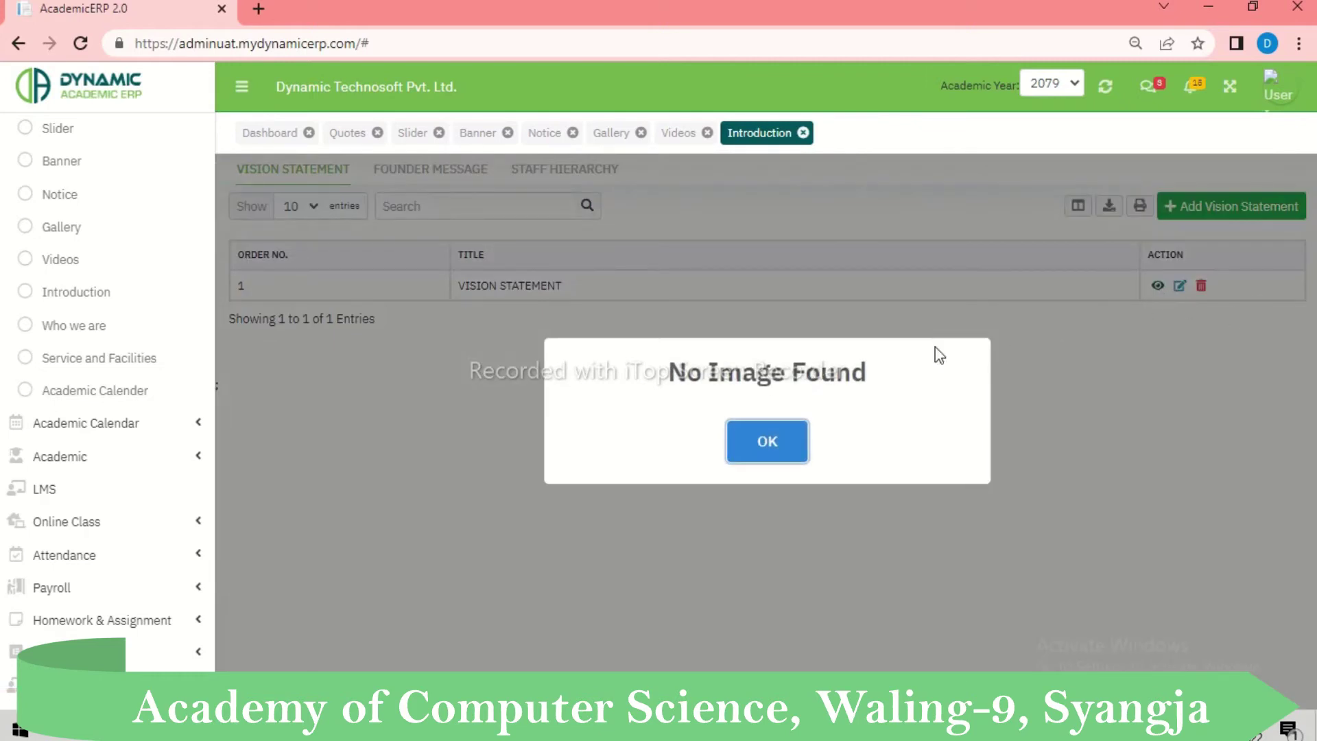
{"action": "left_click", "coordinate": [765, 439]}
{"action": "left_click", "coordinate": [1180, 286]}
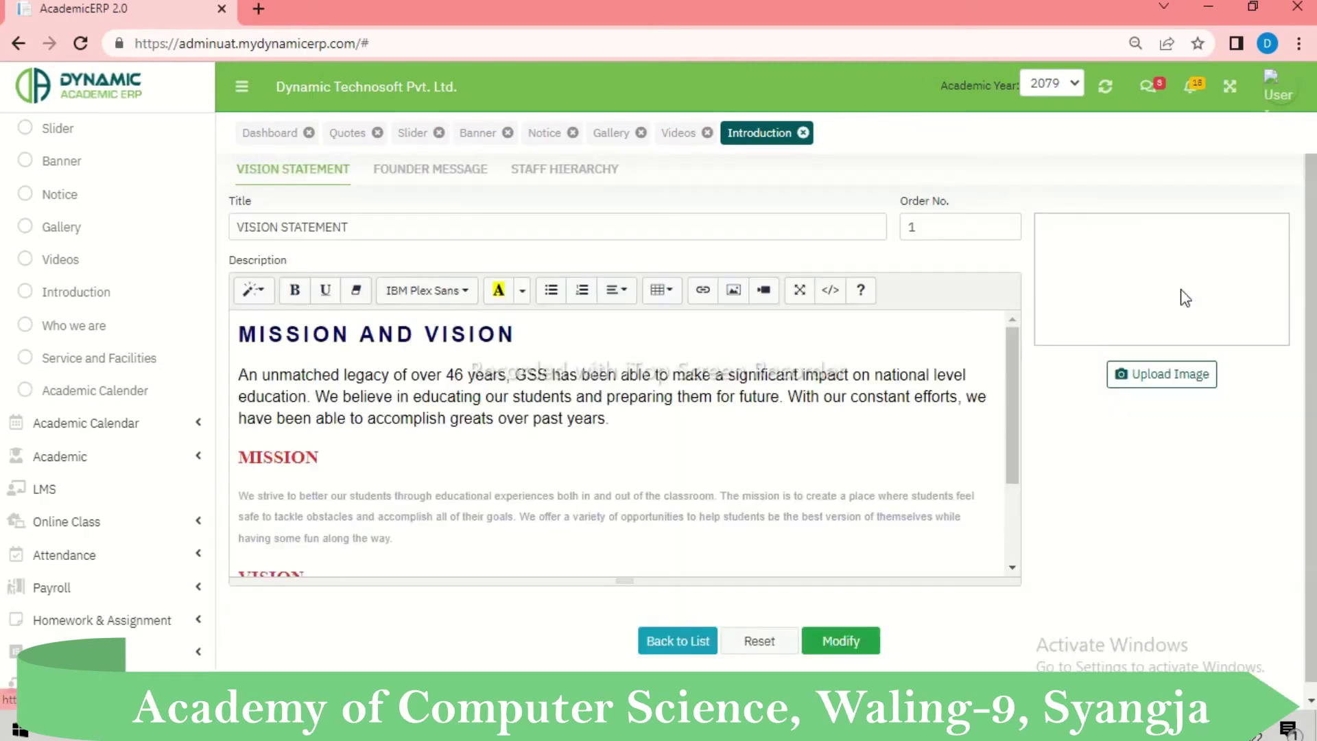
{"action": "scroll", "coordinate": [443, 371], "scroll_direction": "down", "scroll_amount": 2}
{"action": "scroll", "coordinate": [443, 371], "scroll_direction": "up", "scroll_amount": 2}
{"action": "scroll", "coordinate": [443, 370], "scroll_direction": "down", "scroll_amount": 2}
{"action": "left_click", "coordinate": [653, 640]}
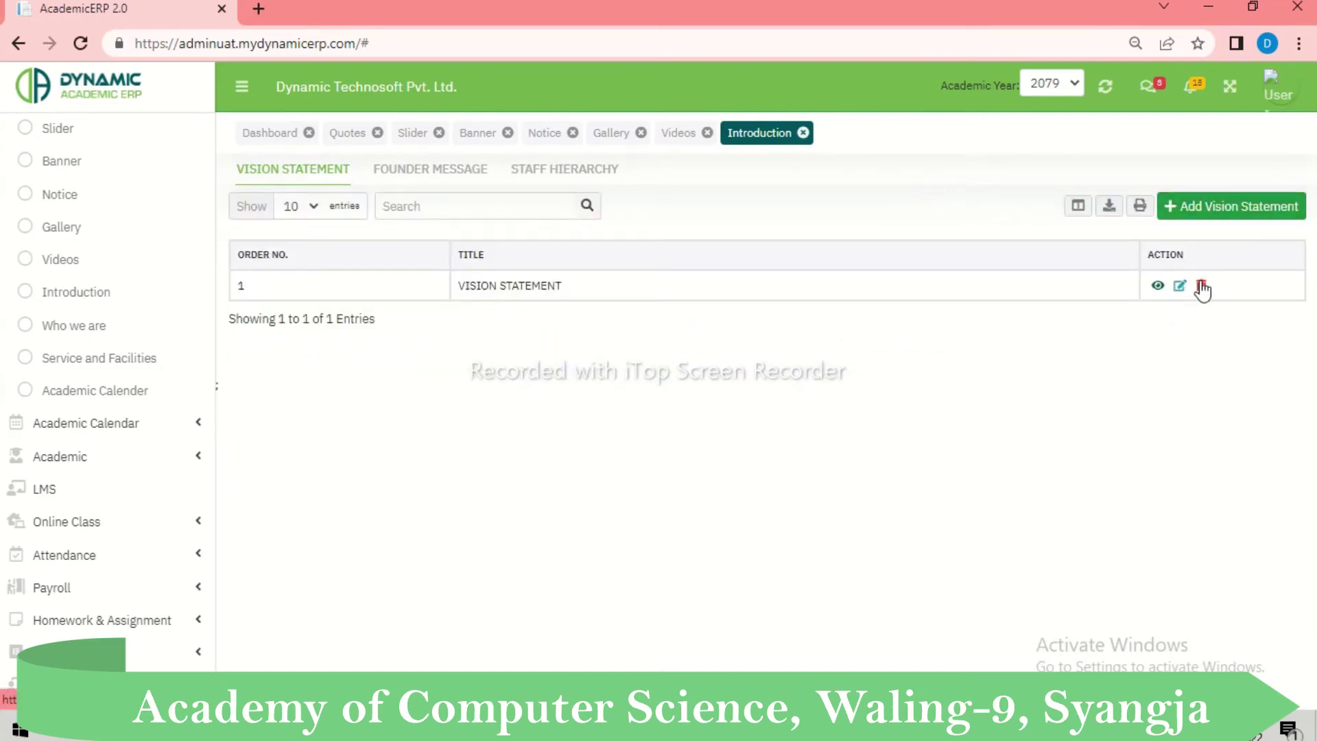
Step: Open a blank Founder Message form and look over its fields, Description editor and image upload area
{"action": "left_click", "coordinate": [413, 171]}
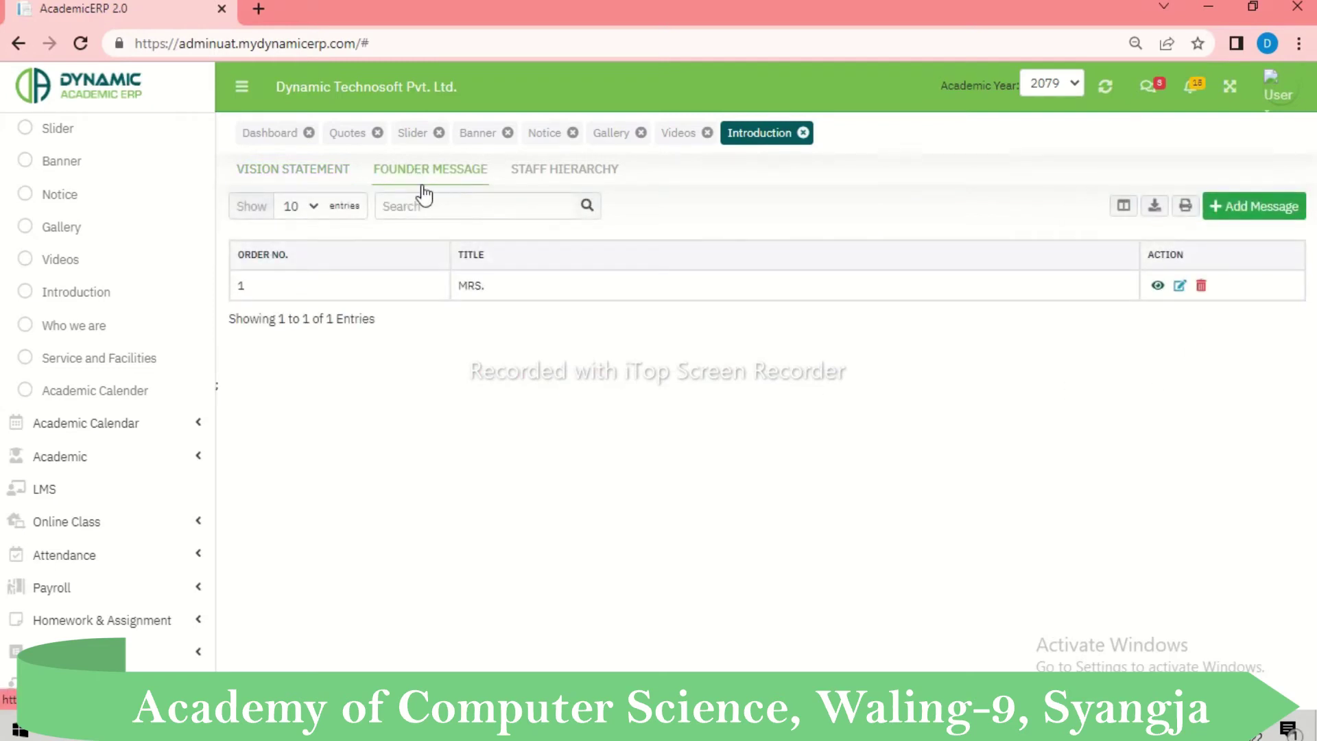
{"action": "left_click", "coordinate": [1263, 207]}
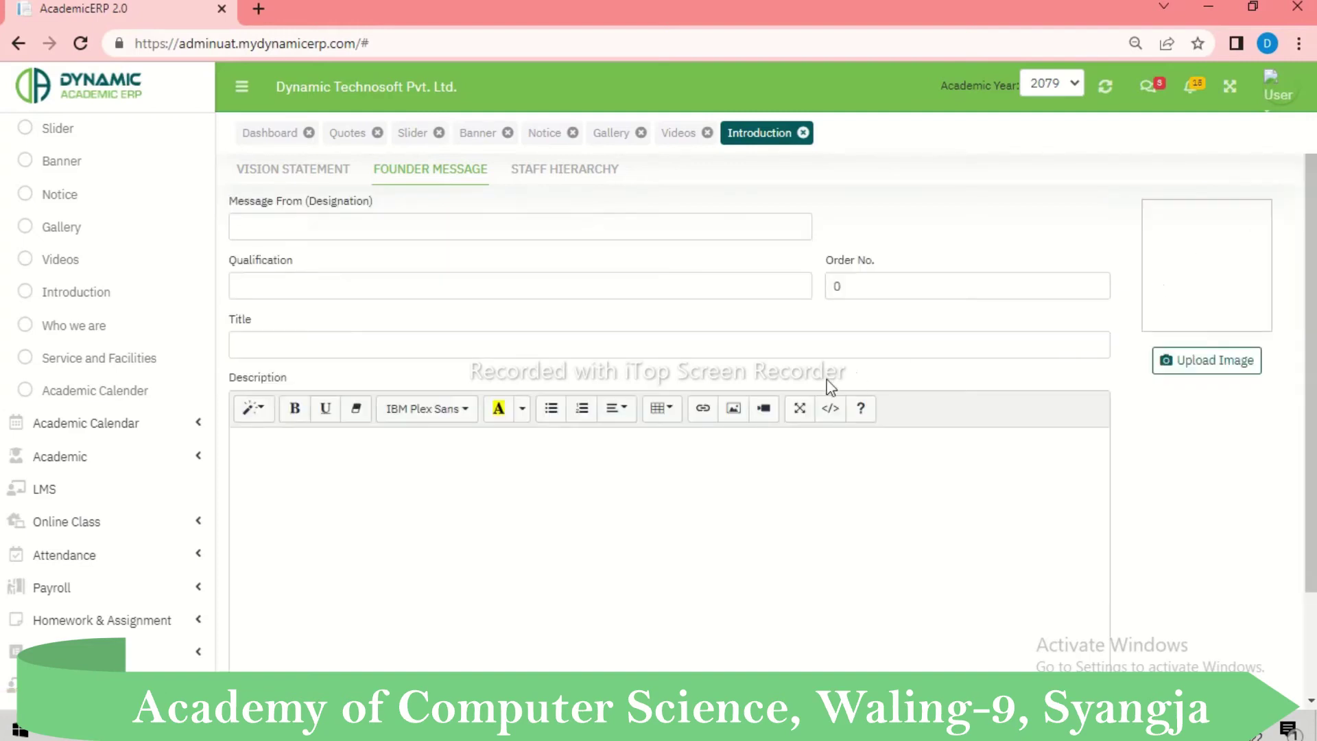
{"action": "scroll", "coordinate": [618, 350], "scroll_direction": "down", "scroll_amount": 2}
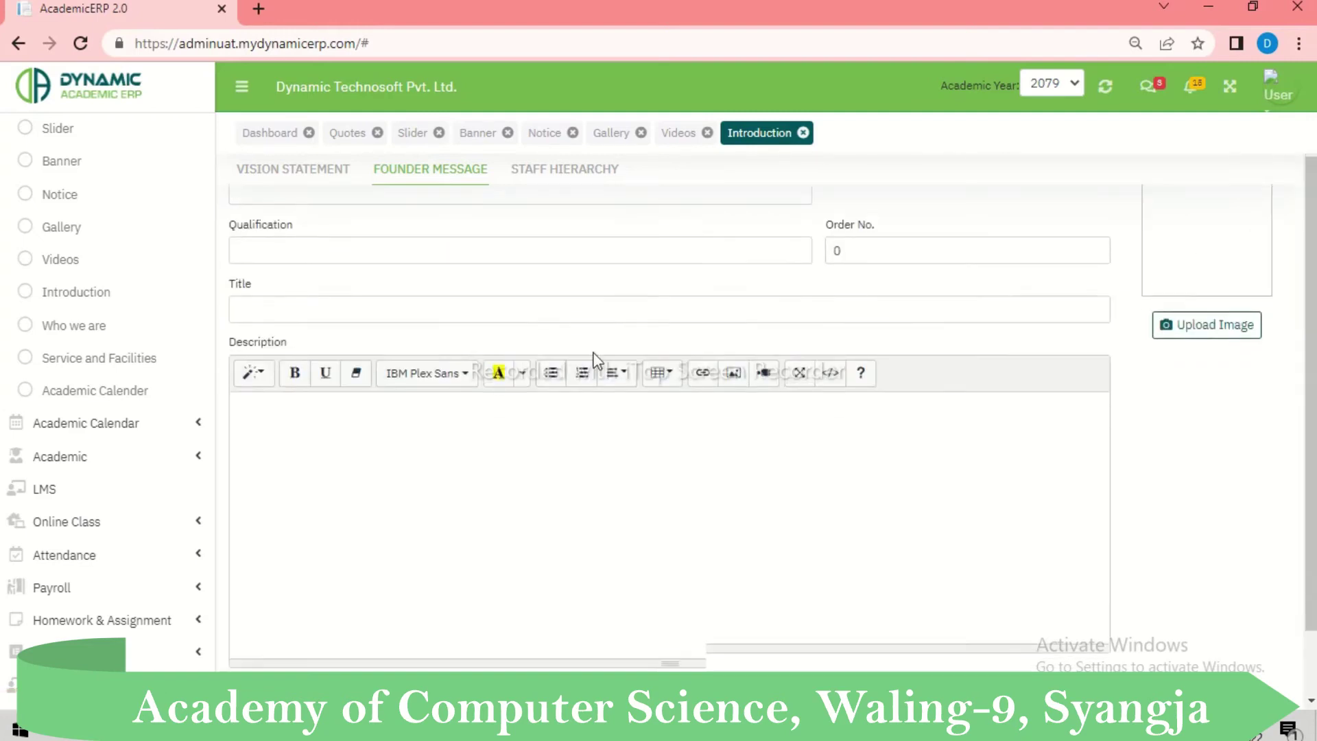
{"action": "scroll", "coordinate": [535, 394], "scroll_direction": "up", "scroll_amount": 2}
{"action": "scroll", "coordinate": [532, 405], "scroll_direction": "down", "scroll_amount": 1}
{"action": "scroll", "coordinate": [542, 395], "scroll_direction": "down", "scroll_amount": 1}
{"action": "scroll", "coordinate": [713, 420], "scroll_direction": "up", "scroll_amount": 2}
{"action": "scroll", "coordinate": [707, 416], "scroll_direction": "down", "scroll_amount": 1}
{"action": "scroll", "coordinate": [706, 414], "scroll_direction": "down", "scroll_amount": 2}
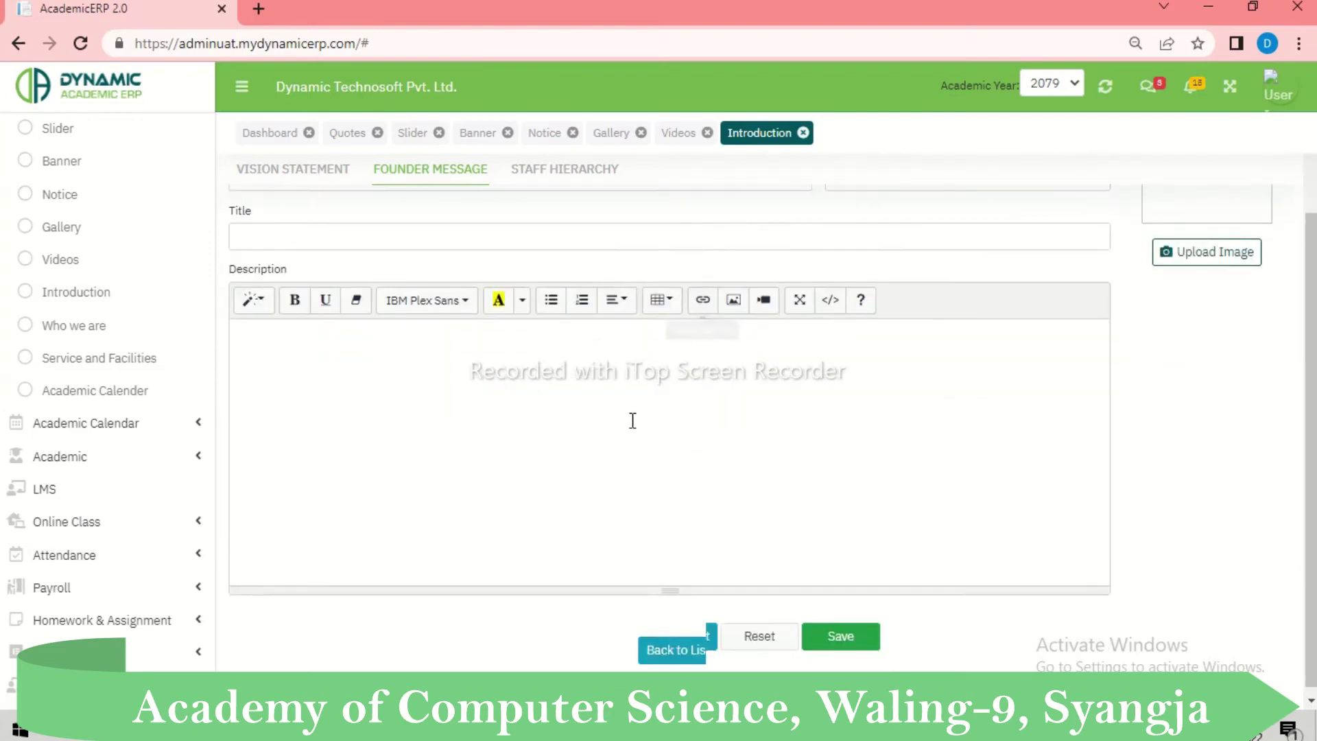
{"action": "scroll", "coordinate": [621, 423], "scroll_direction": "up", "scroll_amount": 3}
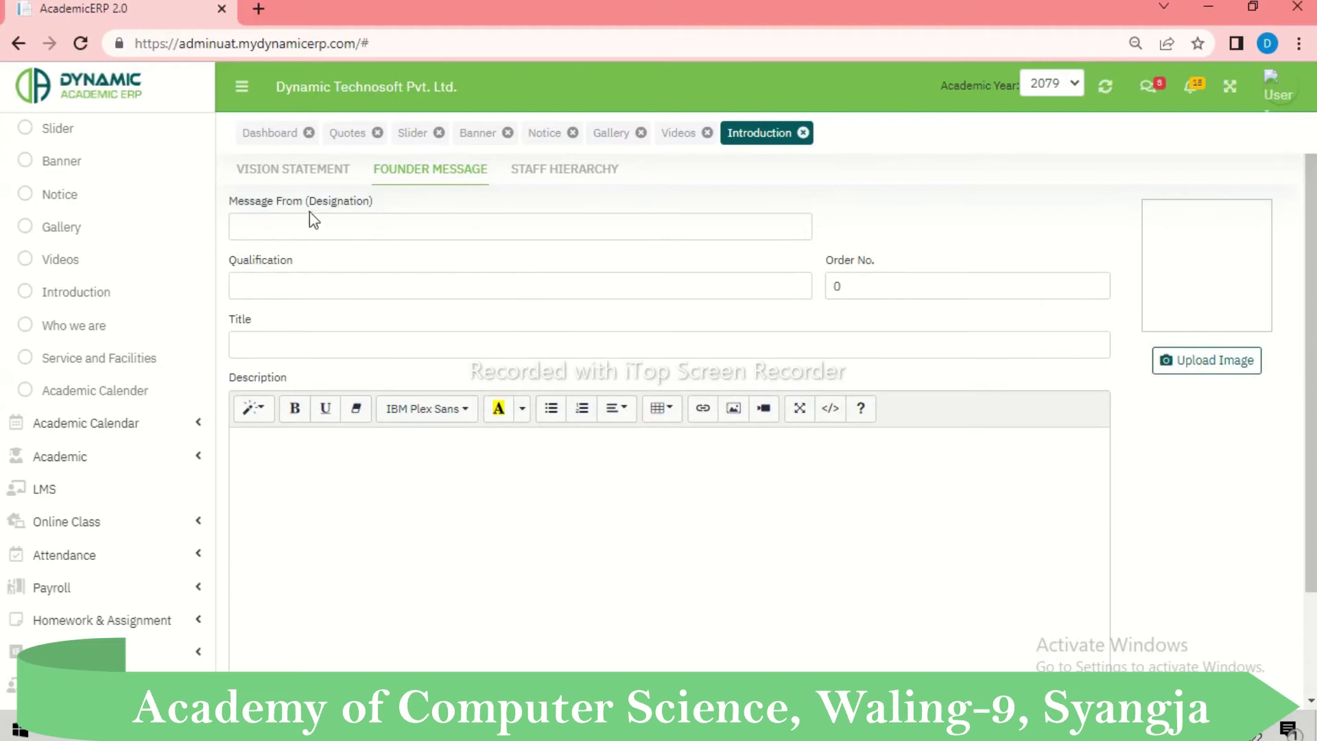
Step: Go through the founder message form's Message From, Qualification, Order No. and Title fields, then return to the list without saving
{"action": "left_click", "coordinate": [308, 231]}
{"action": "left_click", "coordinate": [273, 290]}
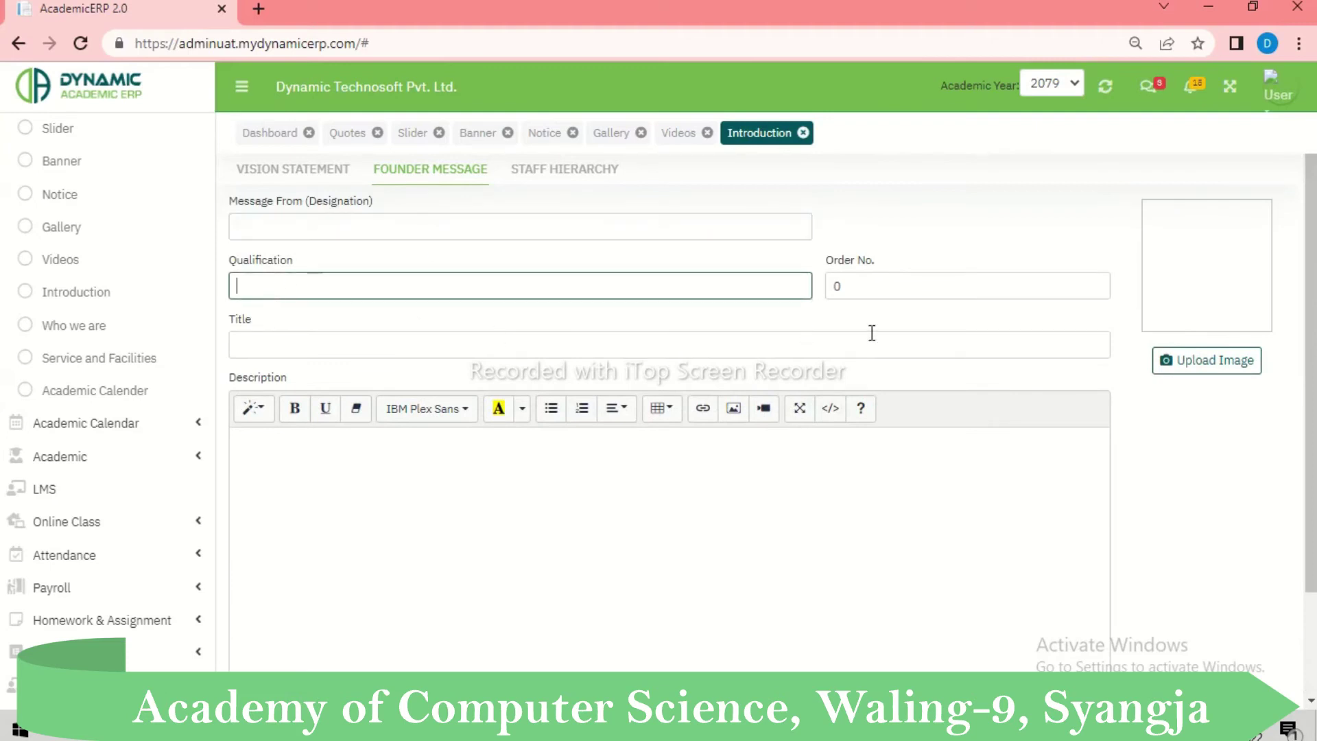
{"action": "left_click", "coordinate": [920, 290]}
{"action": "left_click", "coordinate": [348, 350]}
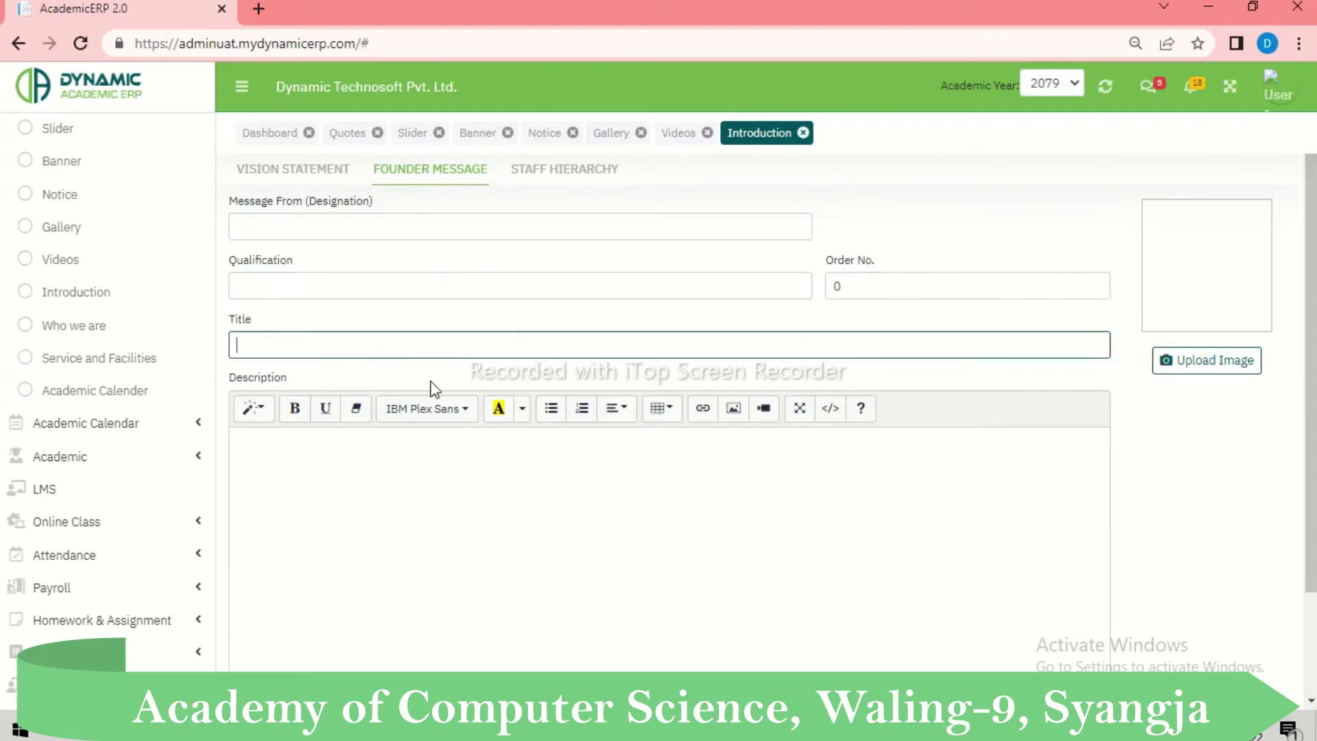
{"action": "scroll", "coordinate": [439, 405], "scroll_direction": "down", "scroll_amount": 2}
{"action": "scroll", "coordinate": [452, 427], "scroll_direction": "up", "scroll_amount": 2}
{"action": "scroll", "coordinate": [841, 638], "scroll_direction": "down", "scroll_amount": 2}
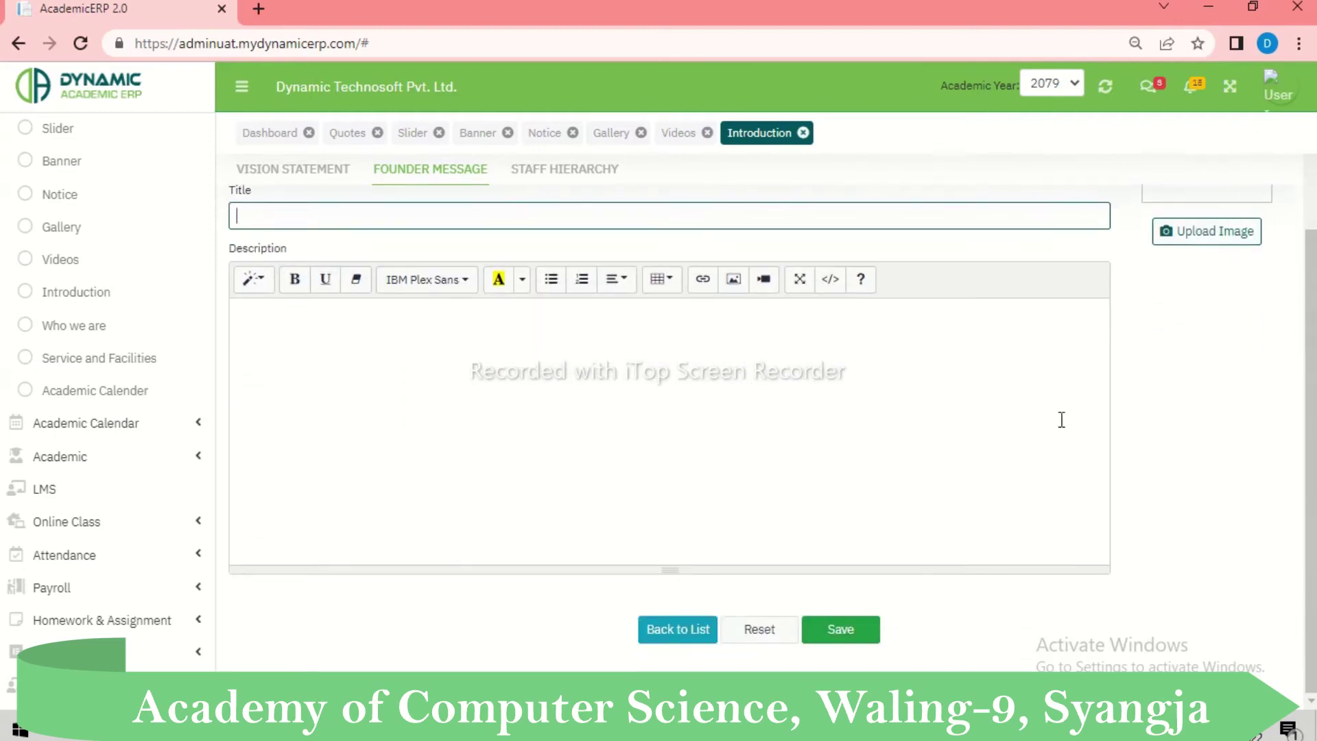
{"action": "left_click", "coordinate": [676, 629]}
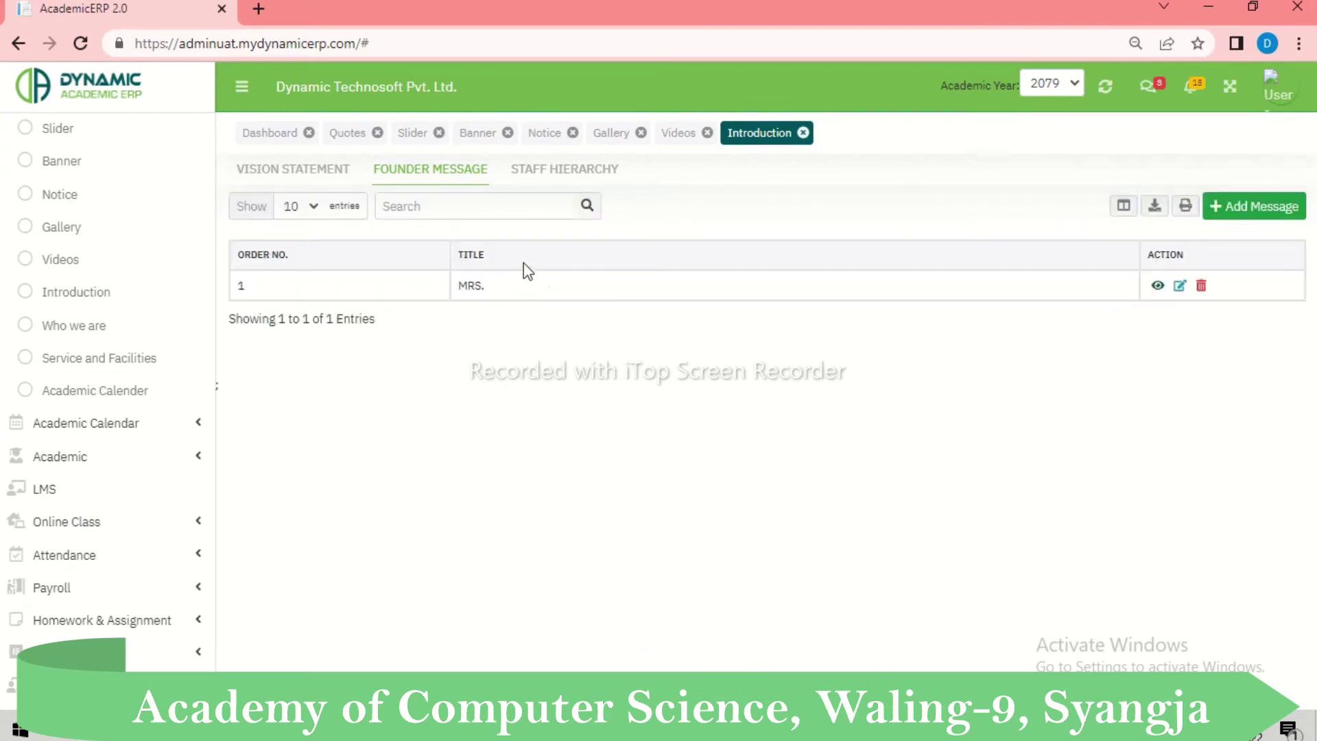
Step: Review every field of a blank executive member form in Staff Hierarchy, from Full Name to Order No., and return to the list without saving
{"action": "left_click", "coordinate": [585, 177]}
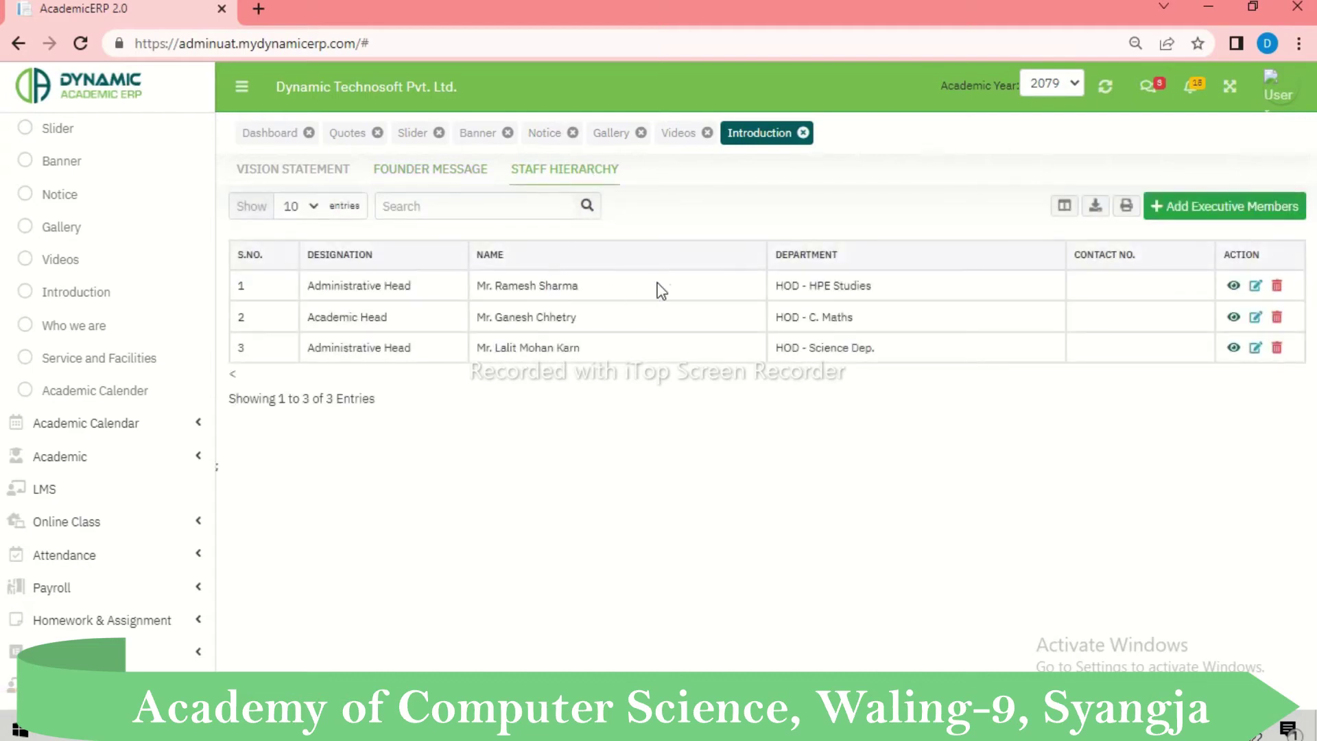
{"action": "left_click", "coordinate": [1242, 213]}
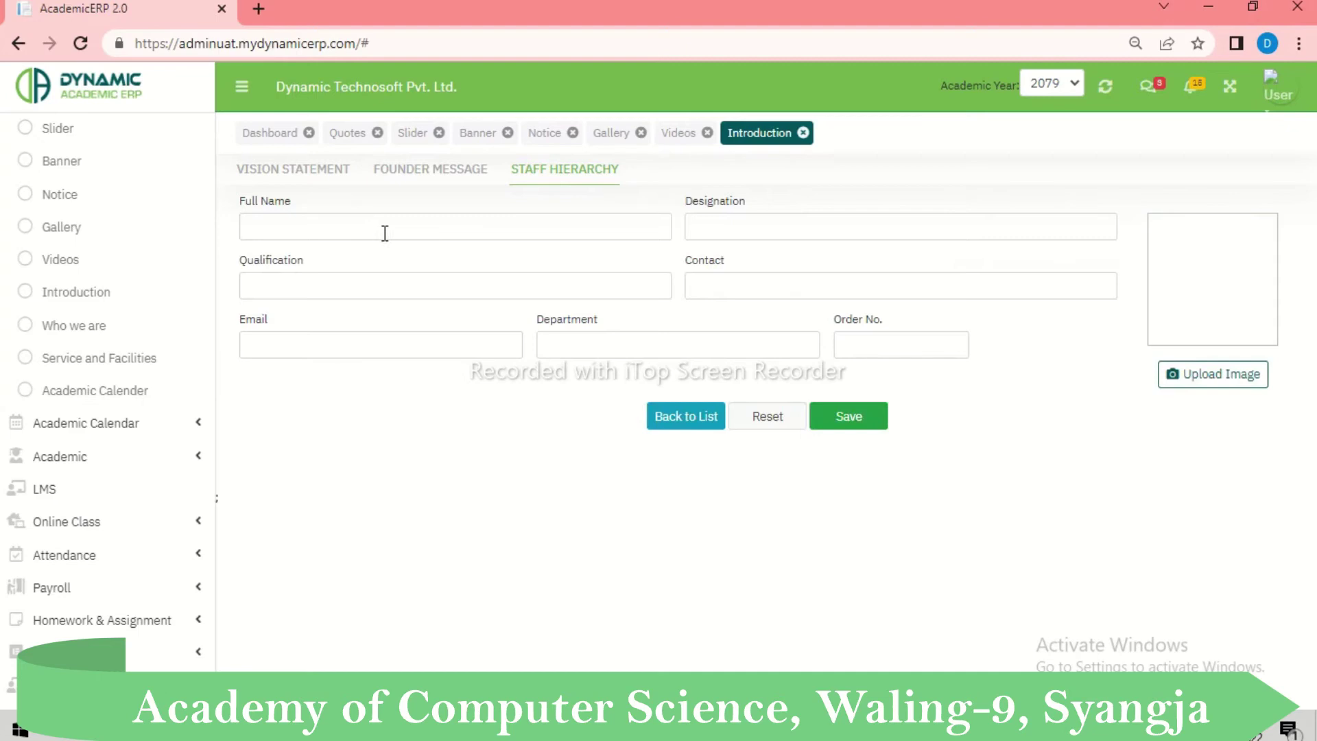
{"action": "left_click", "coordinate": [447, 232]}
{"action": "left_click", "coordinate": [711, 236]}
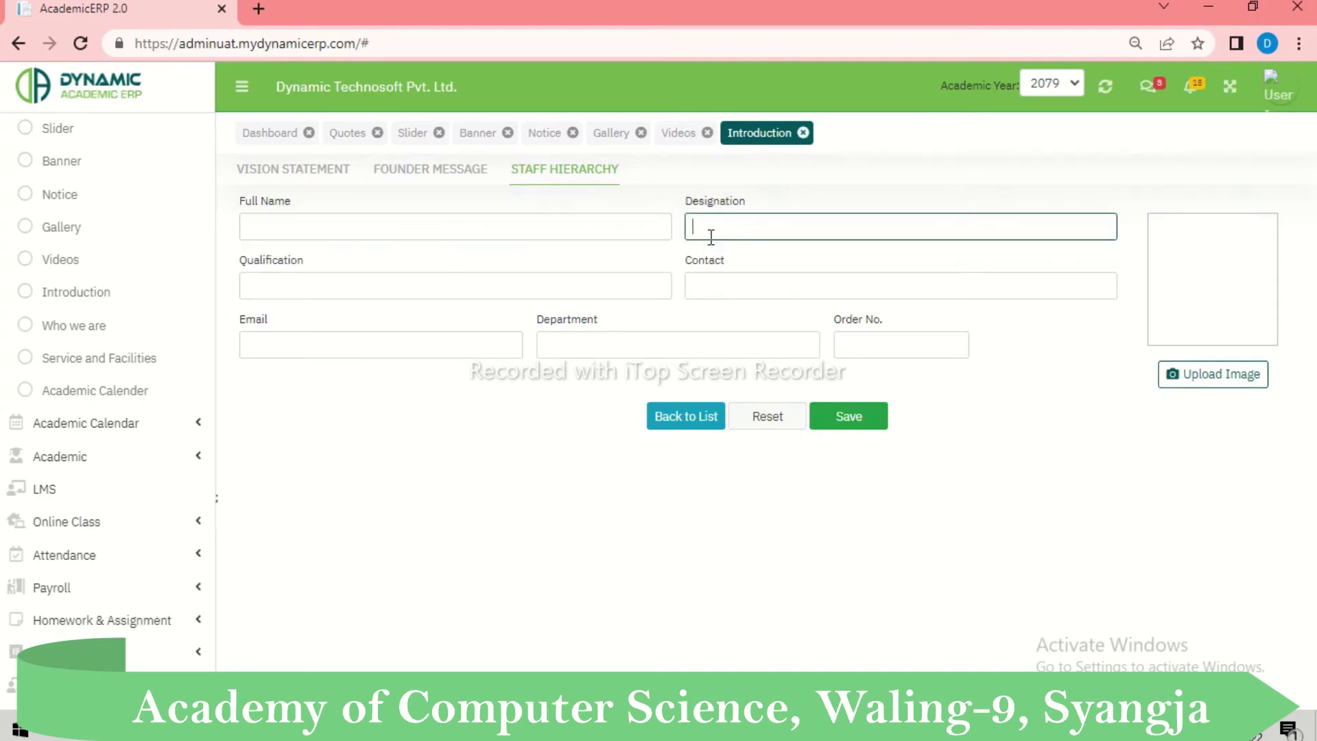
{"action": "left_click", "coordinate": [389, 293]}
{"action": "left_click", "coordinate": [739, 286]}
{"action": "left_click", "coordinate": [378, 352]}
{"action": "left_click", "coordinate": [585, 350]}
{"action": "left_click", "coordinate": [901, 350]}
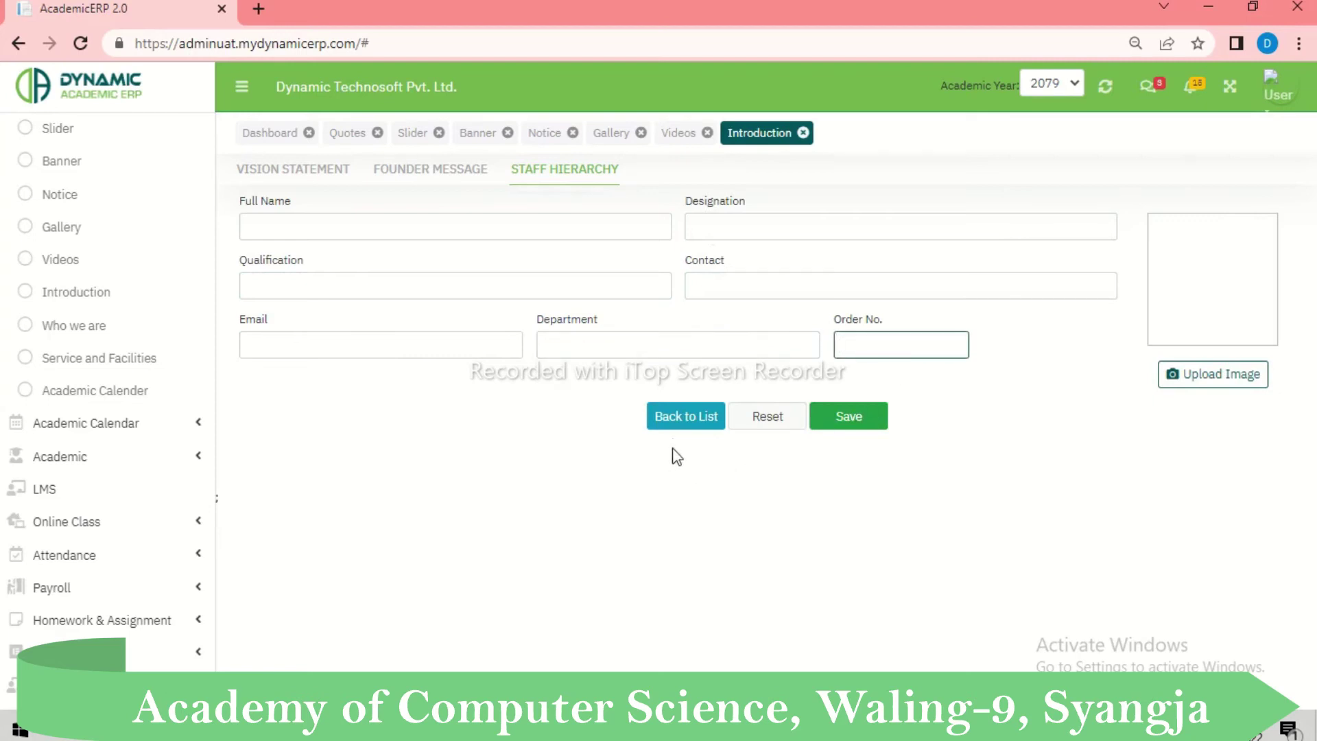
{"action": "left_click", "coordinate": [675, 421]}
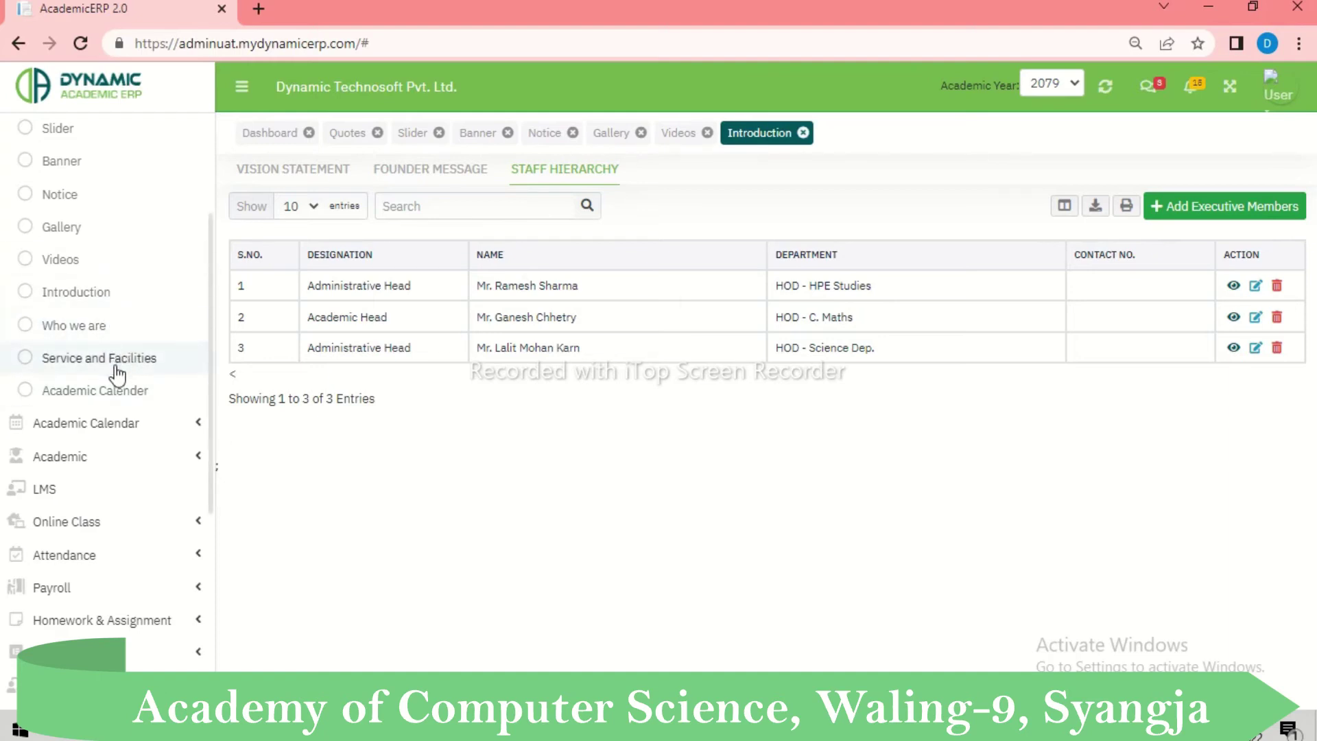
Step: Open the Who we are section and read through its About Us content and its logo and banner upload areas
{"action": "left_click", "coordinate": [113, 331]}
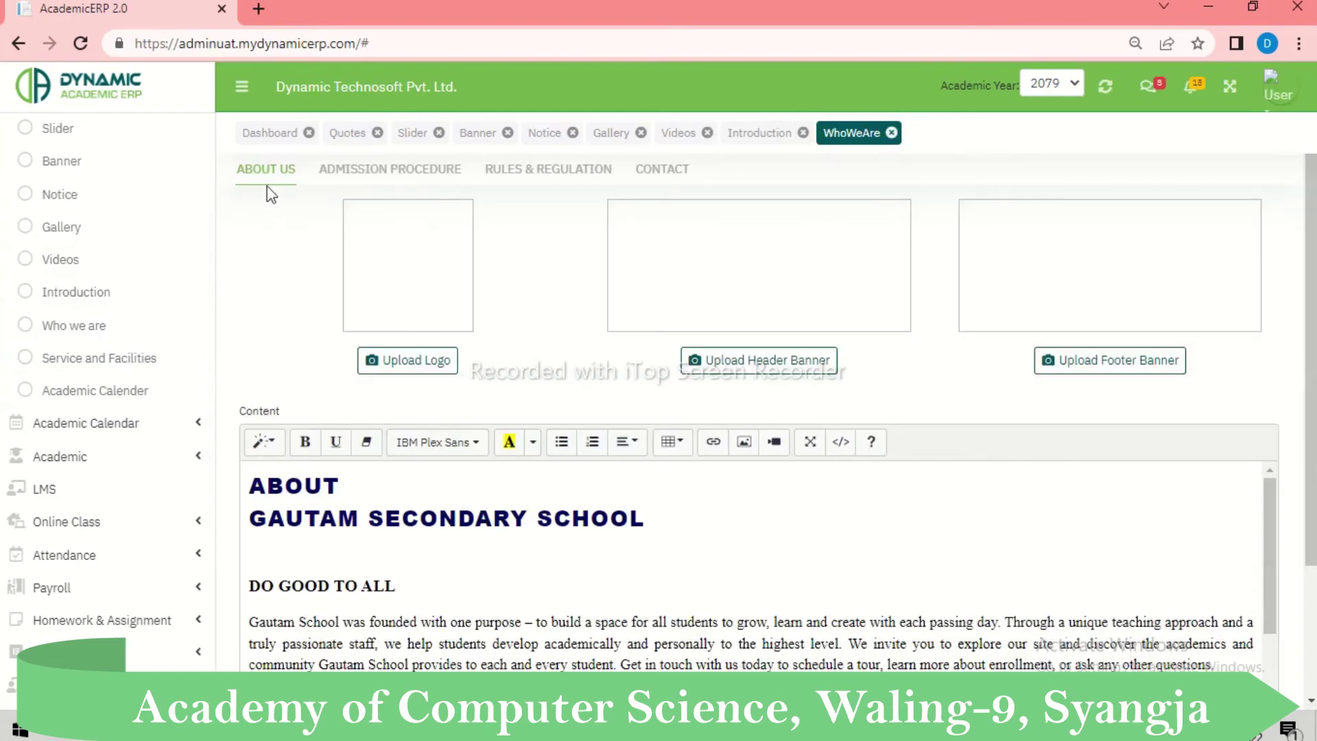
{"action": "scroll", "coordinate": [540, 414], "scroll_direction": "down", "scroll_amount": 5}
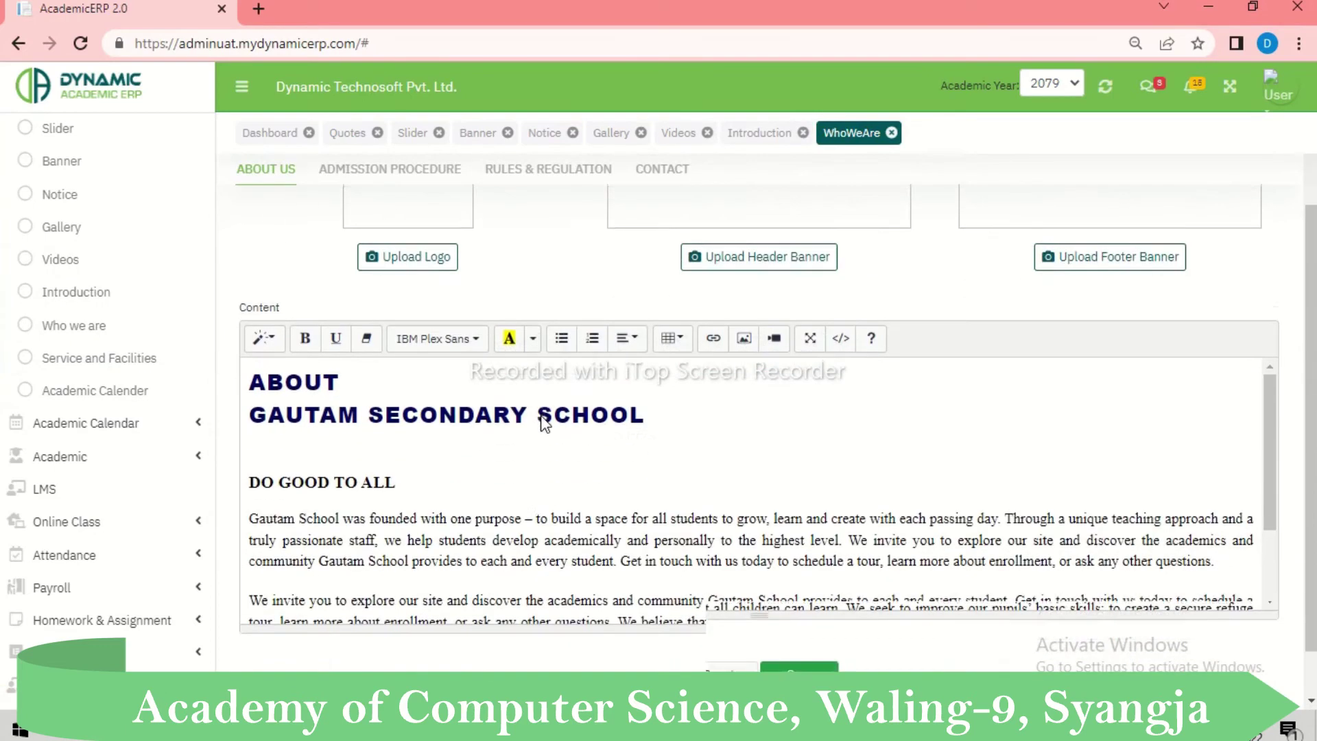
{"action": "scroll", "coordinate": [761, 384], "scroll_direction": "up", "scroll_amount": 5}
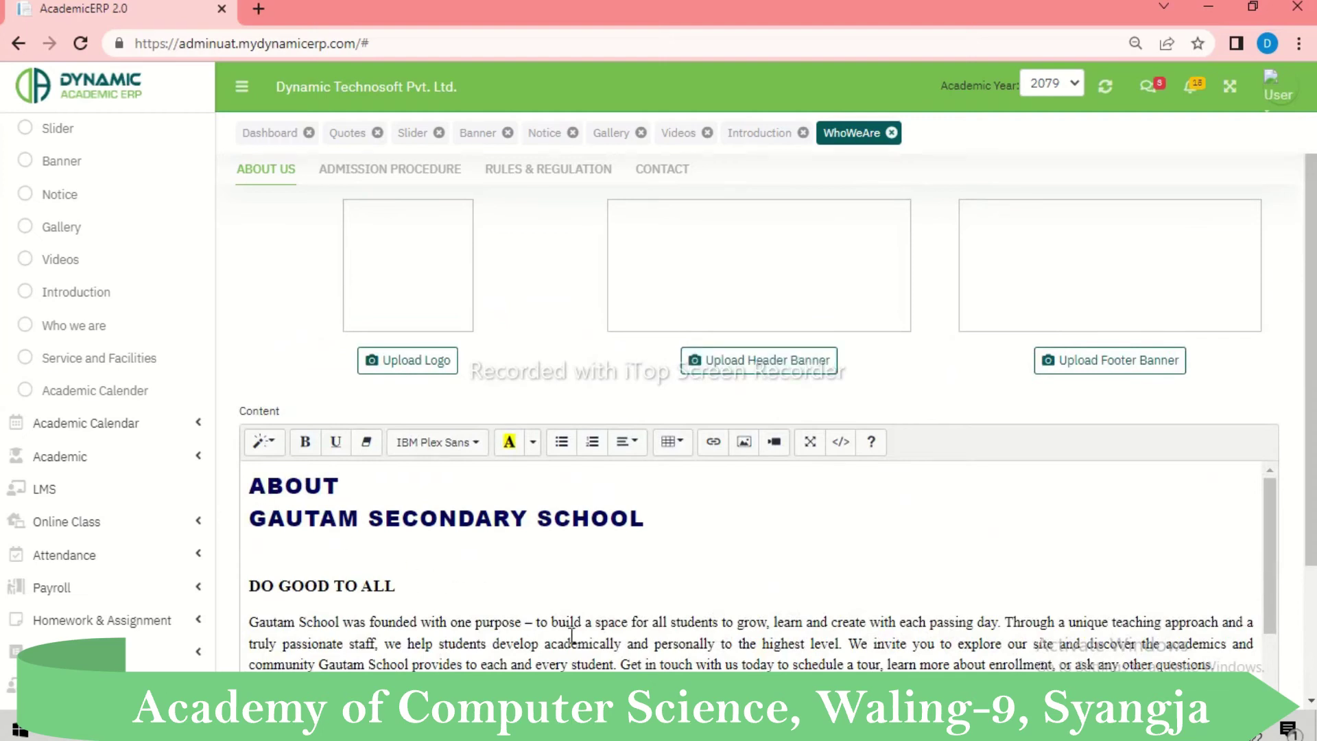
{"action": "scroll", "coordinate": [541, 547], "scroll_direction": "down", "scroll_amount": 3}
{"action": "scroll", "coordinate": [552, 538], "scroll_direction": "up", "scroll_amount": 3}
{"action": "scroll", "coordinate": [902, 503], "scroll_direction": "down", "scroll_amount": 3}
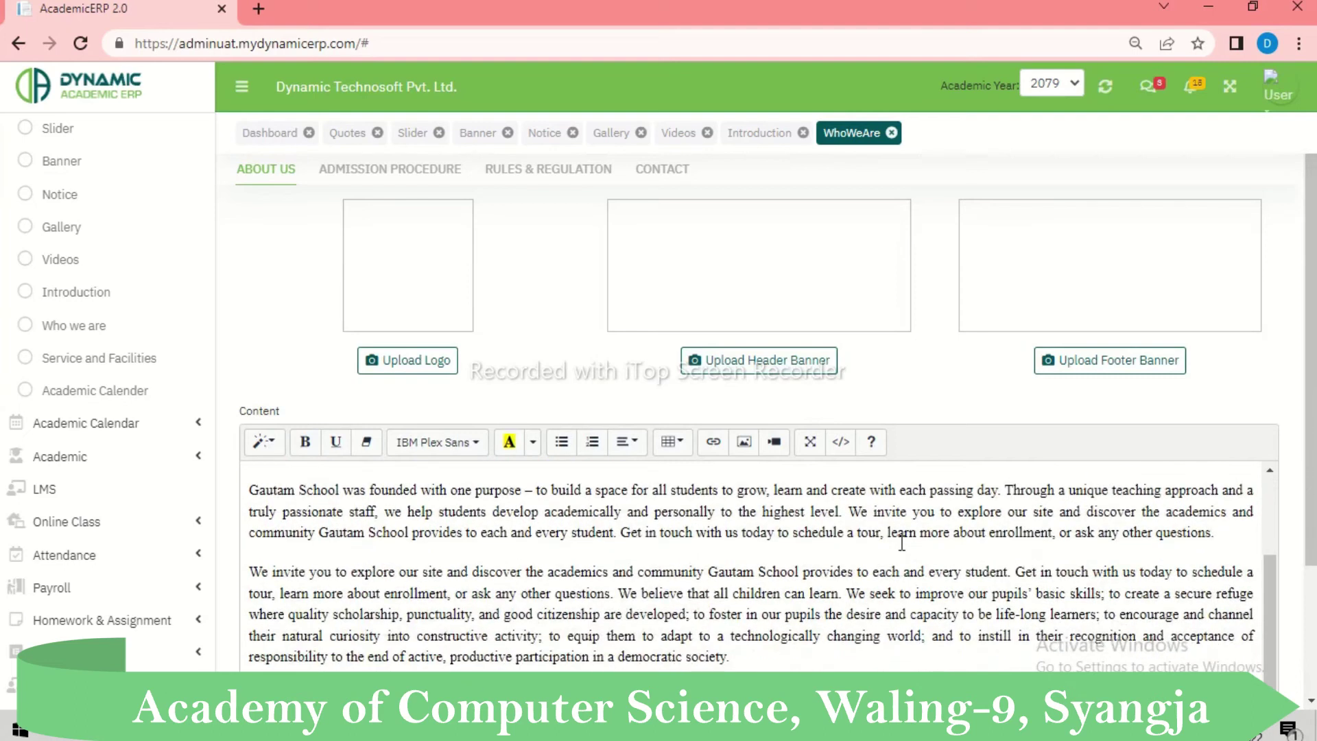
{"action": "scroll", "coordinate": [356, 426], "scroll_direction": "down", "scroll_amount": 3}
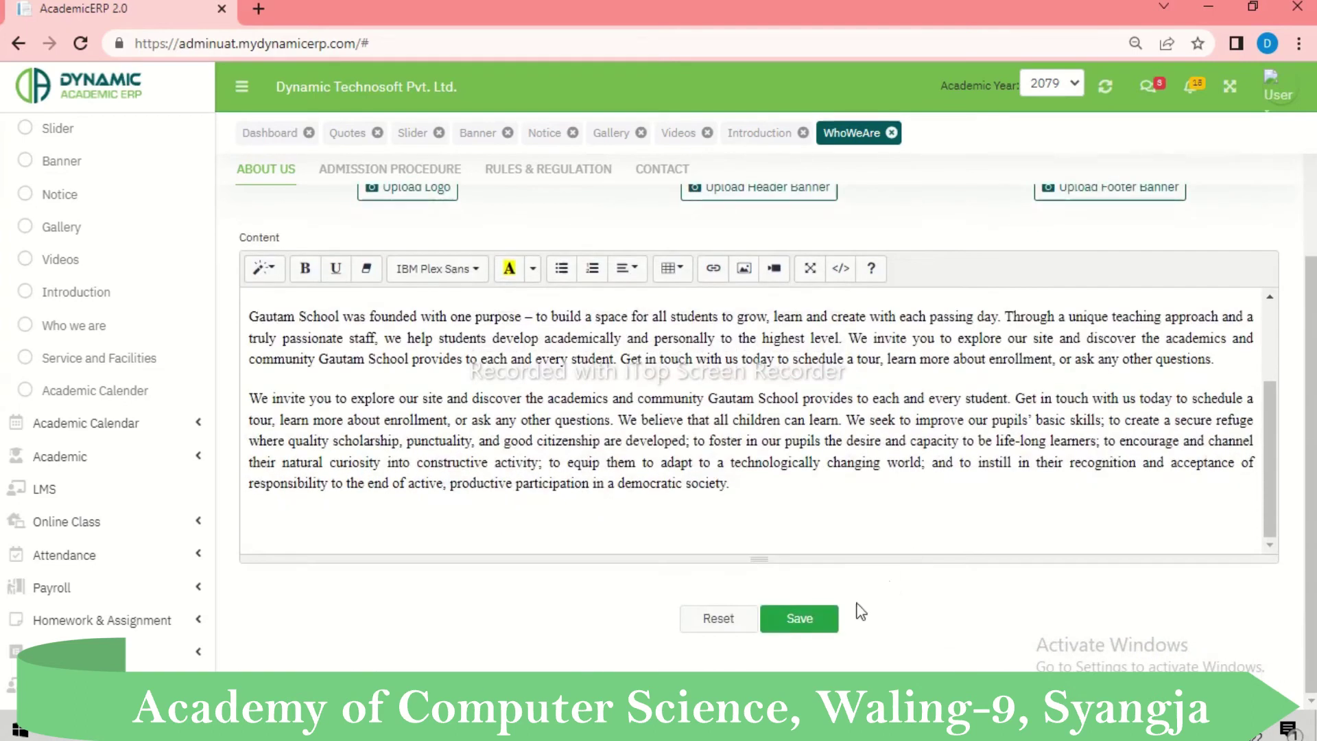
{"action": "scroll", "coordinate": [826, 592], "scroll_direction": "up", "scroll_amount": 3}
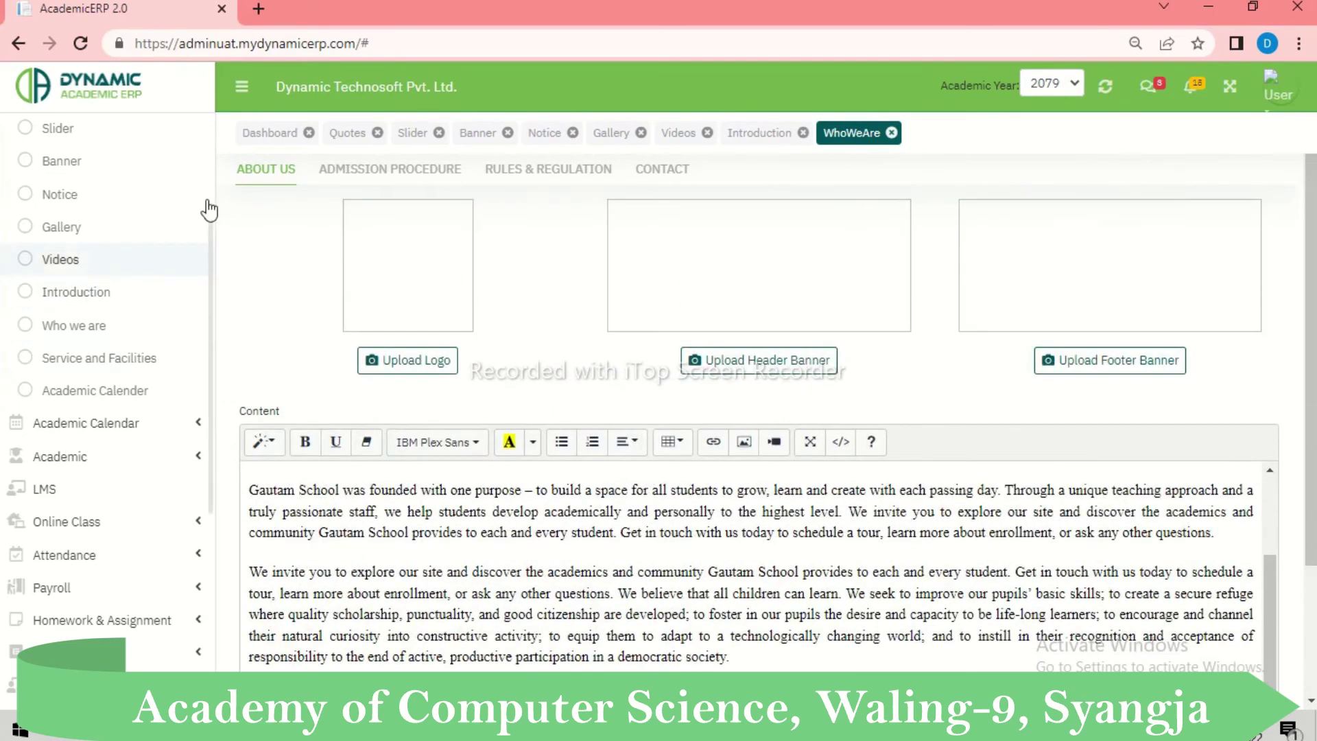
Step: Open a blank Admission Procedure form, look it over and return to the list without saving
{"action": "left_click", "coordinate": [394, 172]}
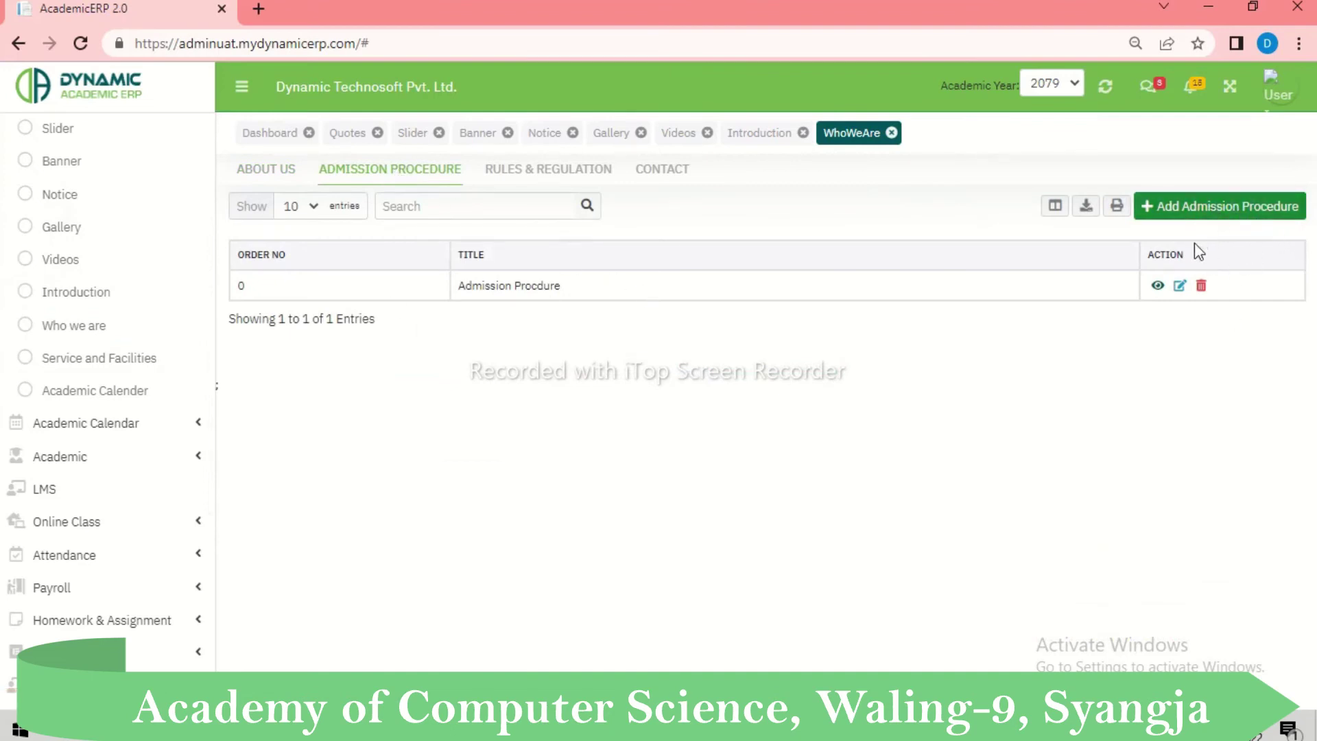
{"action": "left_click", "coordinate": [1218, 209]}
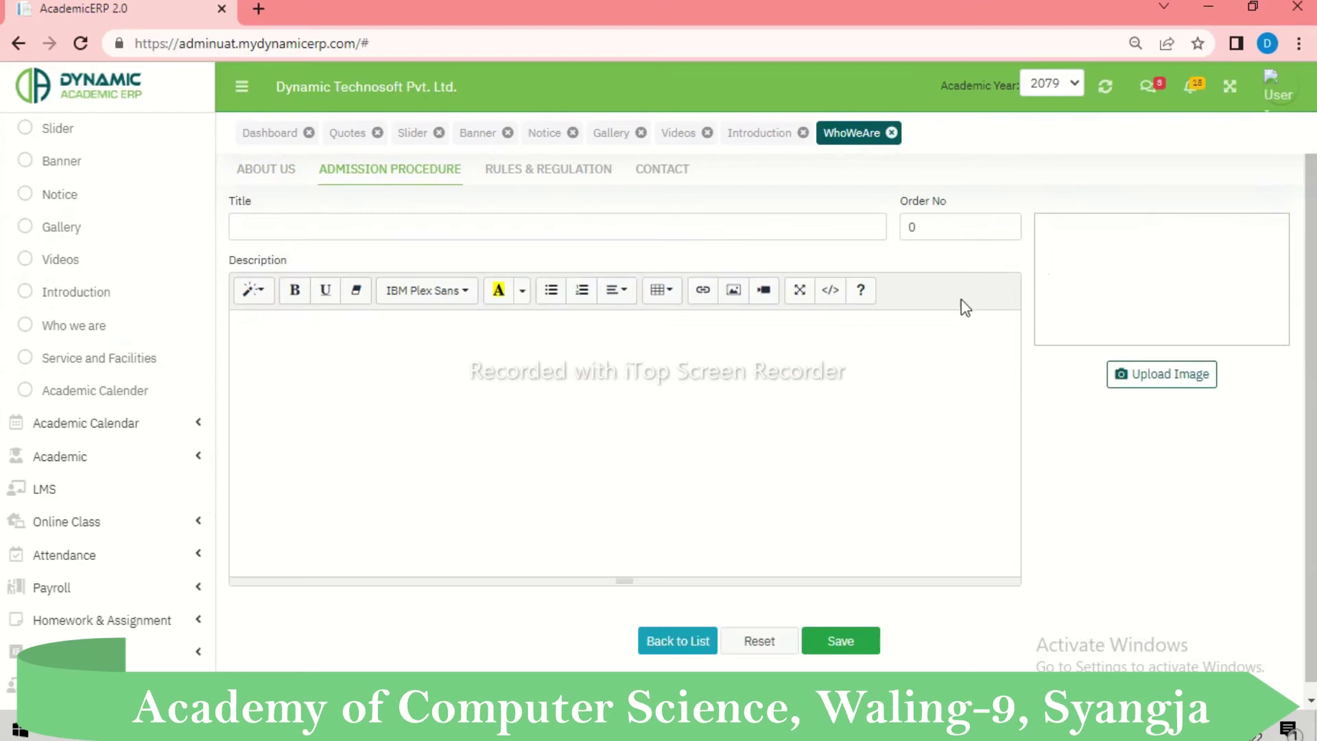
{"action": "left_click", "coordinate": [673, 640]}
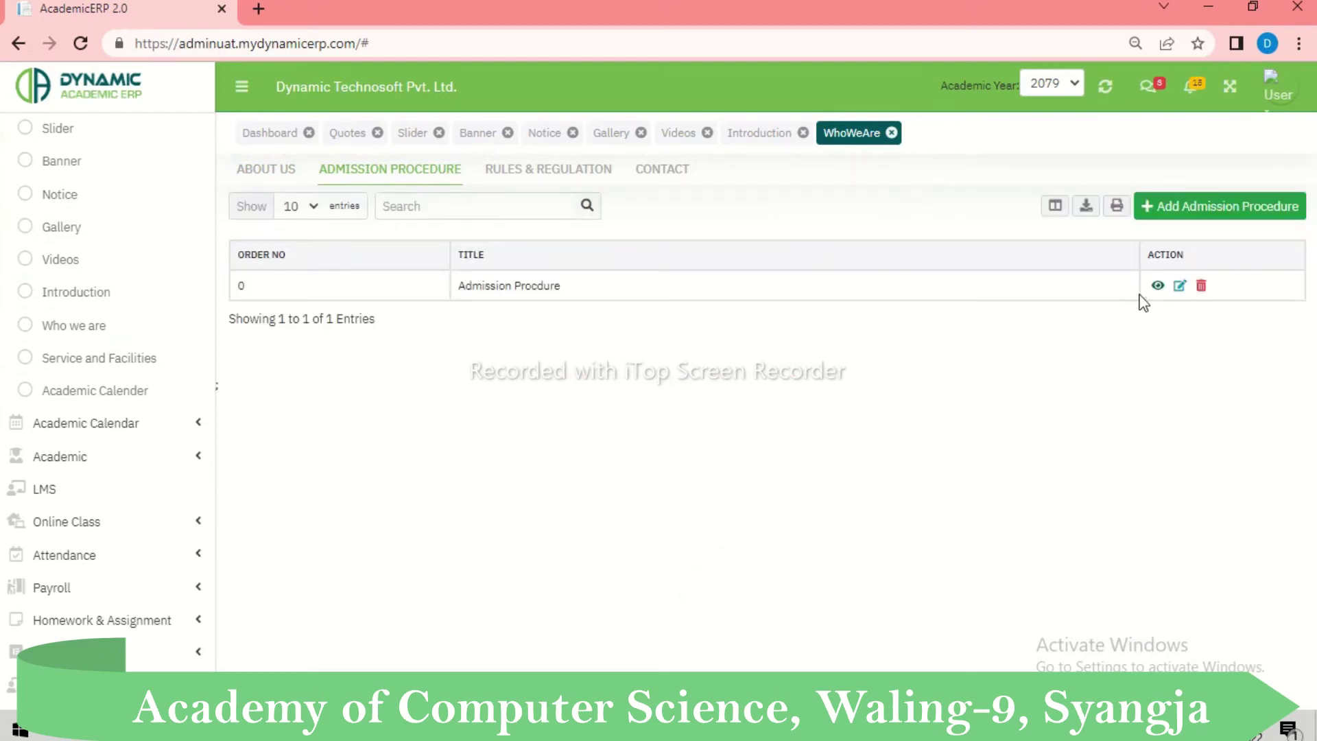
Step: Read through the existing admission procedure entry's edit form and return to the list without changes
{"action": "left_click", "coordinate": [1180, 287]}
{"action": "scroll", "coordinate": [479, 457], "scroll_direction": "down", "scroll_amount": 2}
{"action": "scroll", "coordinate": [484, 450], "scroll_direction": "up", "scroll_amount": 3}
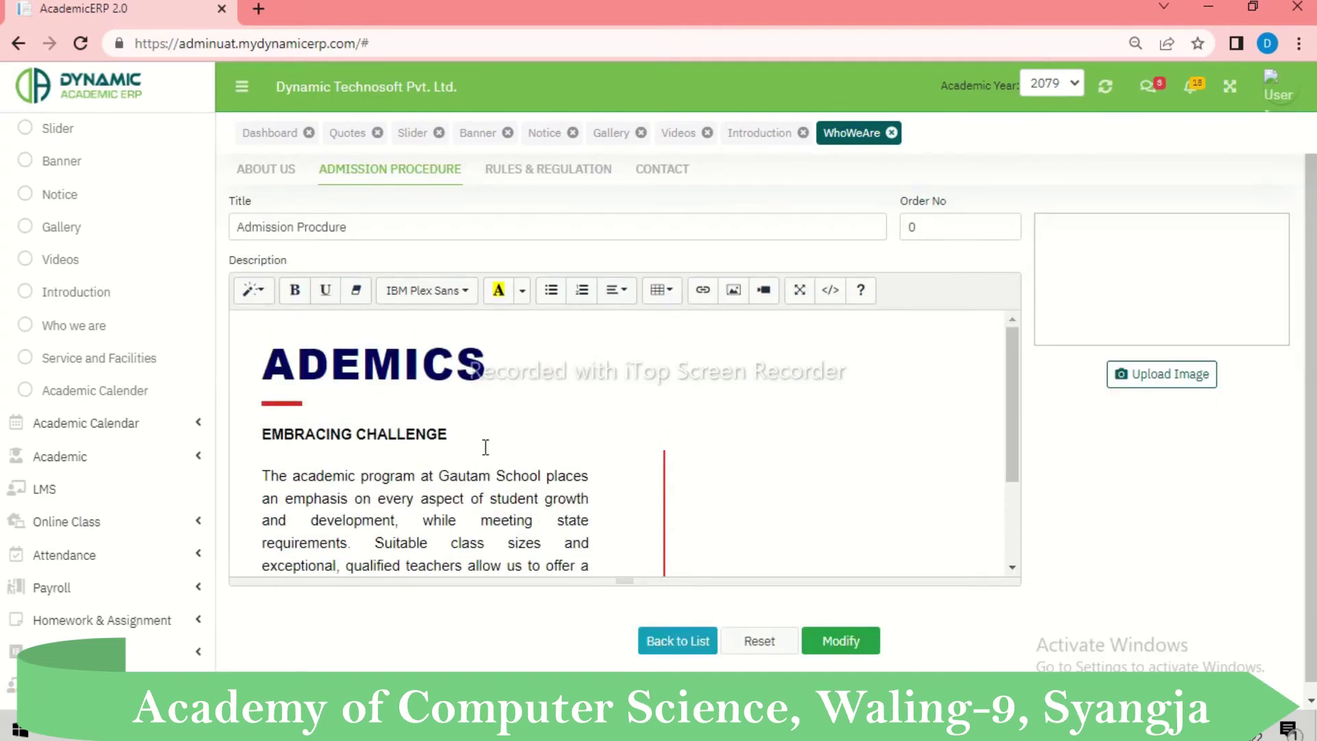
{"action": "left_click", "coordinate": [678, 641]}
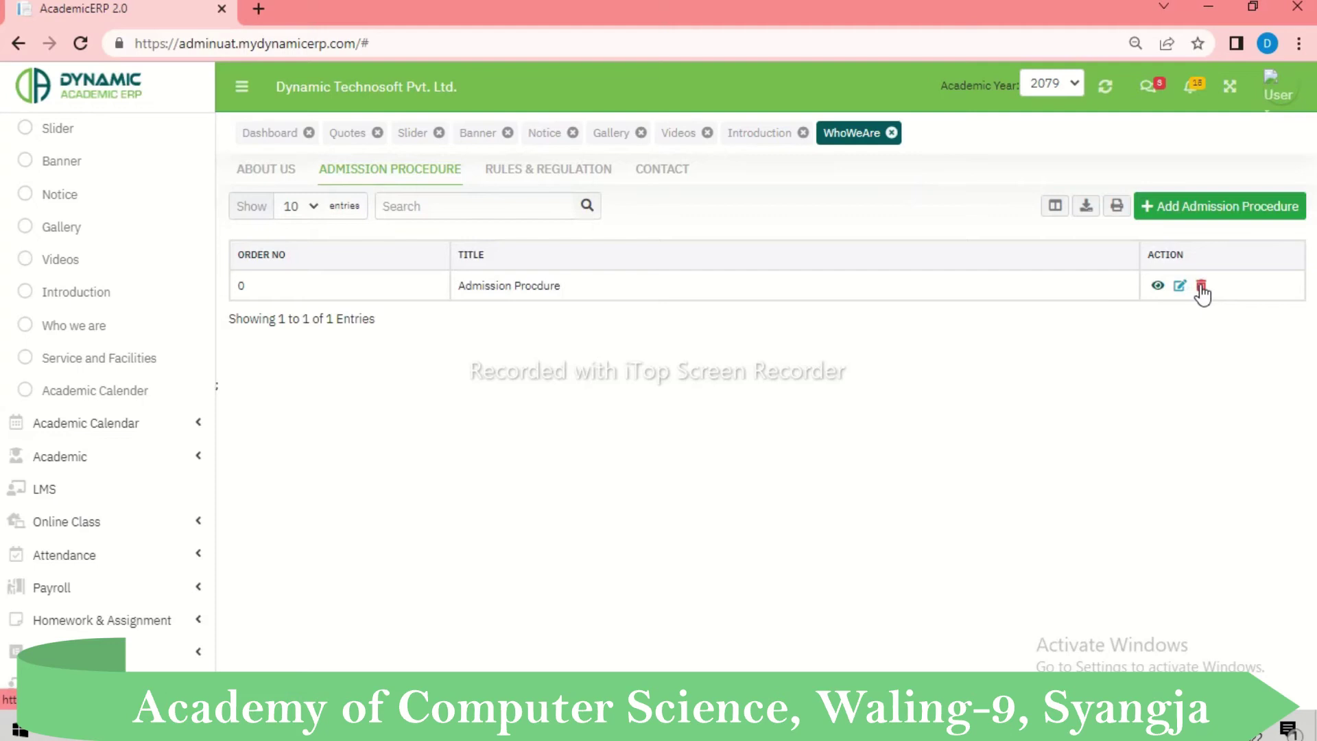
Step: Go back to the About Us content of the Who we are section and review it again from start to end
{"action": "left_click", "coordinate": [283, 180]}
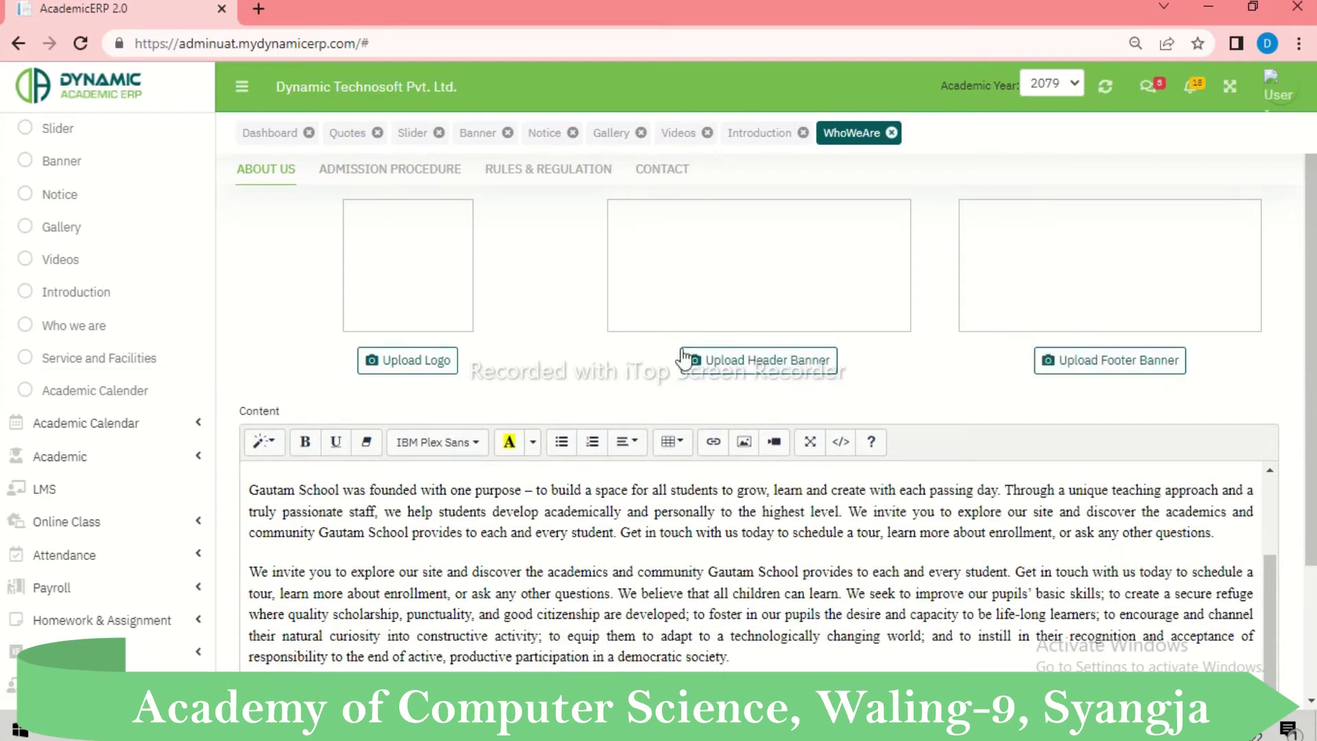
{"action": "scroll", "coordinate": [484, 376], "scroll_direction": "down", "scroll_amount": 3}
{"action": "scroll", "coordinate": [483, 376], "scroll_direction": "up", "scroll_amount": 3}
{"action": "scroll", "coordinate": [687, 569], "scroll_direction": "down", "scroll_amount": 3}
{"action": "scroll", "coordinate": [752, 652], "scroll_direction": "up", "scroll_amount": 5}
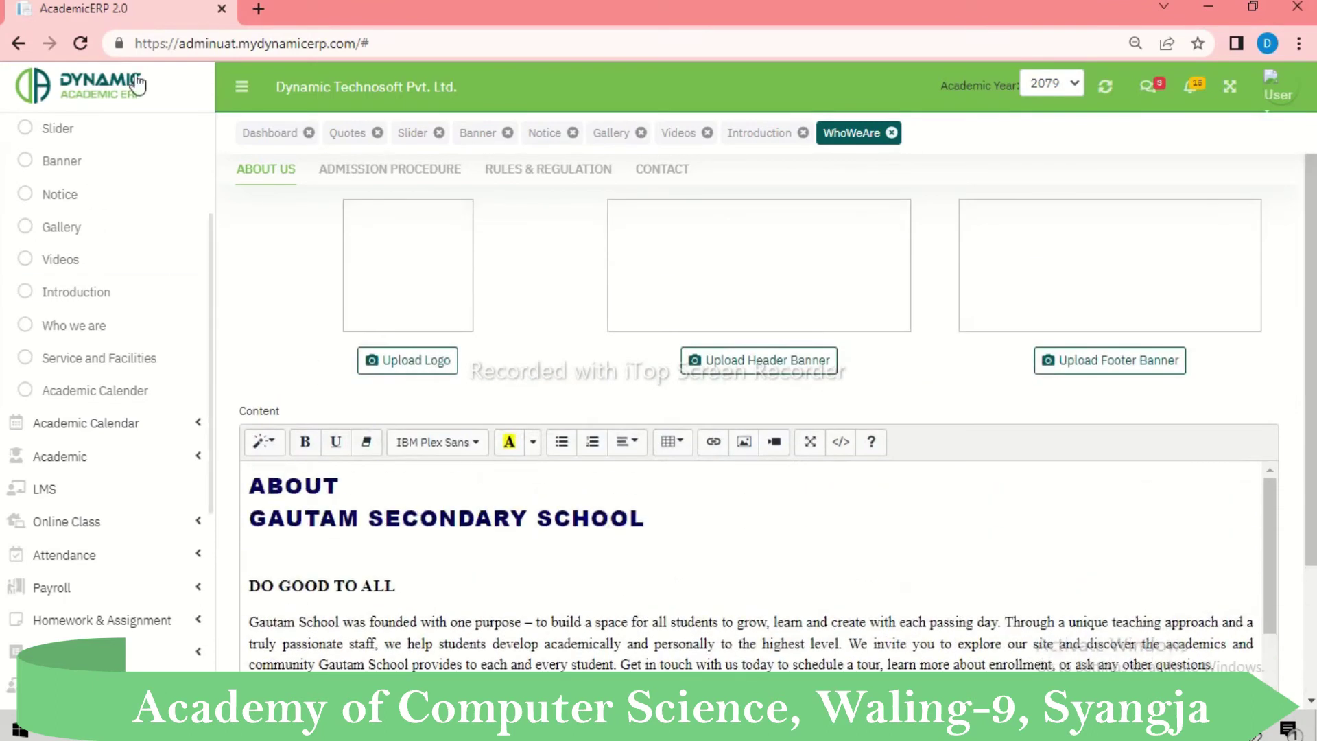
Step: Open a blank Rules & Regulation form and look over its Title, Order No and Description fields
{"action": "left_click", "coordinate": [567, 172]}
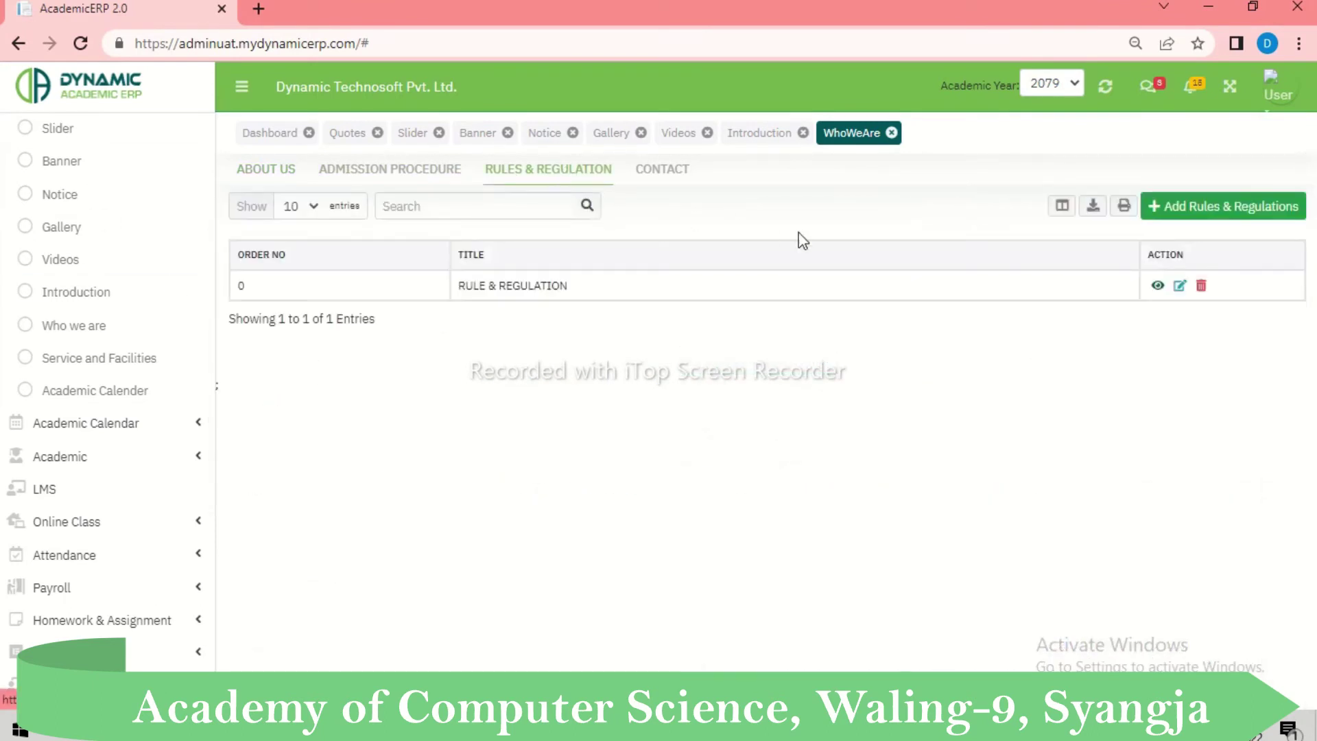
{"action": "left_click", "coordinate": [1229, 218]}
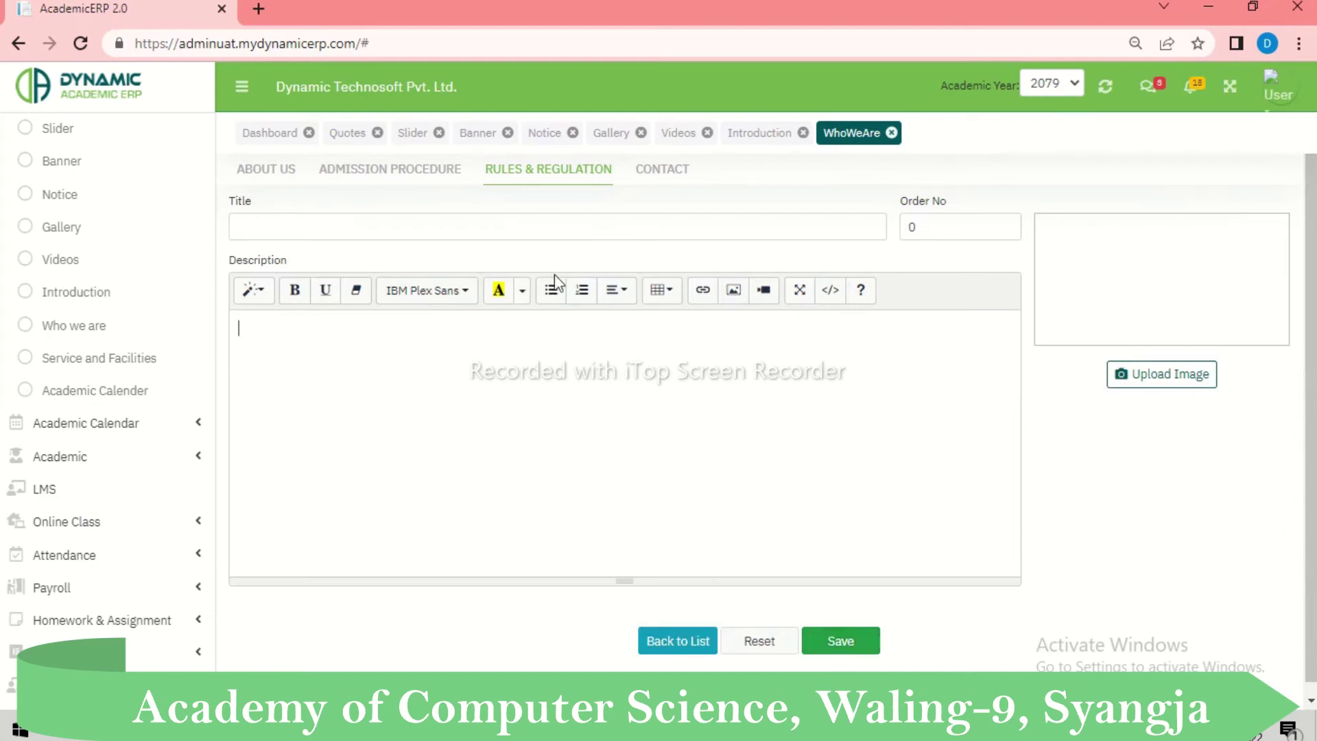
Step: Examine the school's contact information and location map in the Who we are section
{"action": "left_click", "coordinate": [662, 173]}
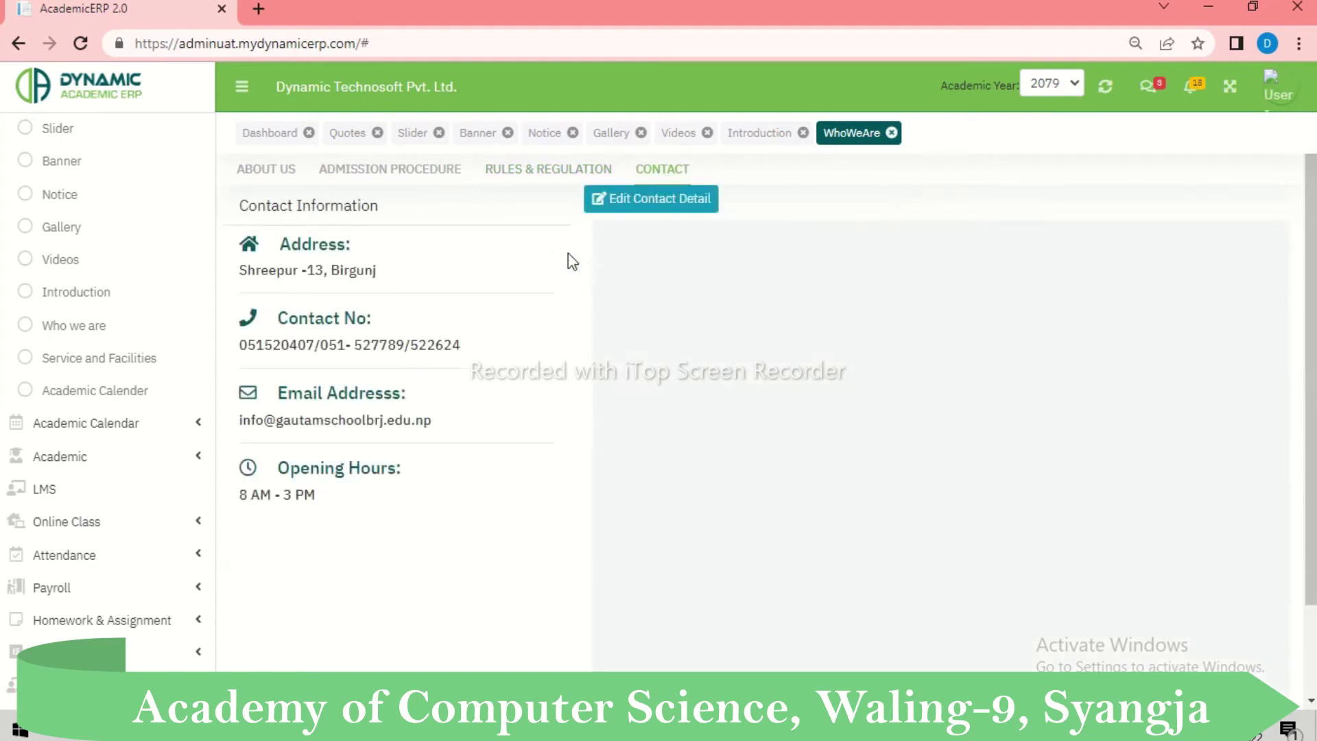
{"action": "scroll", "coordinate": [738, 378], "scroll_direction": "down", "scroll_amount": 1}
{"action": "scroll", "coordinate": [737, 378], "scroll_direction": "up", "scroll_amount": 1}
{"action": "scroll", "coordinate": [737, 378], "scroll_direction": "down", "scroll_amount": 1}
{"action": "scroll", "coordinate": [736, 379], "scroll_direction": "up", "scroll_amount": 1}
{"action": "scroll", "coordinate": [736, 378], "scroll_direction": "down", "scroll_amount": 1}
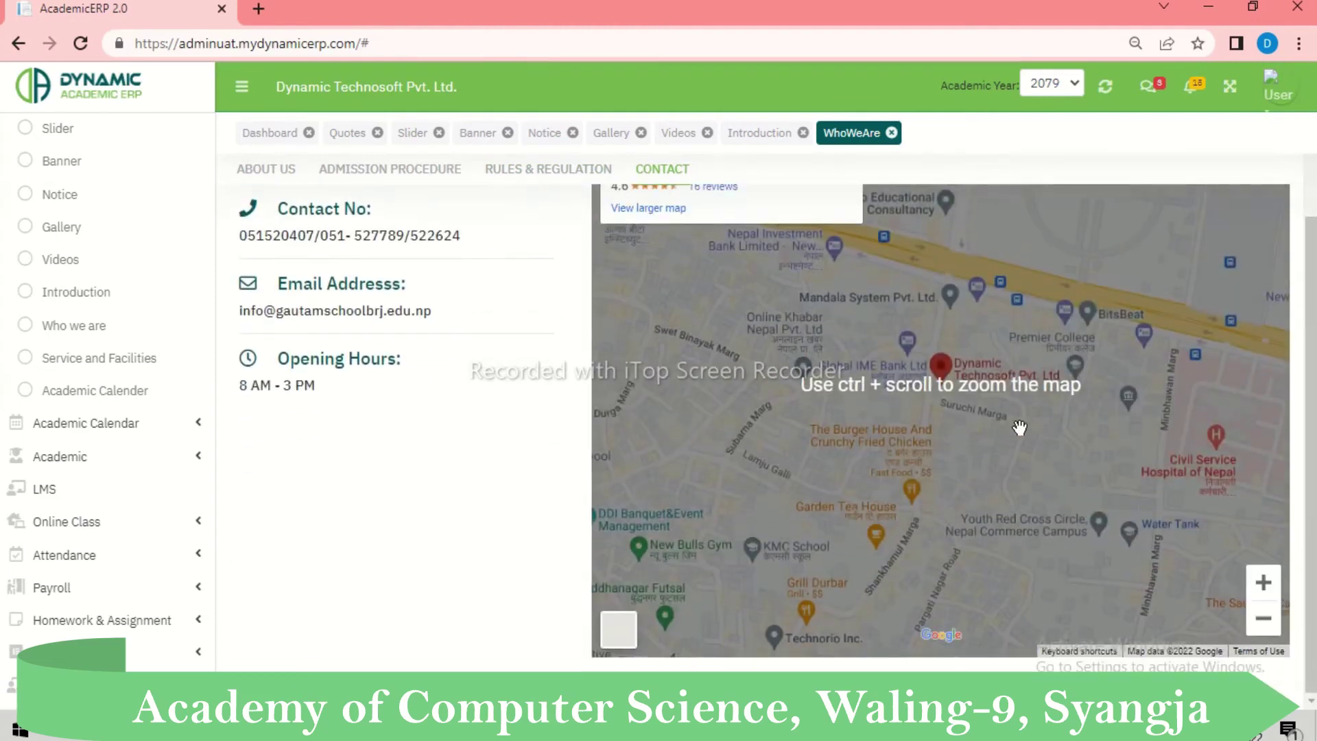
{"action": "scroll", "coordinate": [480, 249], "scroll_direction": "up", "scroll_amount": 2}
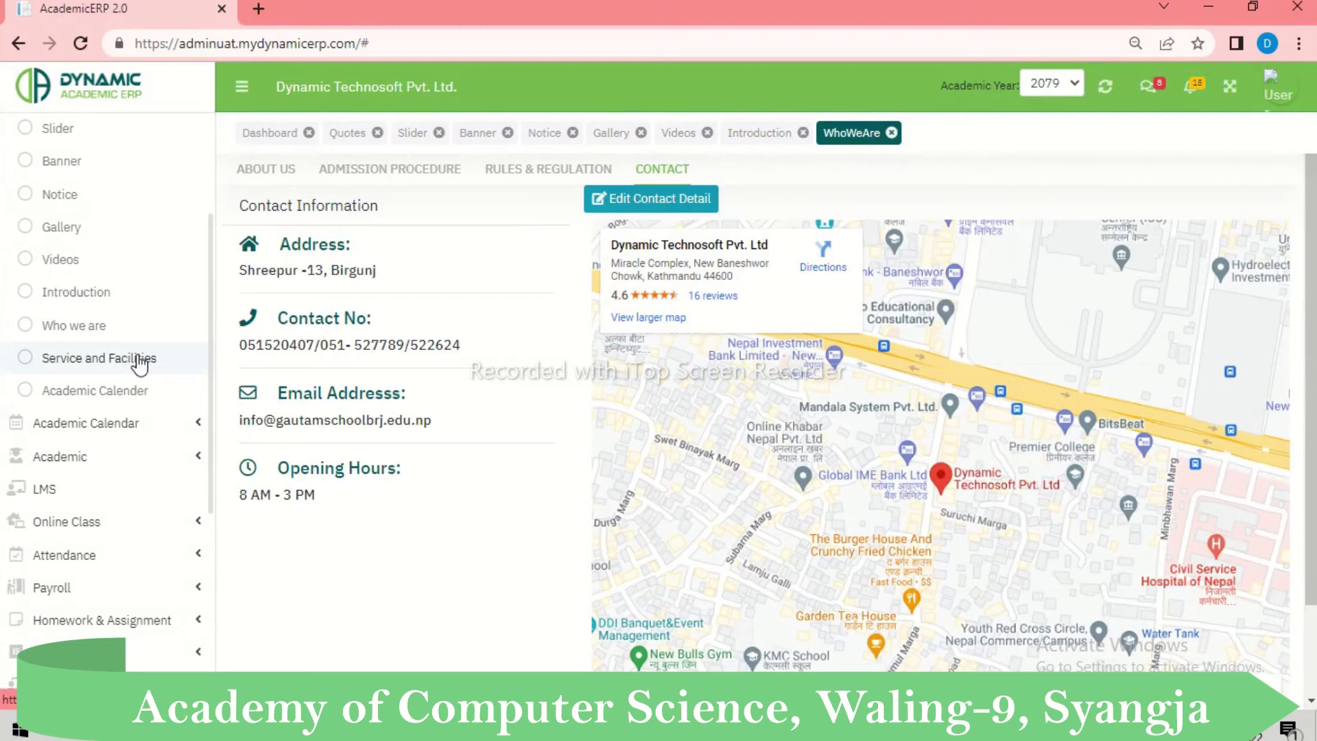
Step: Open the Service and Facilities section and look over its blank Services & Facilities form from start to end
{"action": "left_click", "coordinate": [130, 357]}
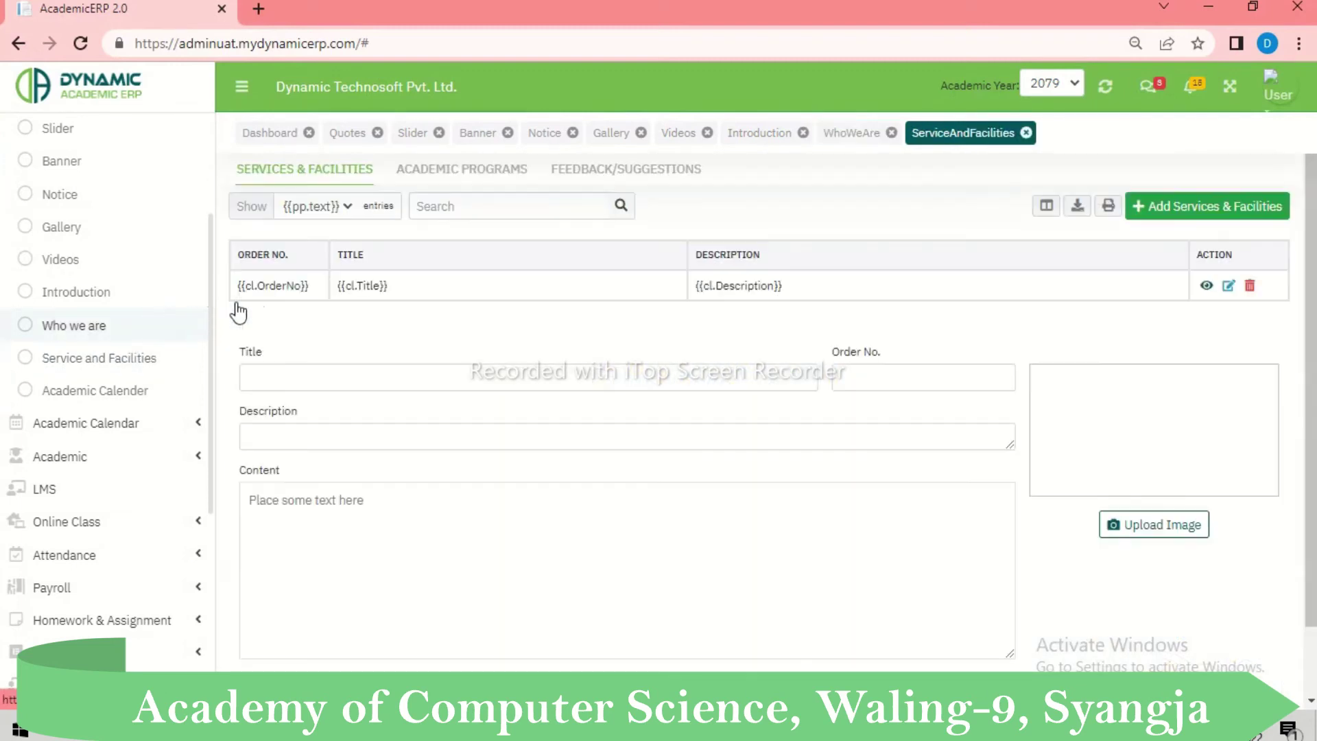
{"action": "left_click", "coordinate": [297, 184]}
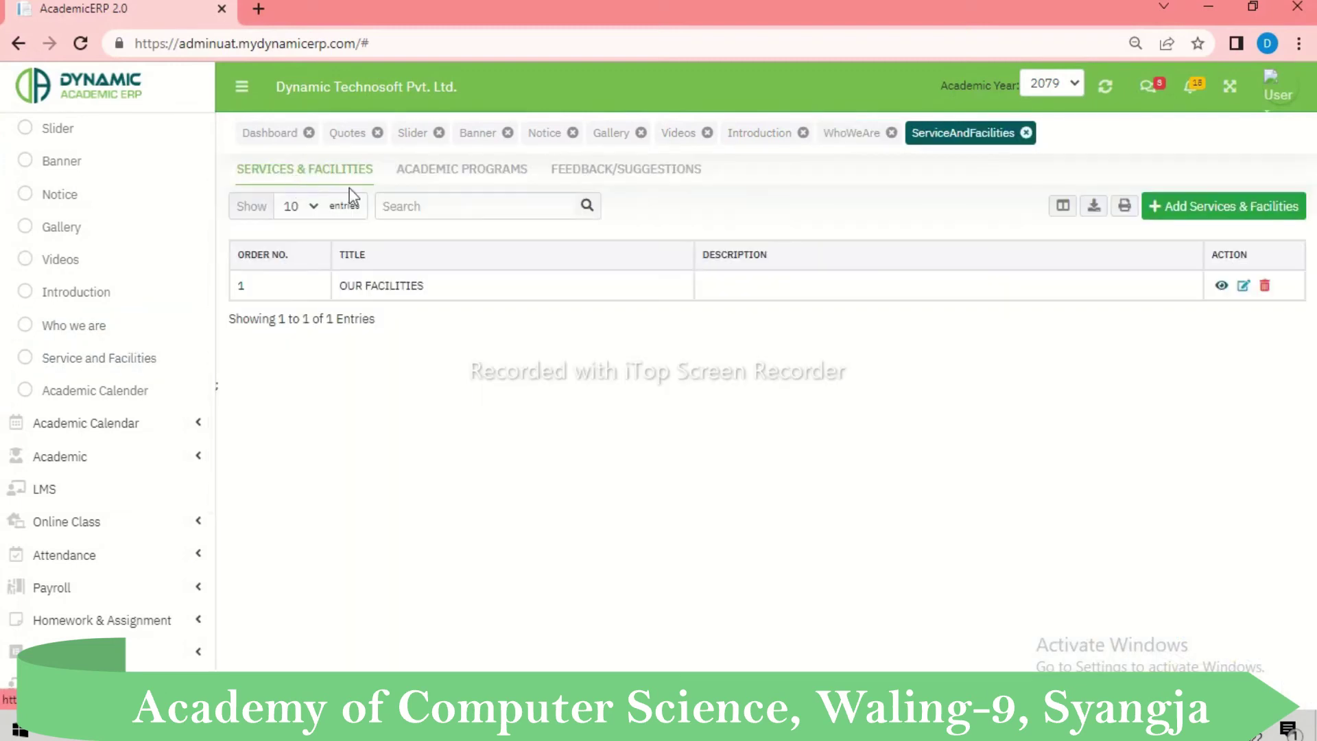
{"action": "left_click", "coordinate": [1205, 217]}
{"action": "scroll", "coordinate": [626, 460], "scroll_direction": "down", "scroll_amount": 1}
{"action": "scroll", "coordinate": [545, 414], "scroll_direction": "up", "scroll_amount": 1}
{"action": "scroll", "coordinate": [635, 462], "scroll_direction": "down", "scroll_amount": 1}
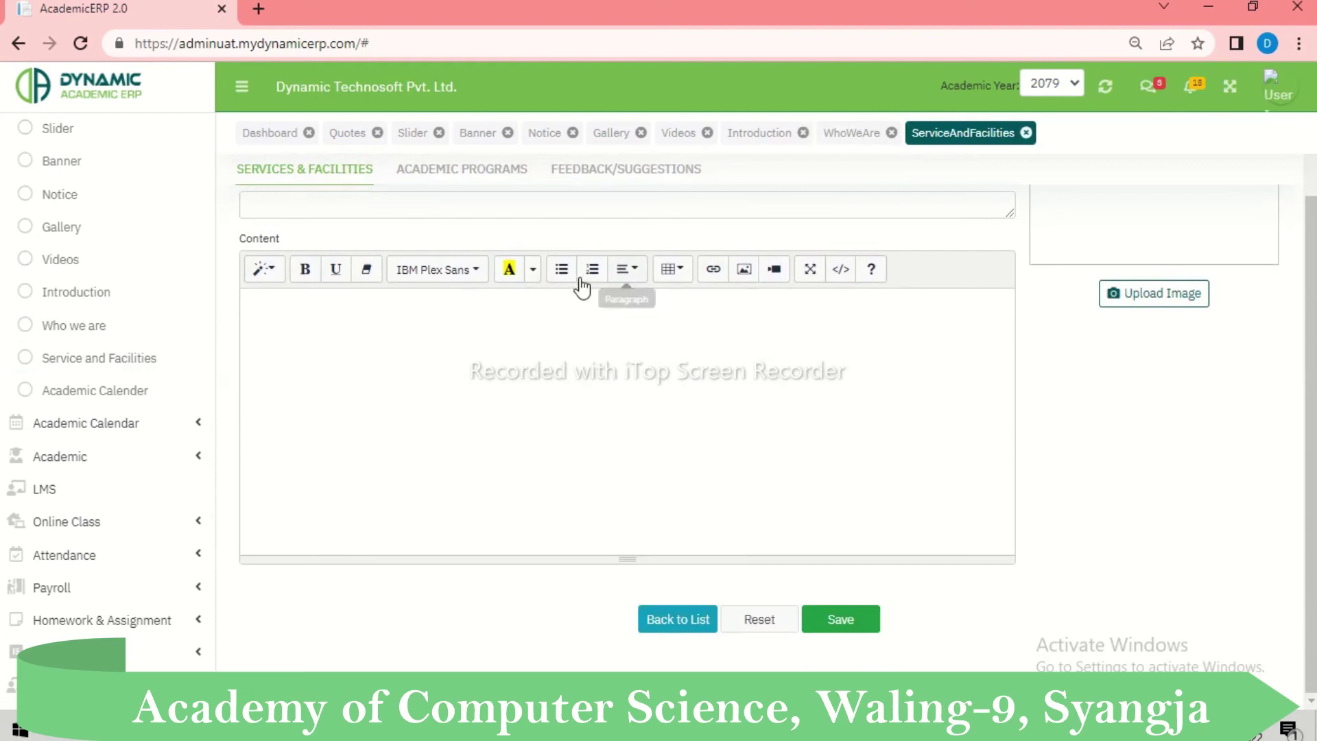
Step: Look over a blank Academic Programs form and the list of submitted feedback and suggestions
{"action": "left_click", "coordinate": [456, 180]}
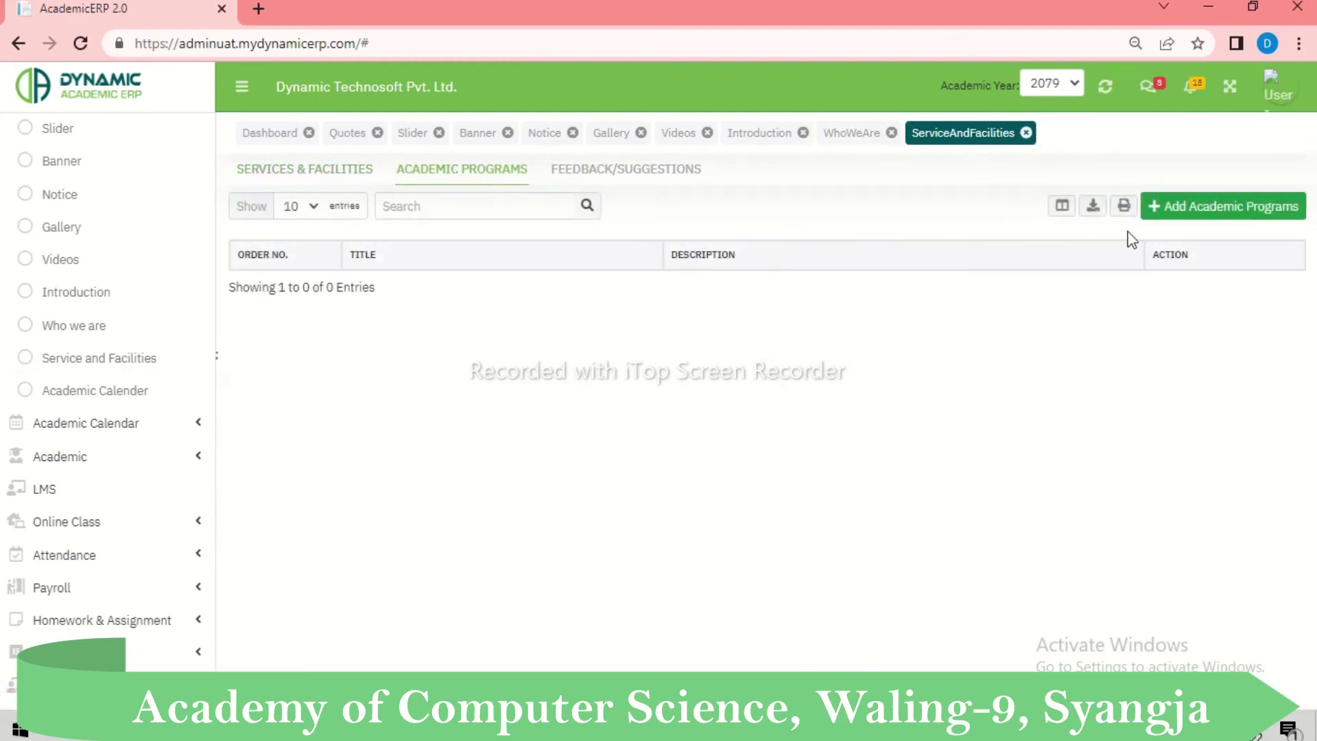
{"action": "left_click", "coordinate": [1243, 214]}
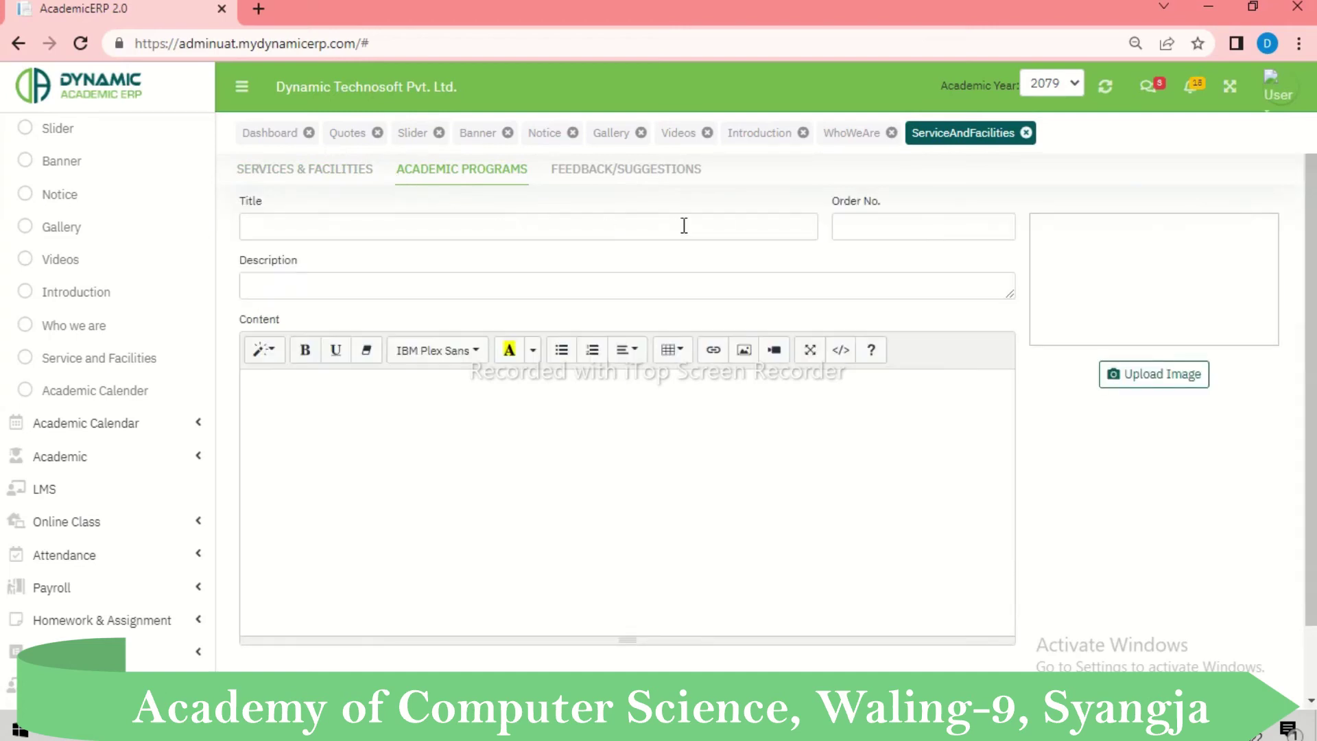
{"action": "left_click", "coordinate": [625, 177]}
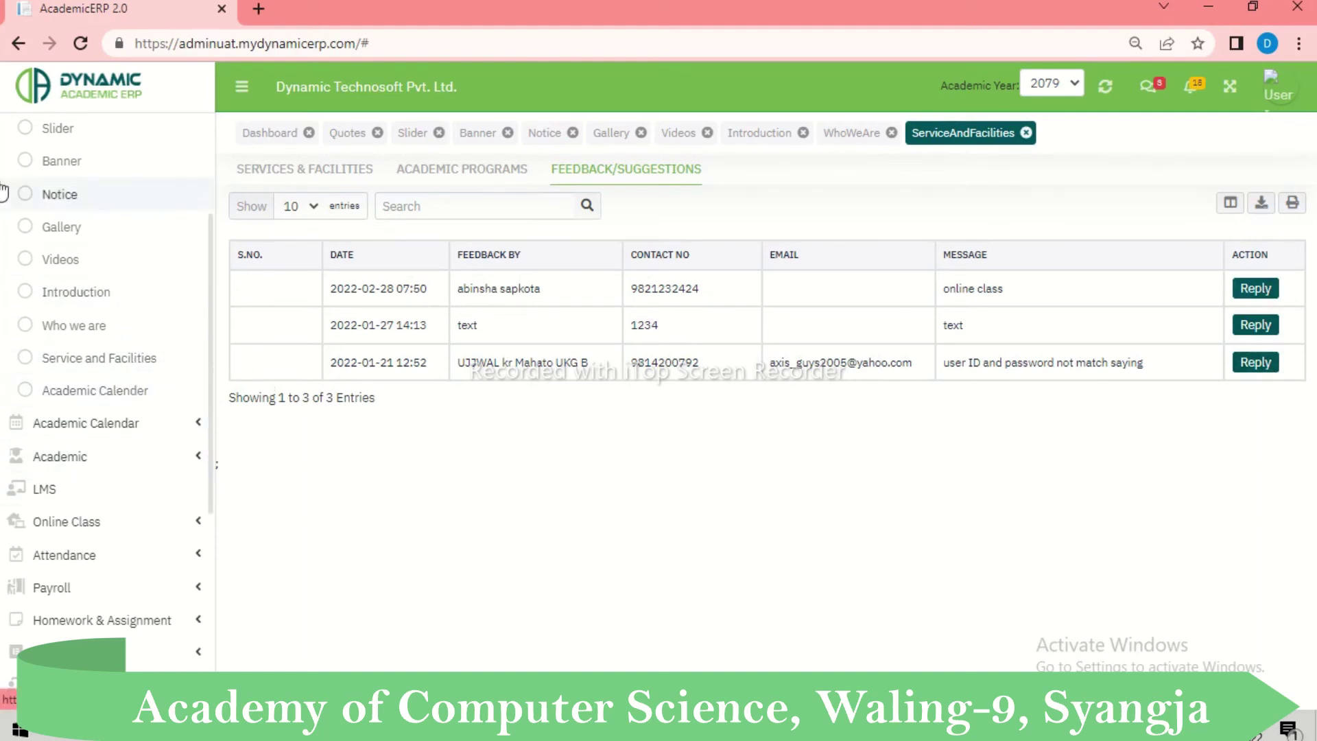
Step: Open the Academic Calendar module's EventType list and look over the defined event types
{"action": "scroll", "coordinate": [199, 343], "scroll_direction": "down", "scroll_amount": 2}
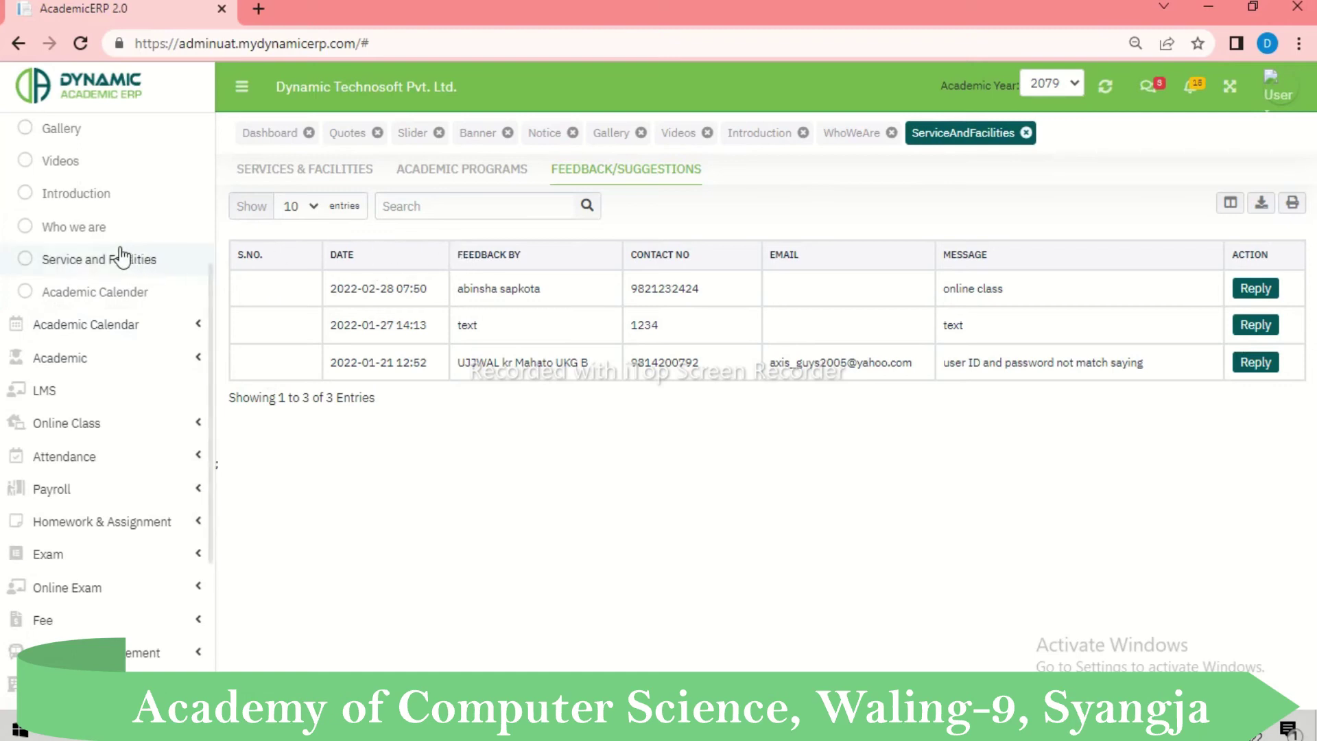
{"action": "left_click", "coordinate": [74, 328]}
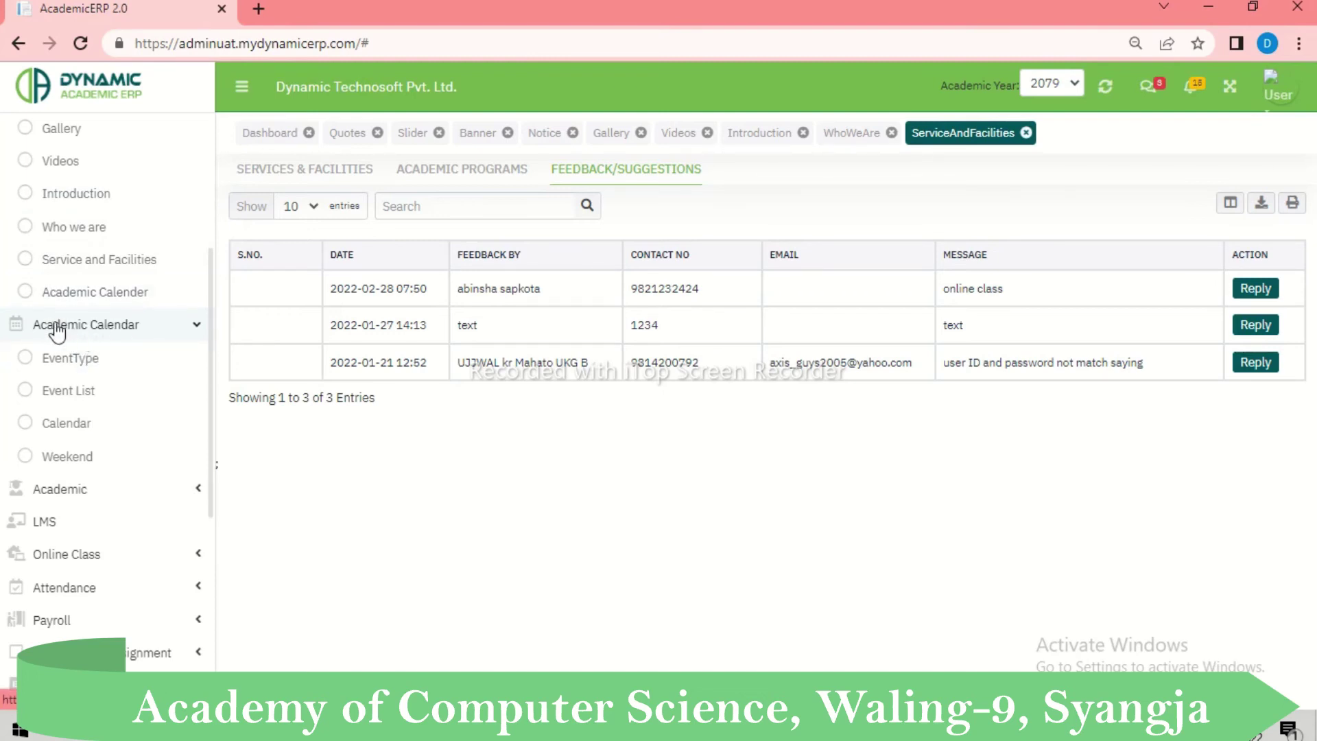
{"action": "left_click", "coordinate": [101, 328]}
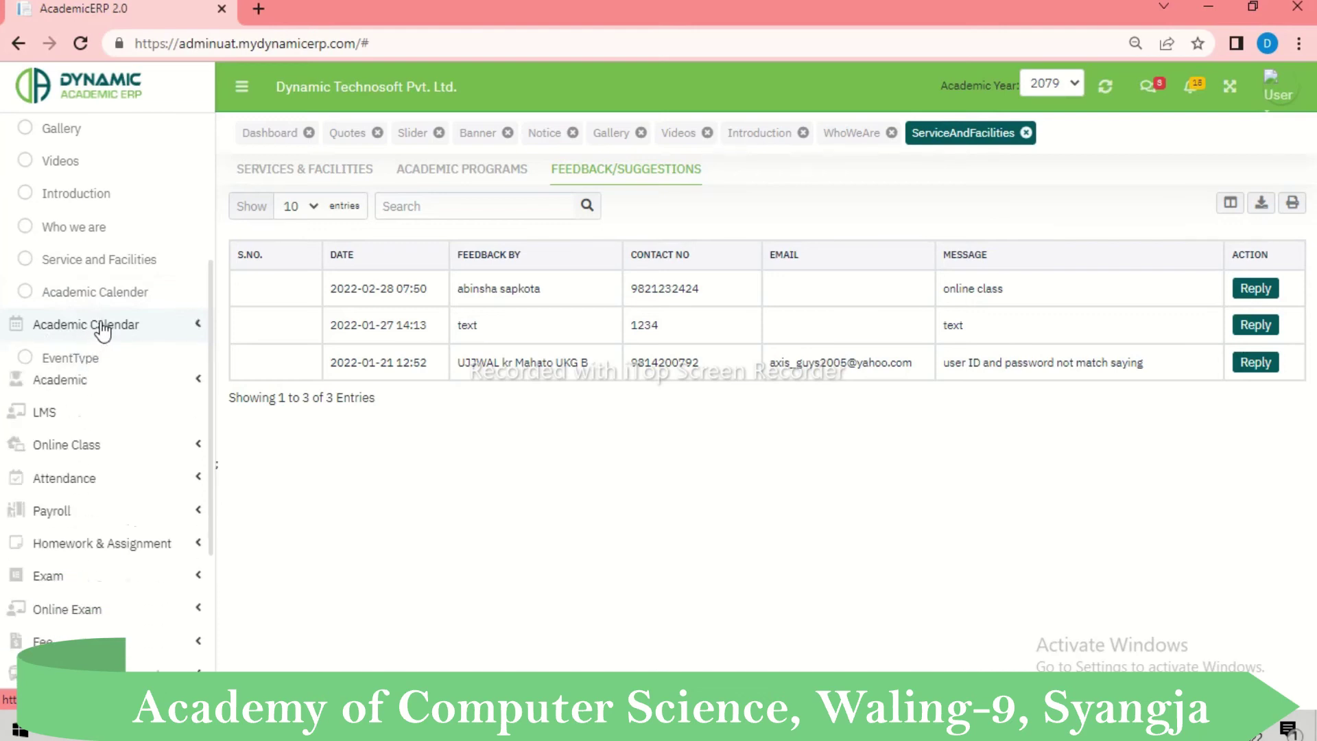
{"action": "left_click", "coordinate": [101, 328]}
{"action": "left_click", "coordinate": [83, 359]}
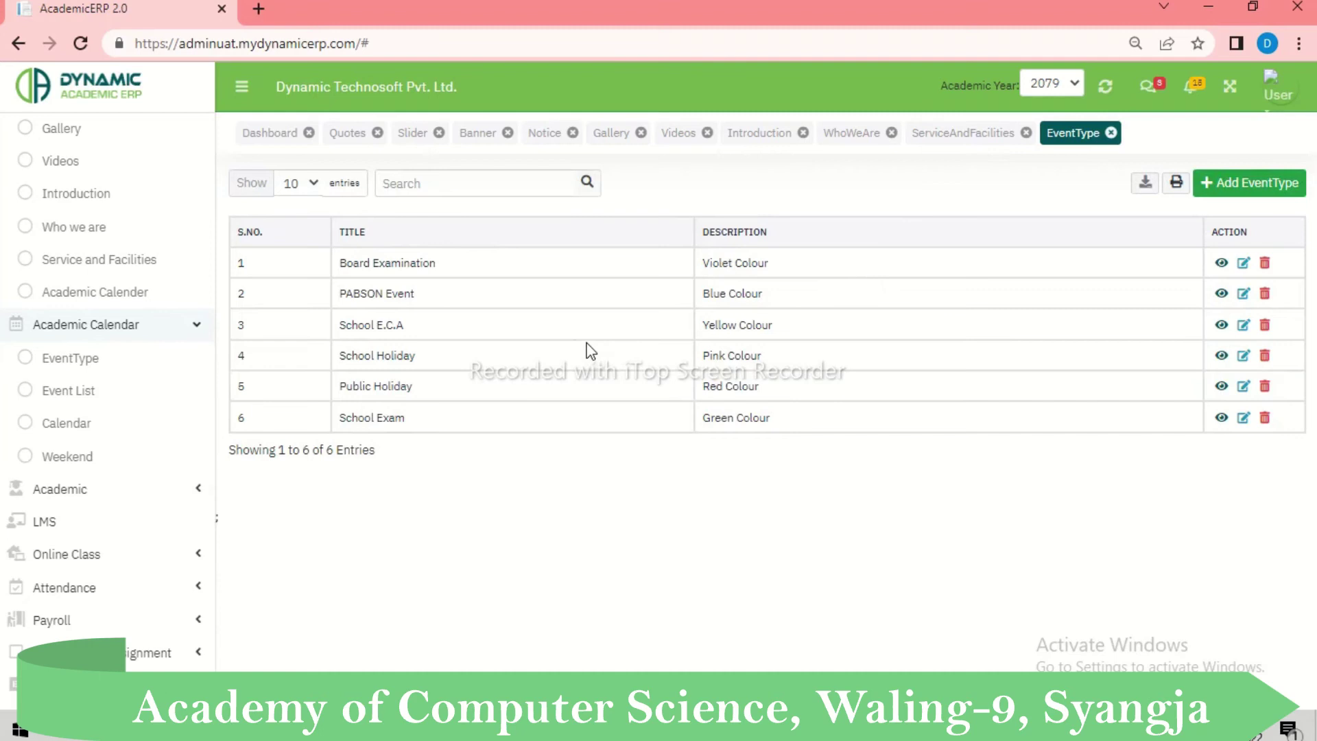
Step: Try out a dark red color in a blank Holiday event type form and return to the list without saving
{"action": "left_click", "coordinate": [1251, 183]}
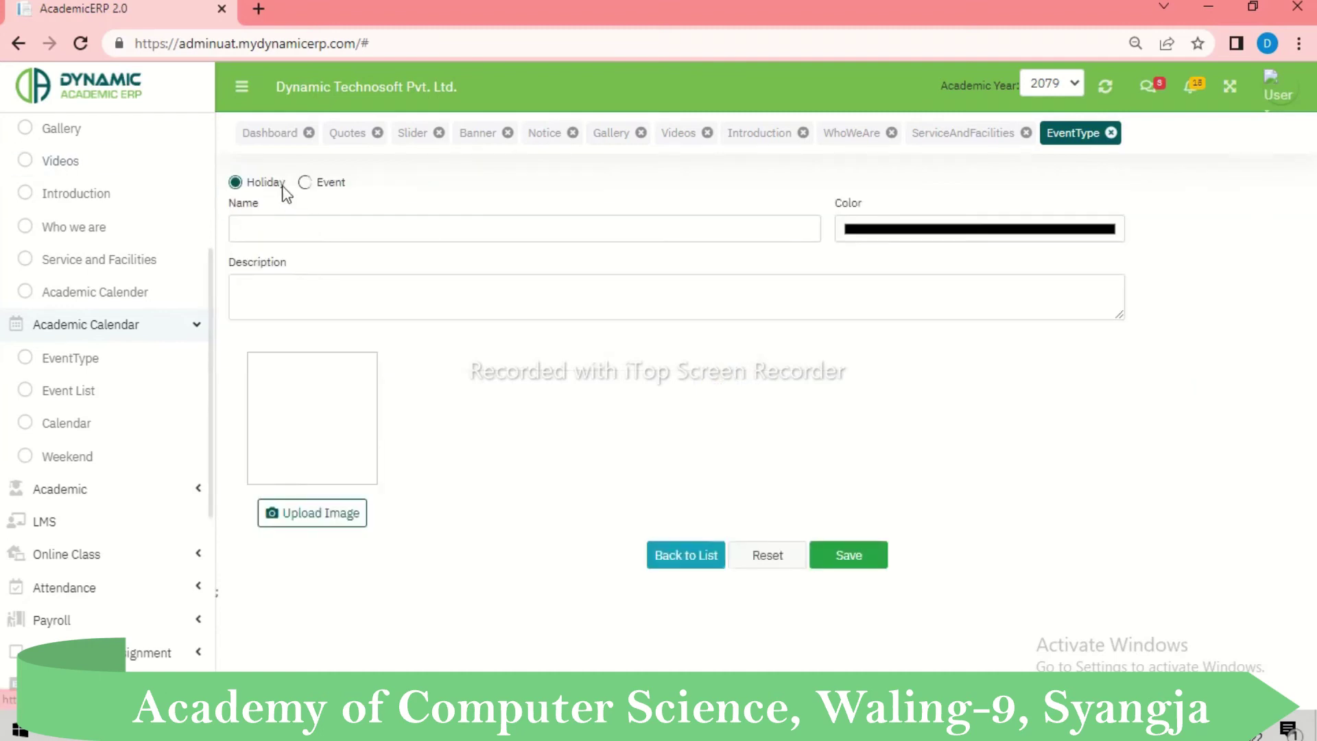
{"action": "left_click", "coordinate": [306, 228]}
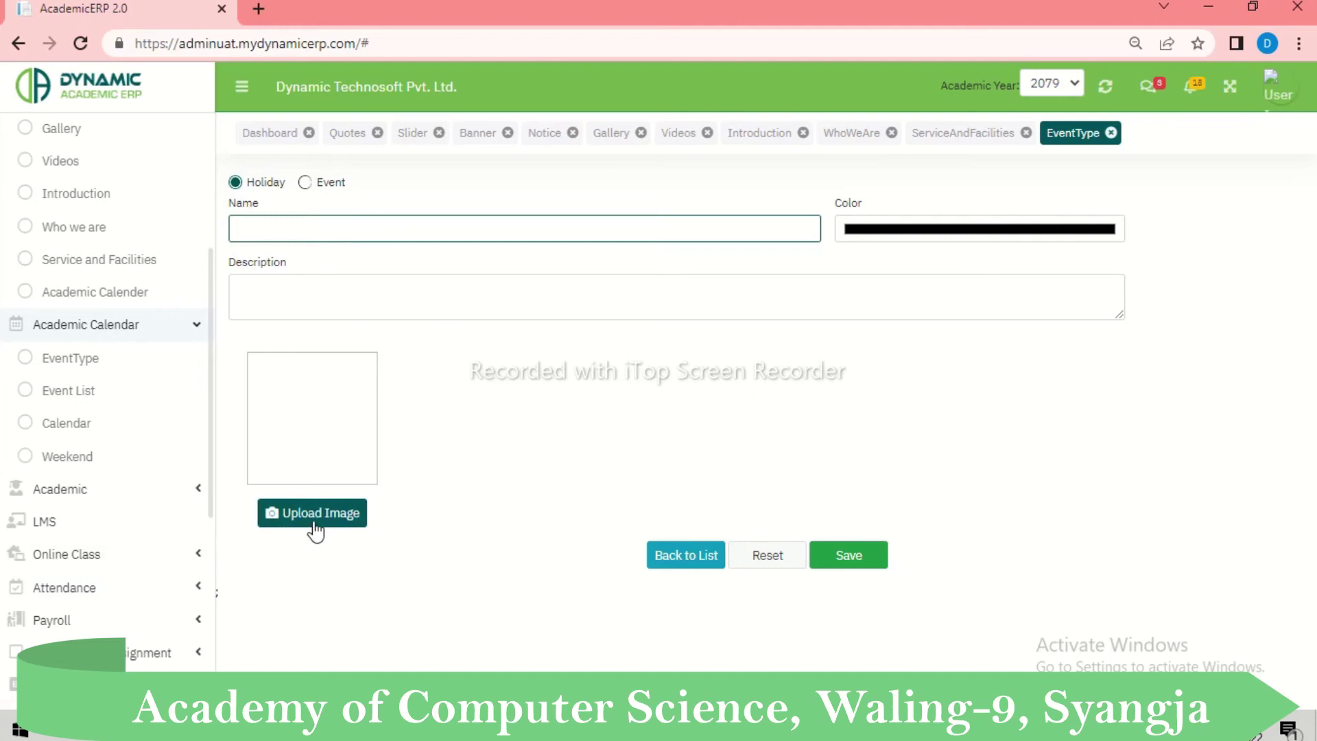
{"action": "left_click", "coordinate": [863, 235]}
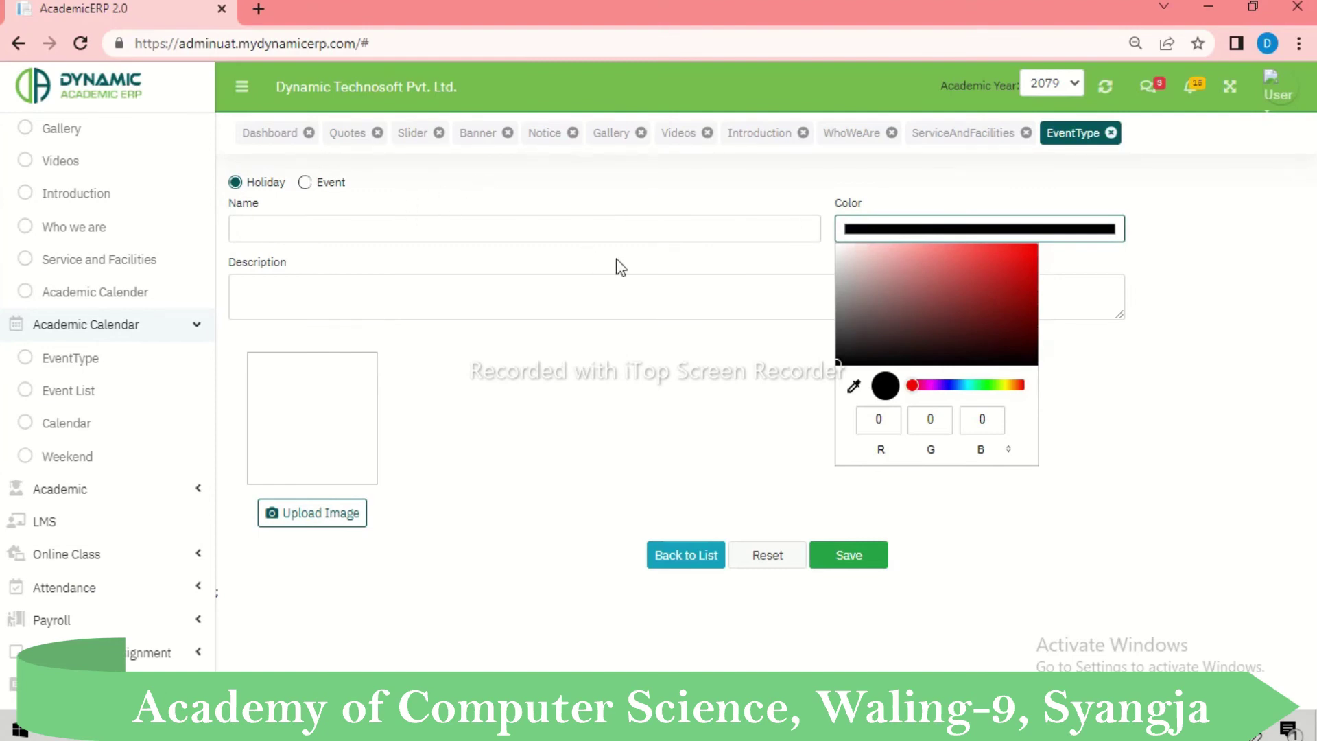
{"action": "left_click", "coordinate": [866, 390]}
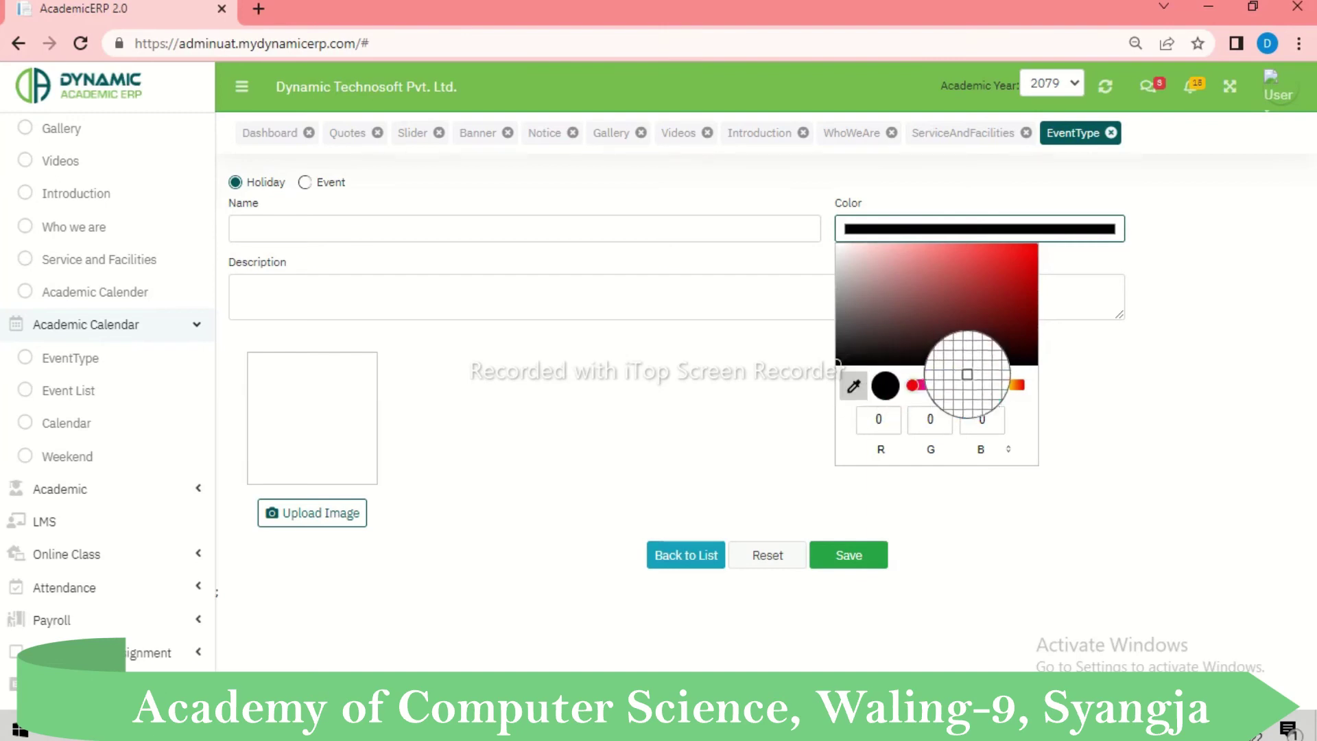
{"action": "left_click", "coordinate": [1005, 287]}
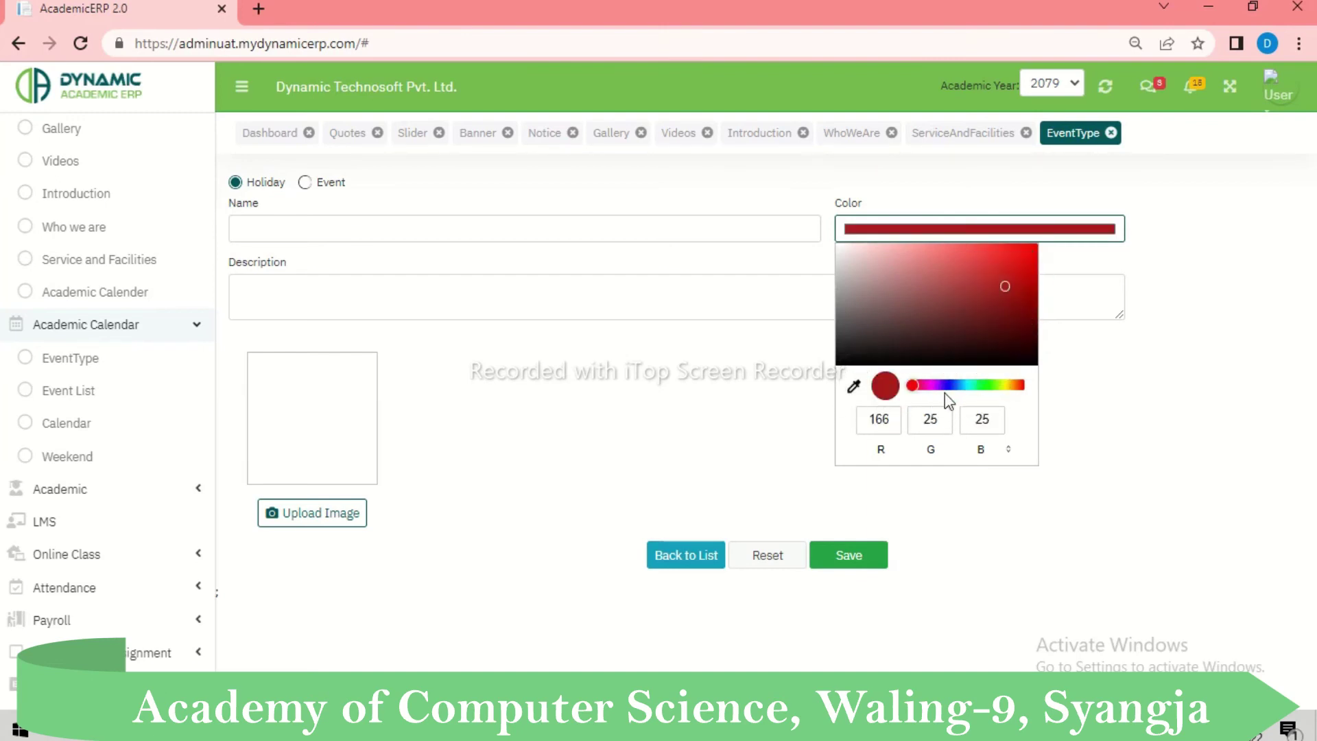
{"action": "left_click_drag", "start_coordinate": [918, 385], "coordinate": [1027, 400]}
{"action": "left_click", "coordinate": [1161, 357]}
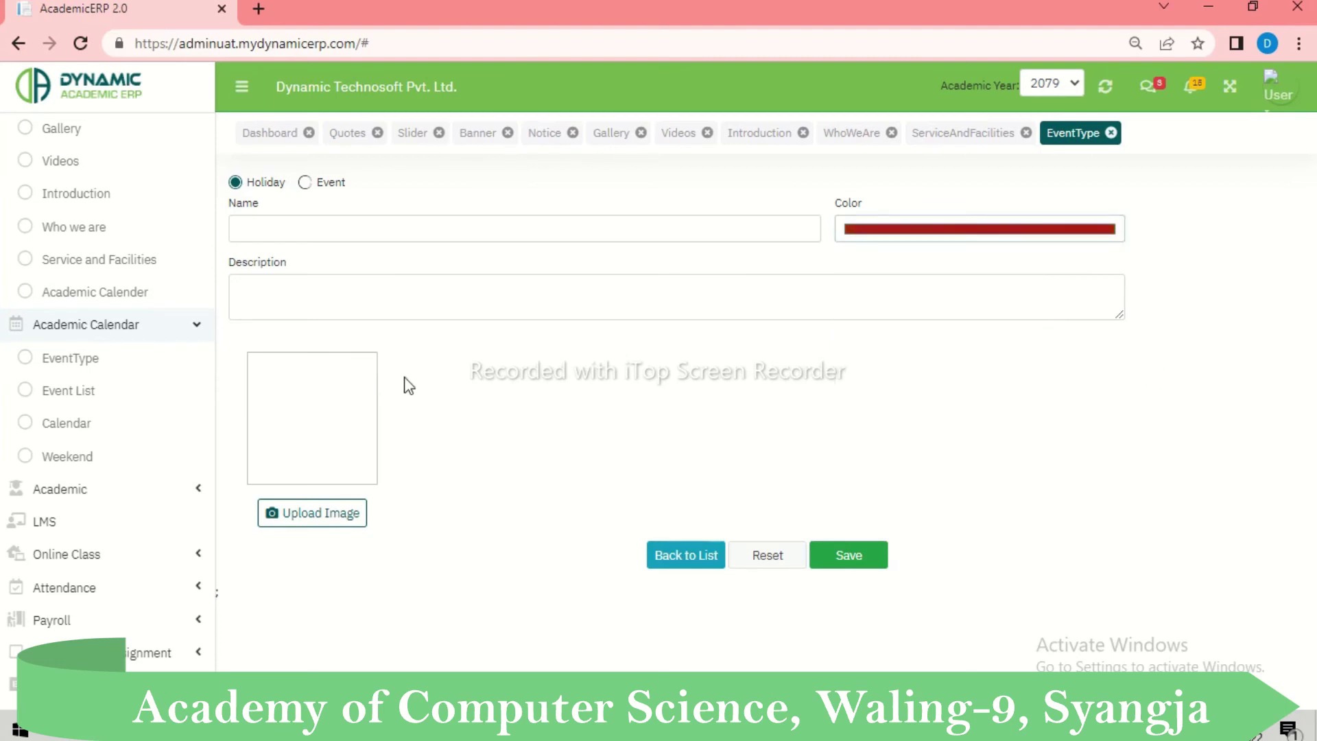
{"action": "left_click", "coordinate": [687, 555]}
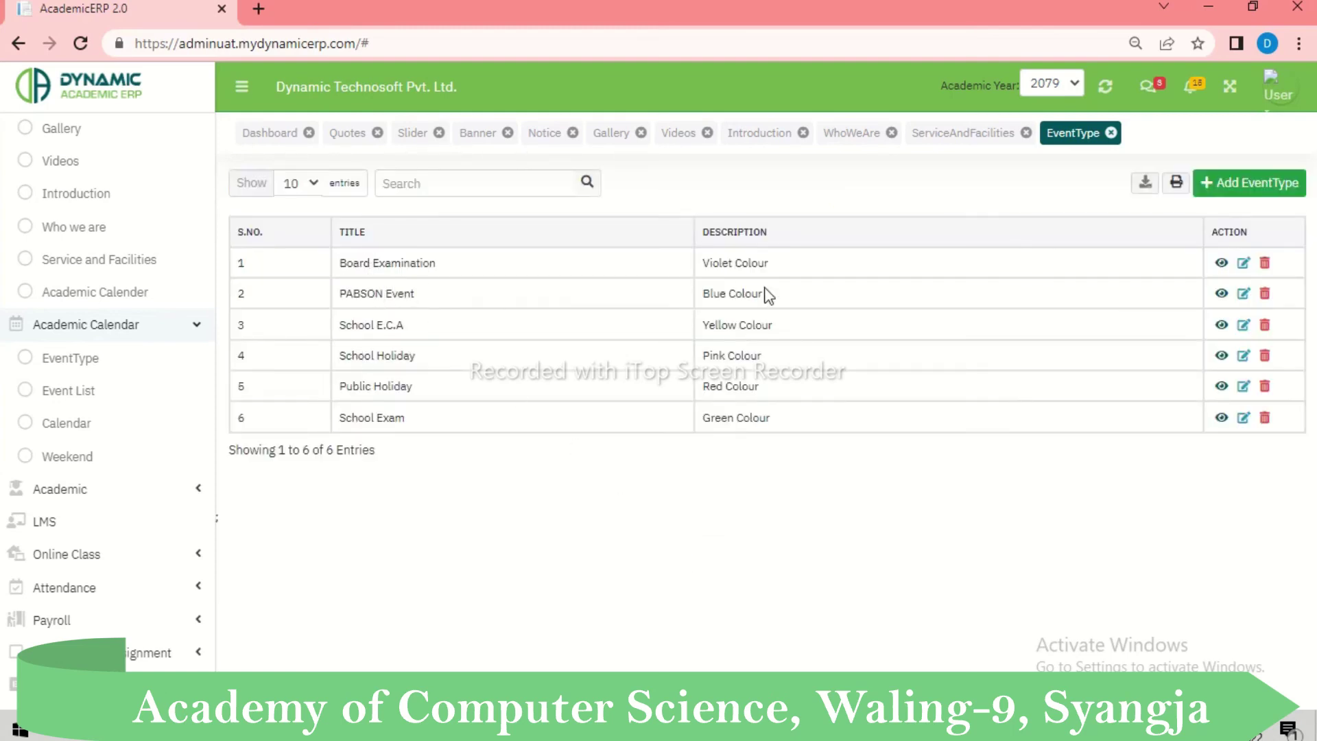
Step: Change the Board Examination event type's category to Event, save the modification and return to the list
{"action": "left_click", "coordinate": [1241, 264]}
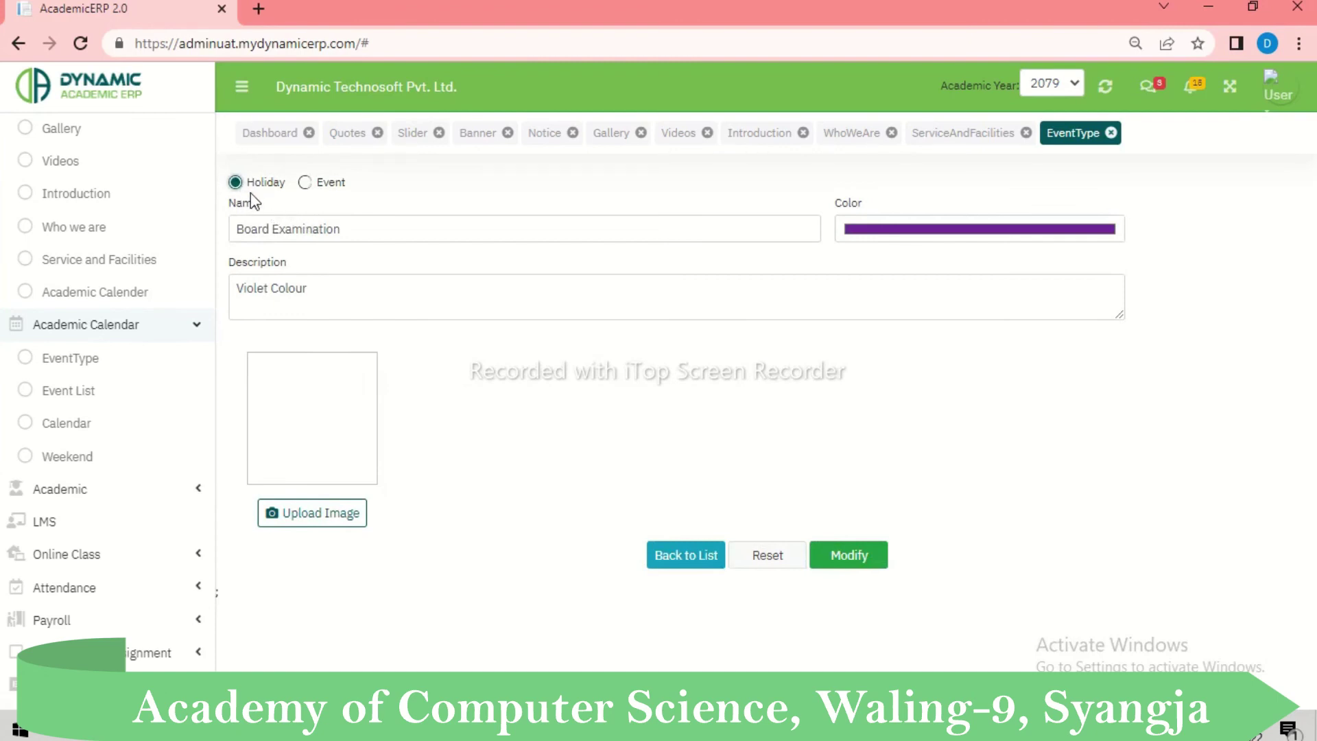
{"action": "left_click", "coordinate": [305, 182]}
{"action": "left_click", "coordinate": [851, 554]}
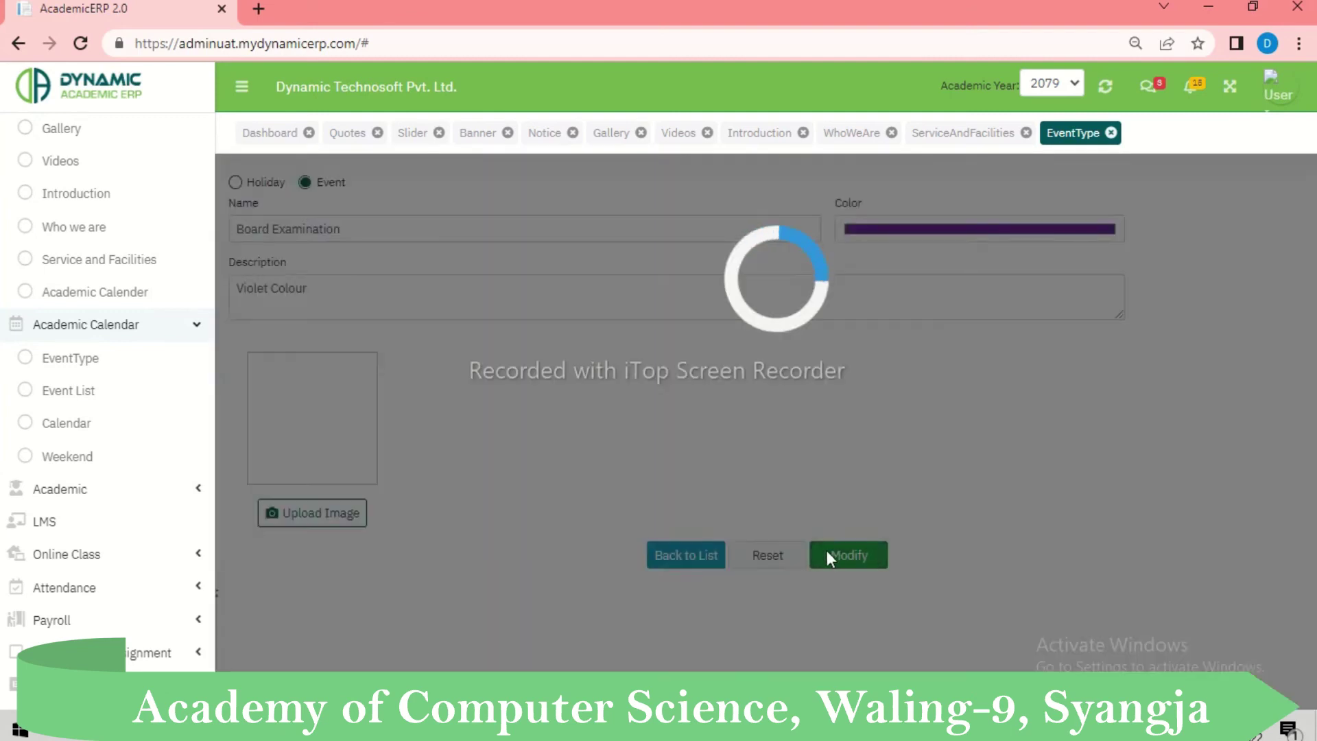
{"action": "left_click", "coordinate": [768, 459]}
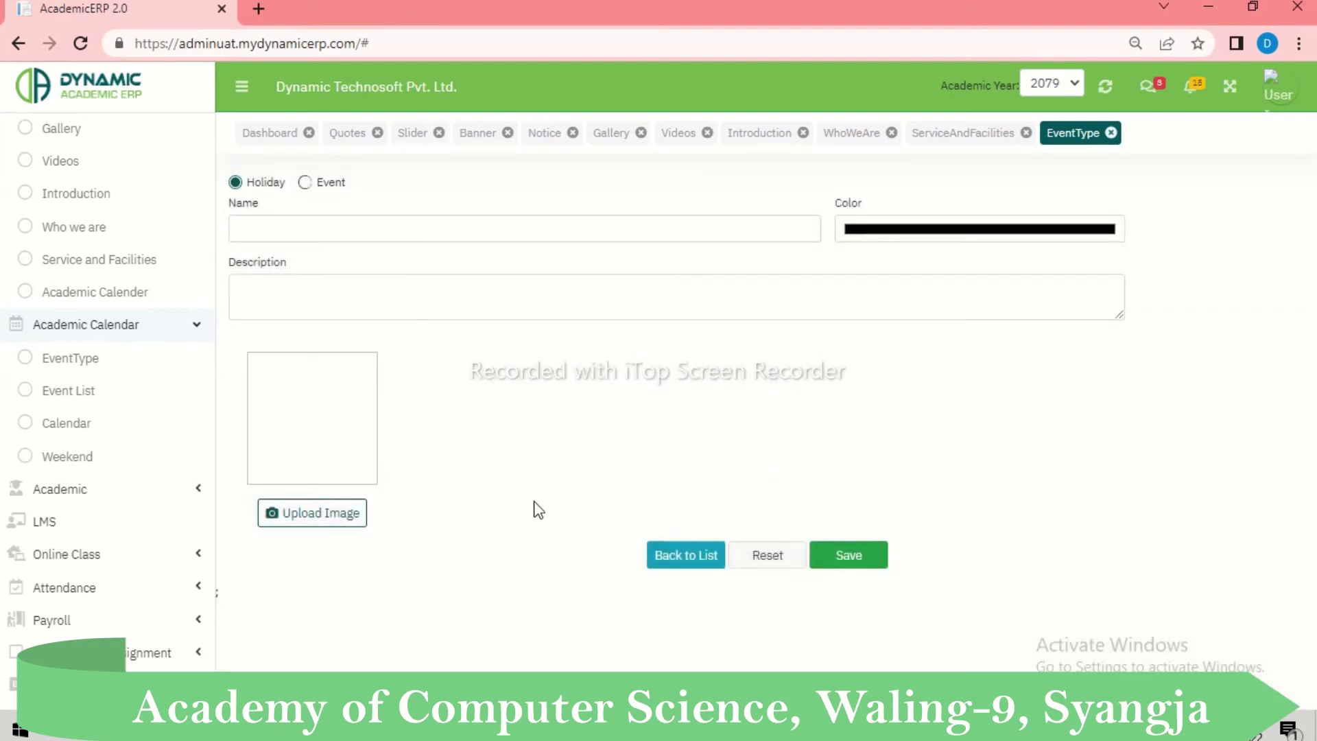
{"action": "left_click", "coordinate": [684, 557]}
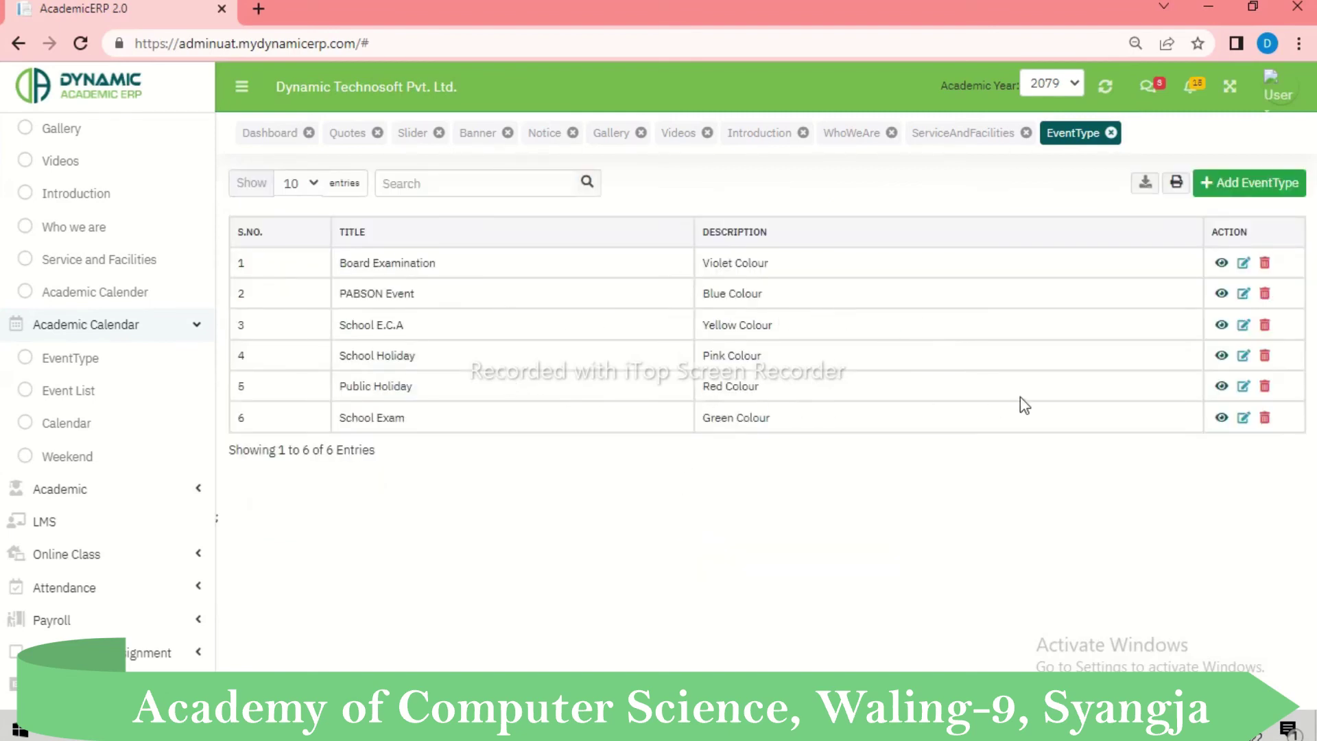
Step: Open the Public Holiday event type for editing and save it as a Holiday
{"action": "left_click", "coordinate": [1244, 386]}
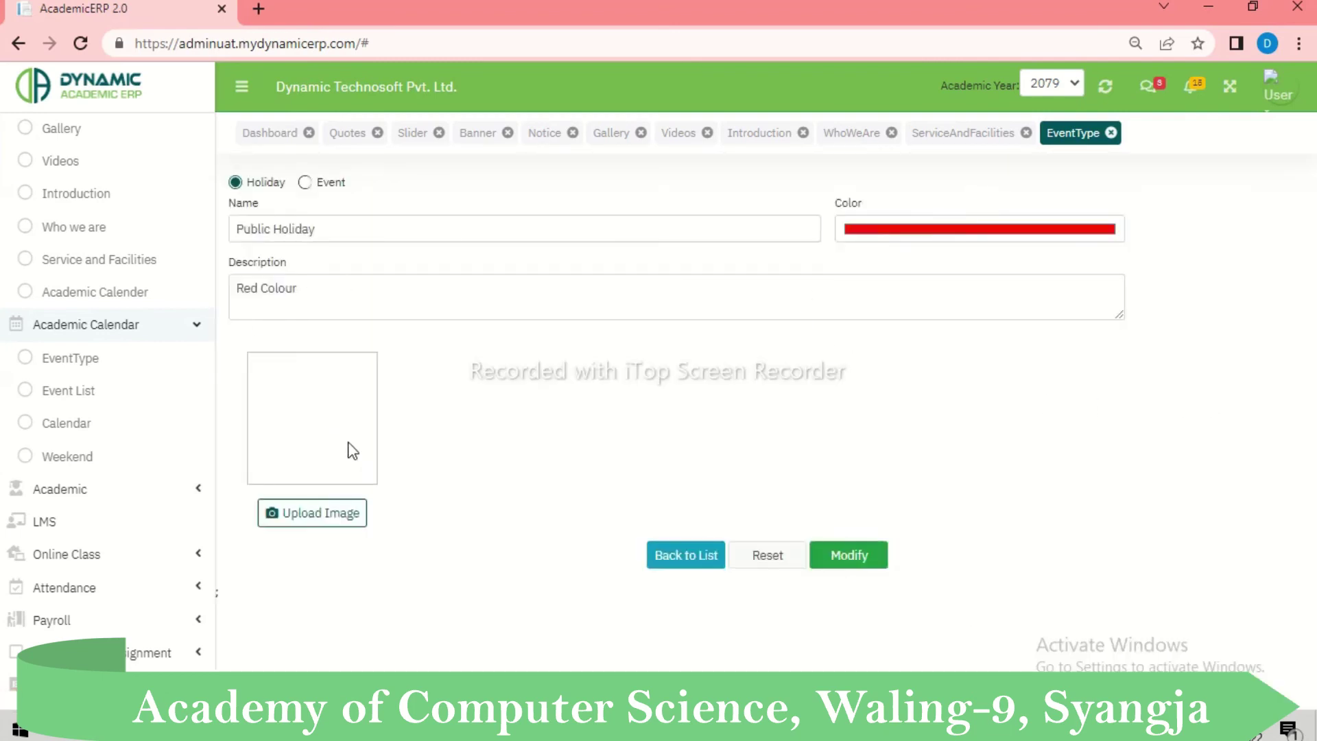
{"action": "left_click", "coordinate": [837, 553]}
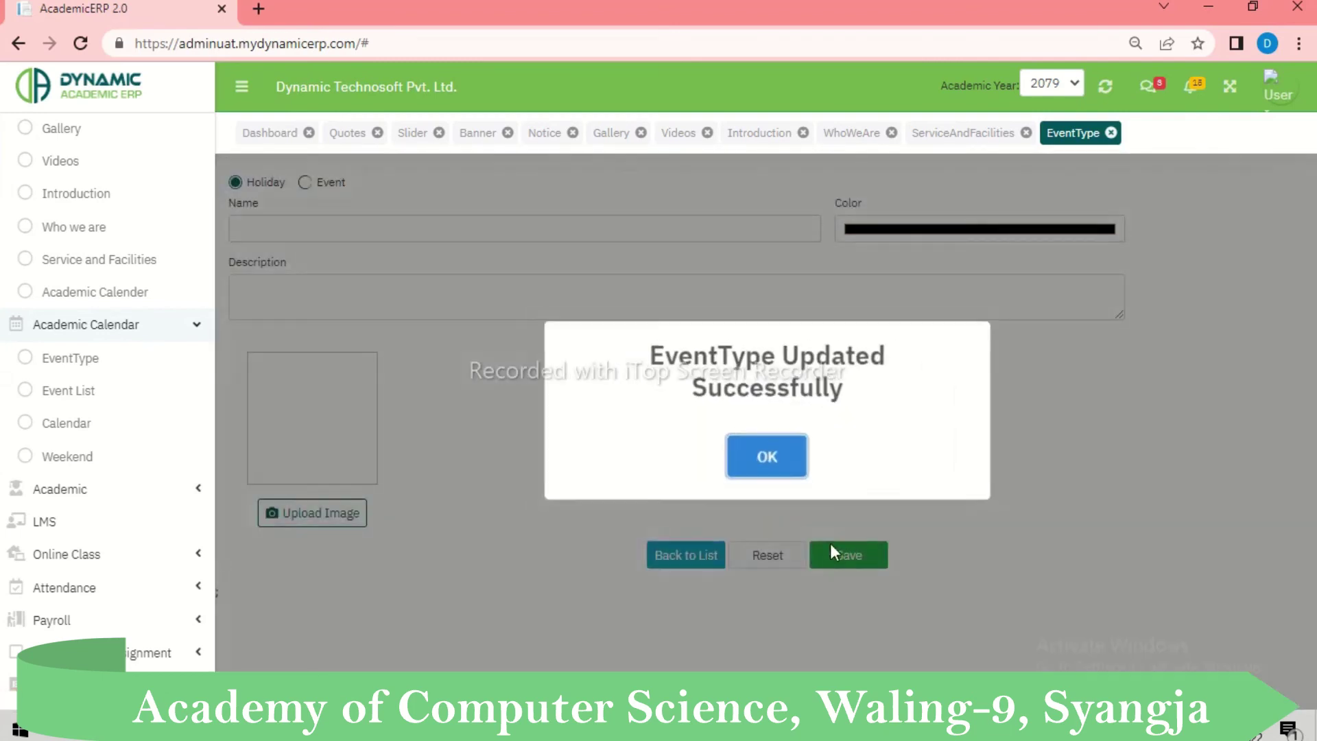
{"action": "left_click", "coordinate": [769, 460]}
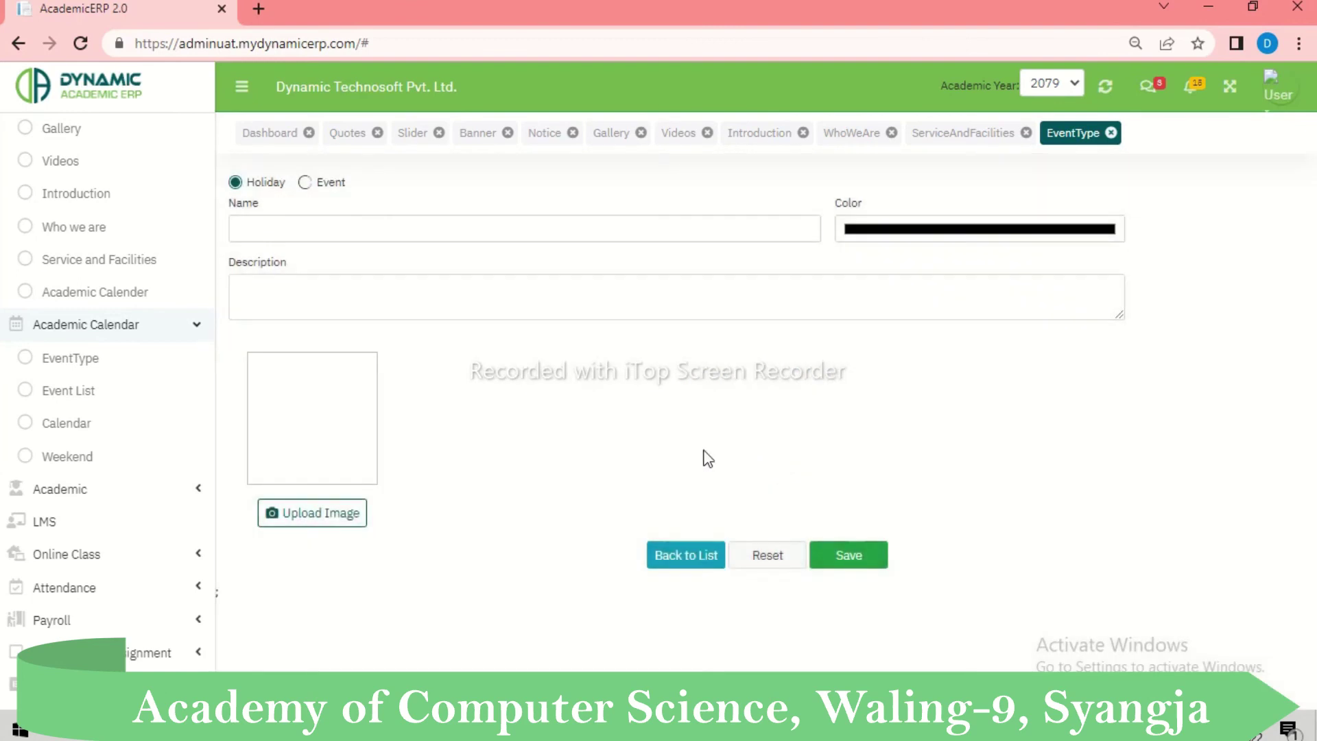
Step: Review the Event List's monthly calendar, its holidays and the table of all events for the year 2079
{"action": "left_click", "coordinate": [85, 392]}
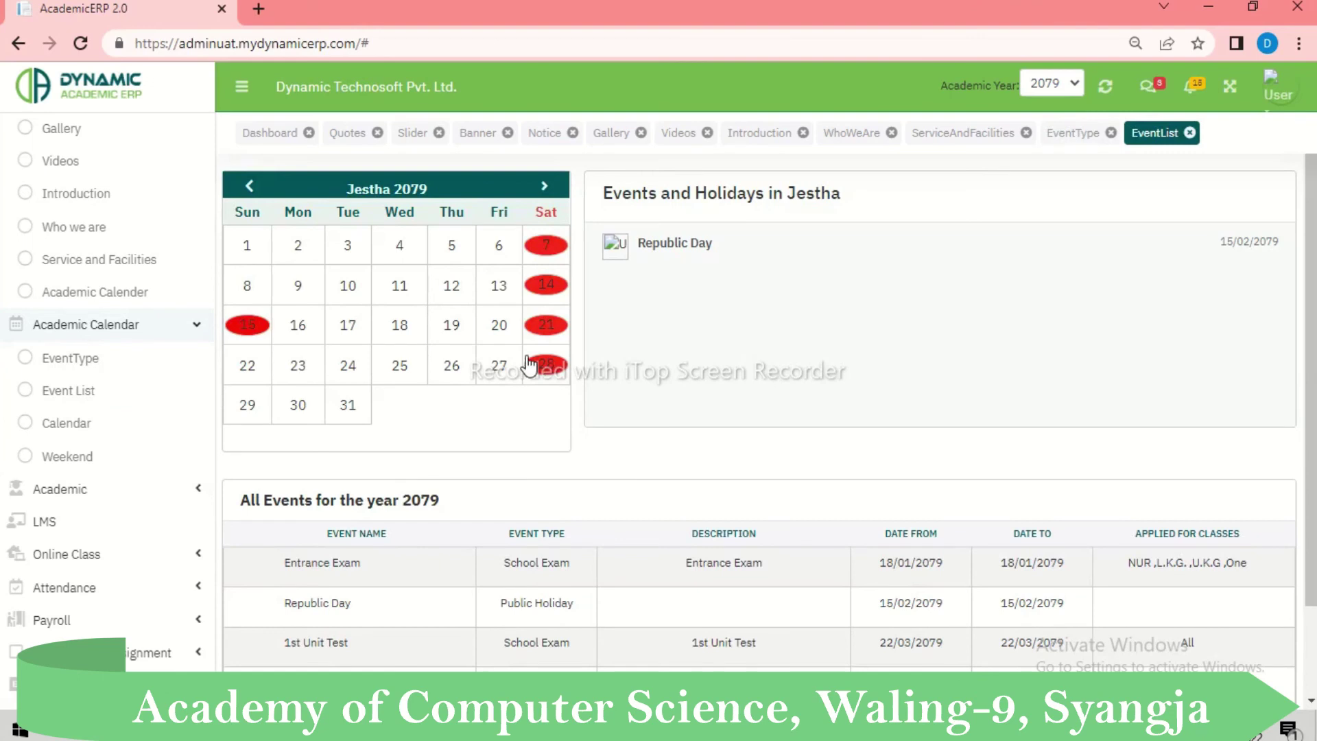
{"action": "scroll", "coordinate": [950, 642], "scroll_direction": "down", "scroll_amount": 2}
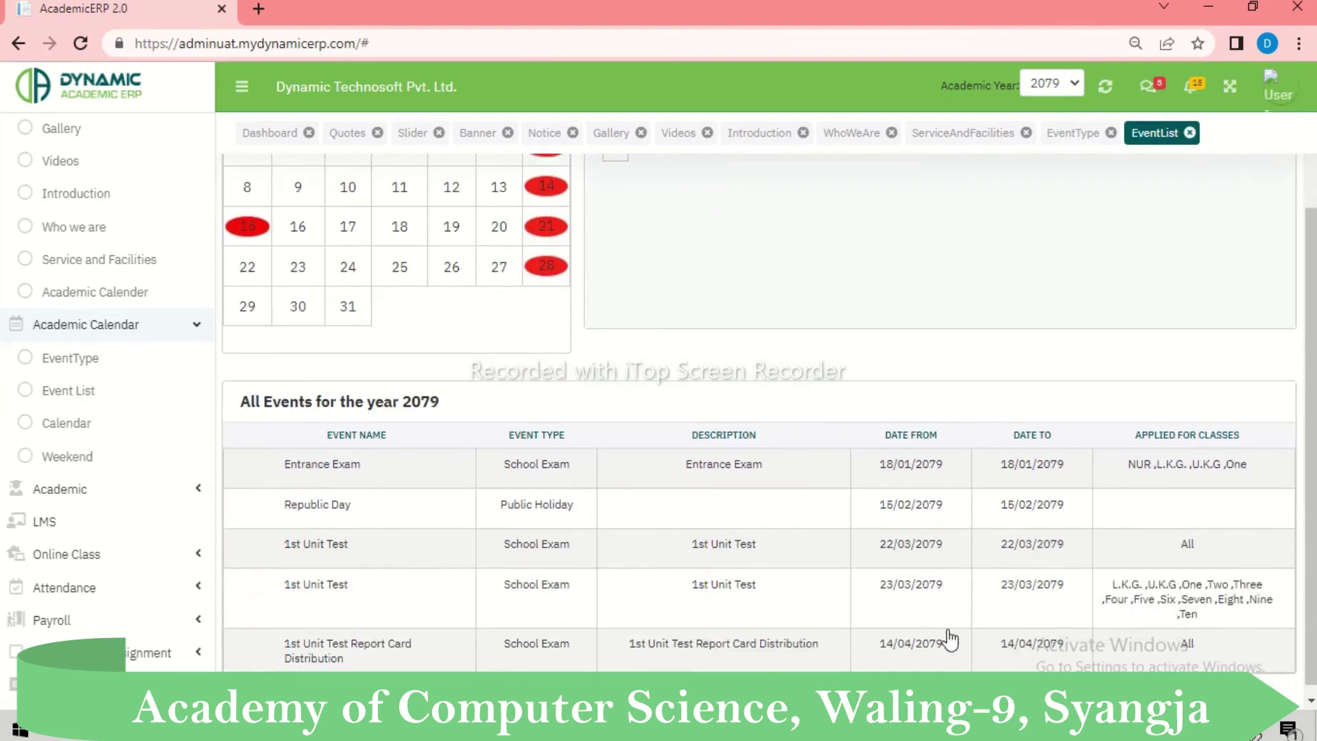
{"action": "scroll", "coordinate": [888, 607], "scroll_direction": "up", "scroll_amount": 2}
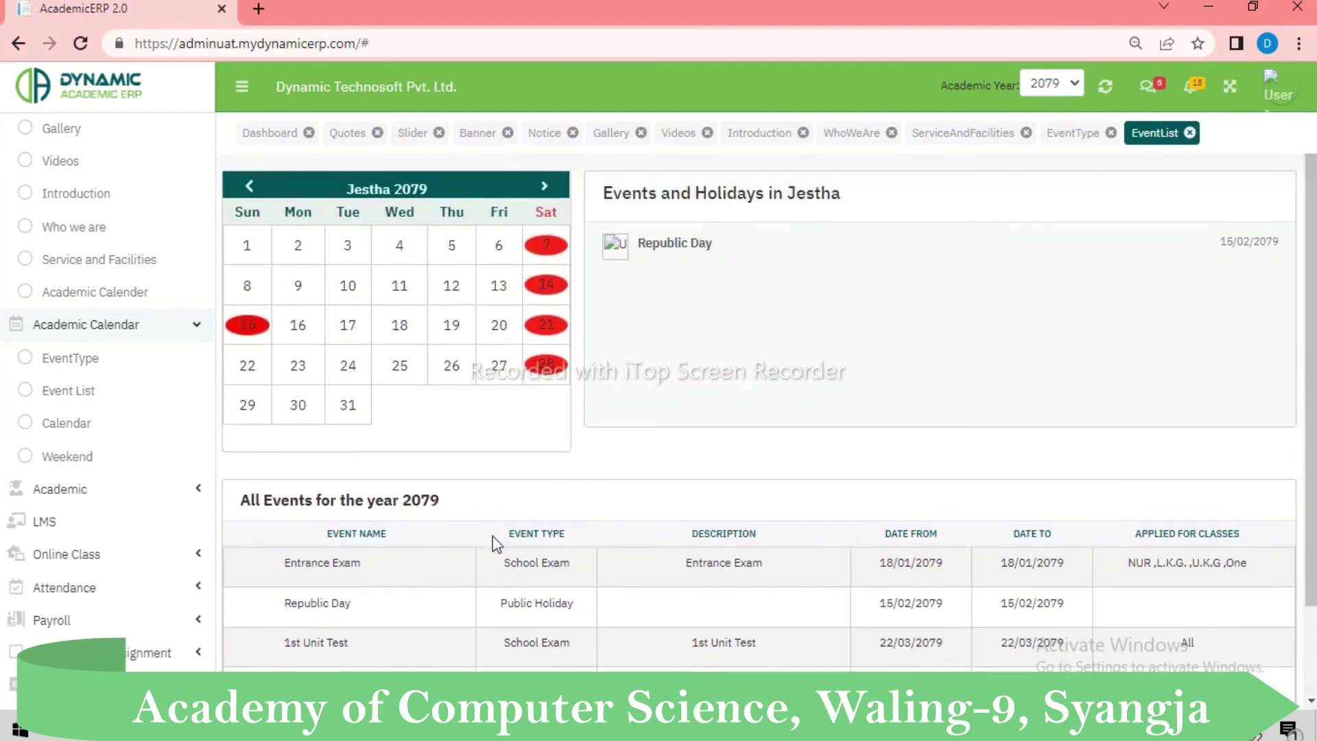
{"action": "scroll", "coordinate": [494, 542], "scroll_direction": "down", "scroll_amount": 2}
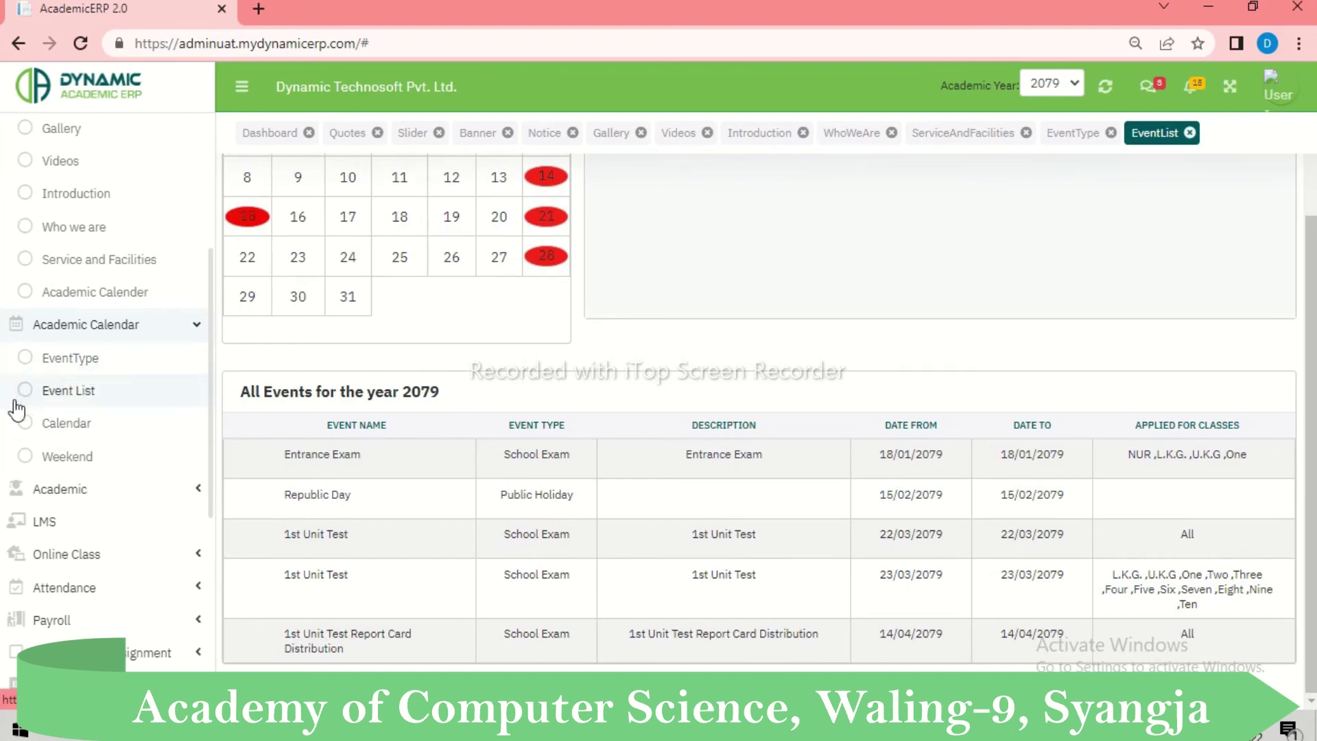
Step: Open the yearly academic calendar and close the ServiceAndFacilities, EventType and WhoWeAre pages
{"action": "left_click", "coordinate": [68, 427]}
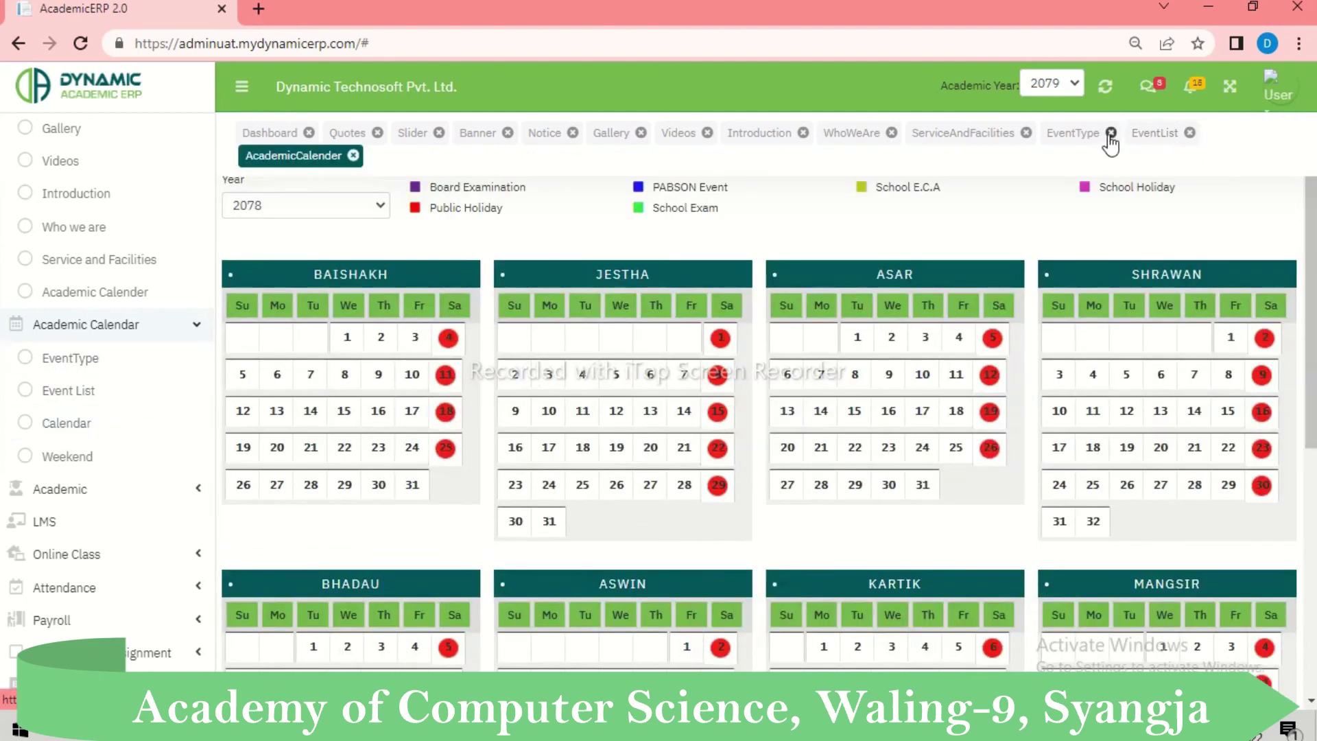
{"action": "left_click", "coordinate": [1025, 133]}
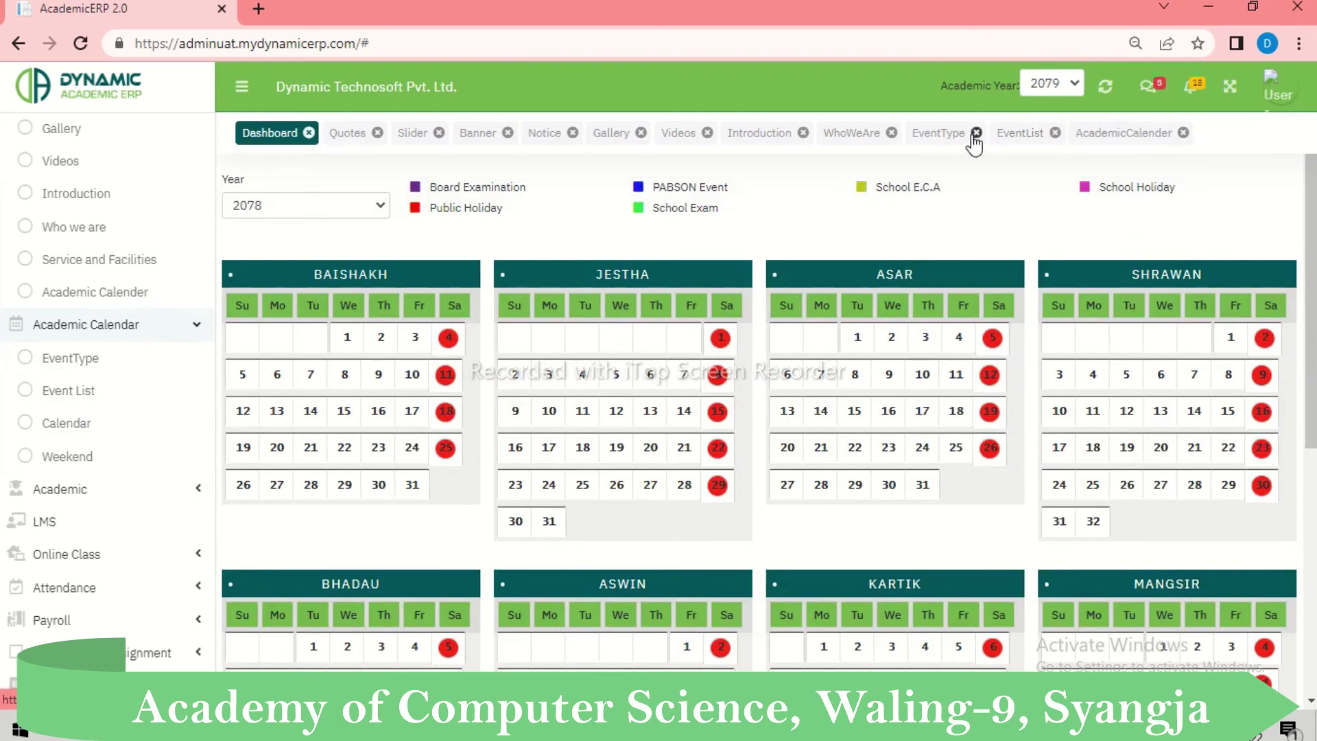
{"action": "left_click", "coordinate": [975, 133]}
{"action": "left_click", "coordinate": [891, 133]}
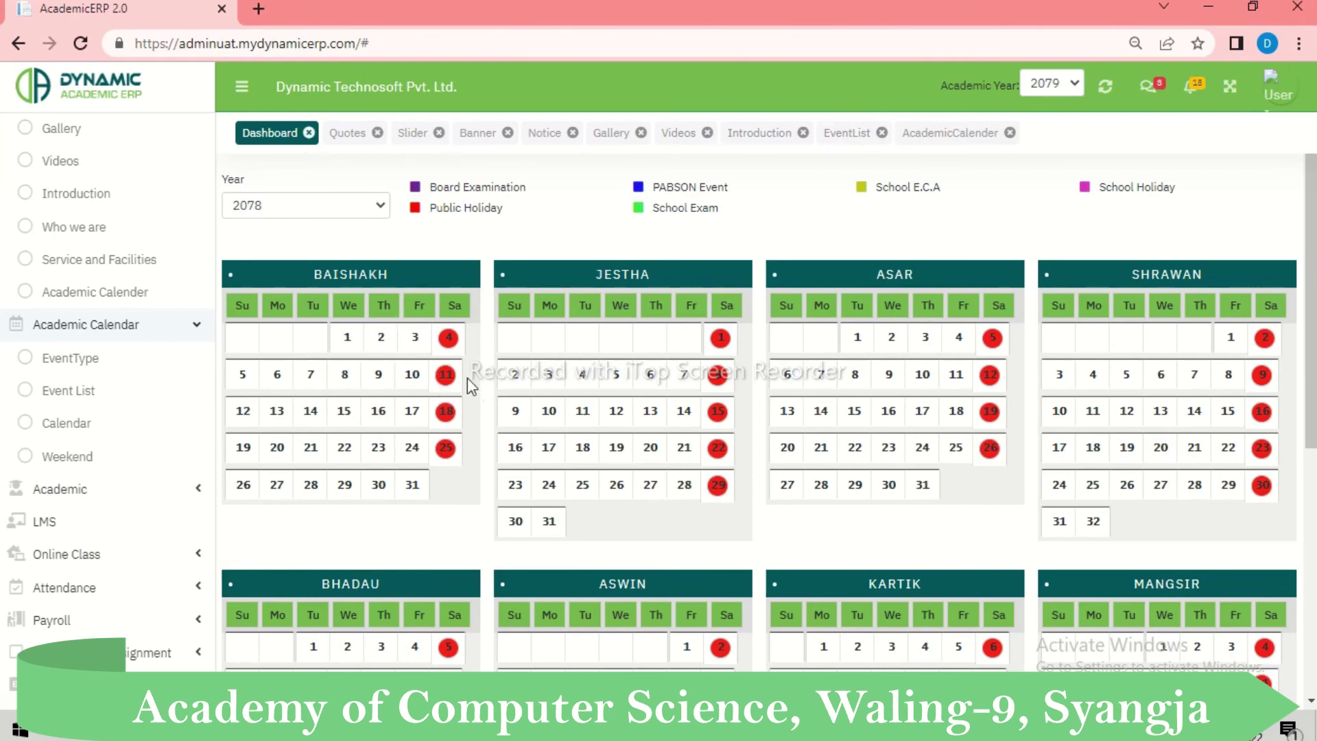
Step: Start a Public Holiday entry on Baishakh 1, 2078, named "New Year" with the description "holiday"
{"action": "left_click", "coordinate": [345, 337]}
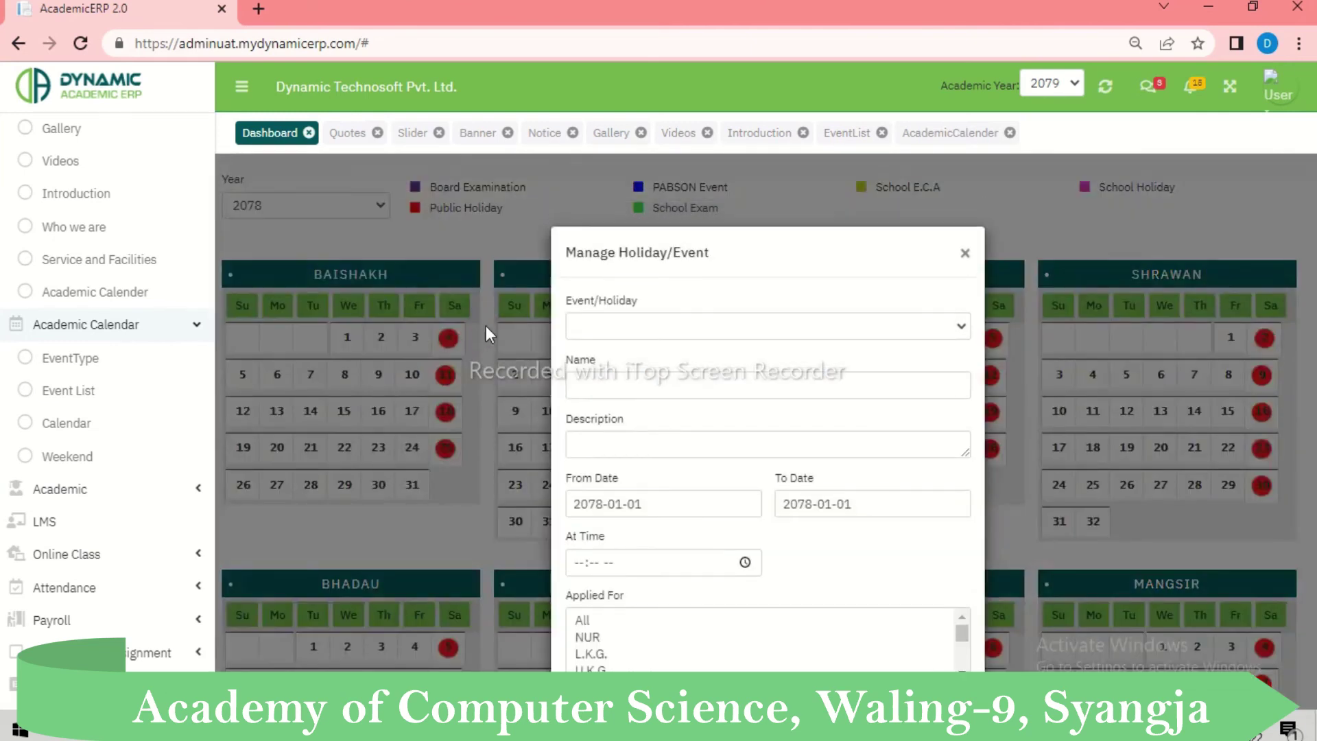
{"action": "left_click", "coordinate": [613, 330]}
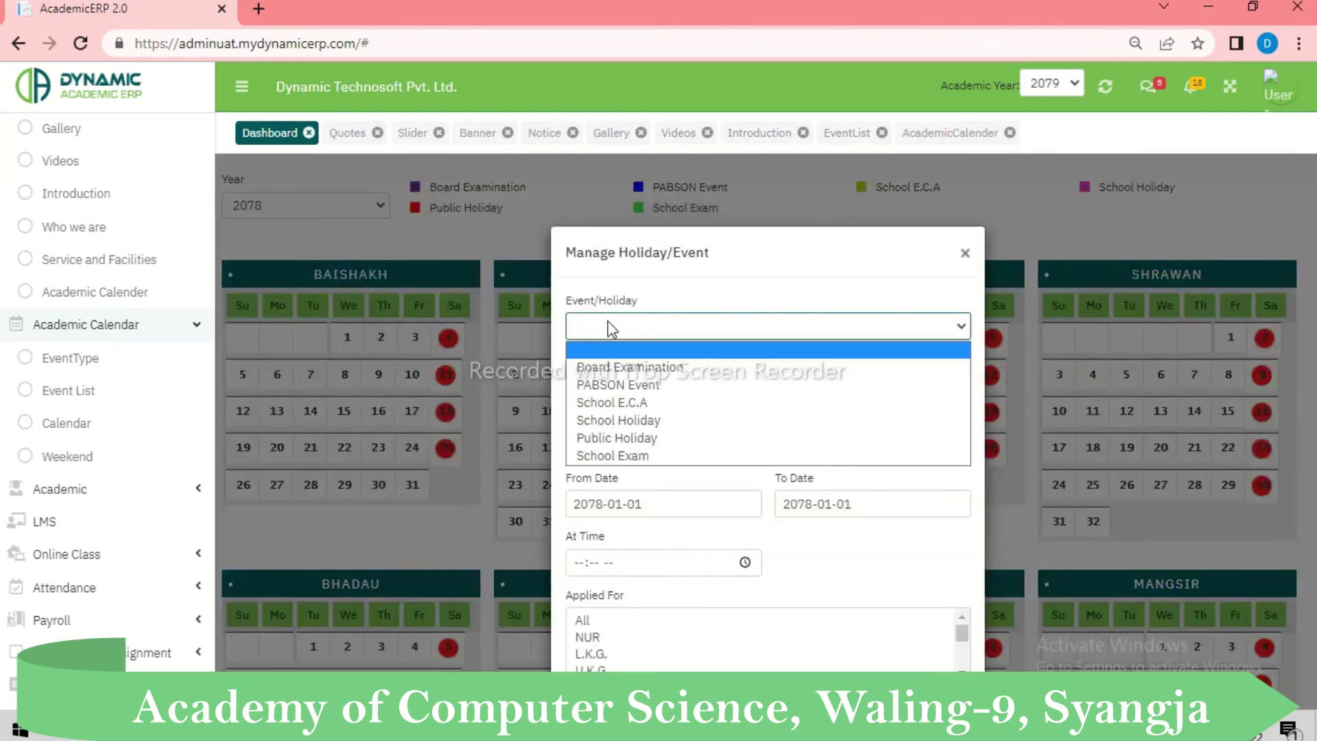
{"action": "left_click", "coordinate": [635, 439]}
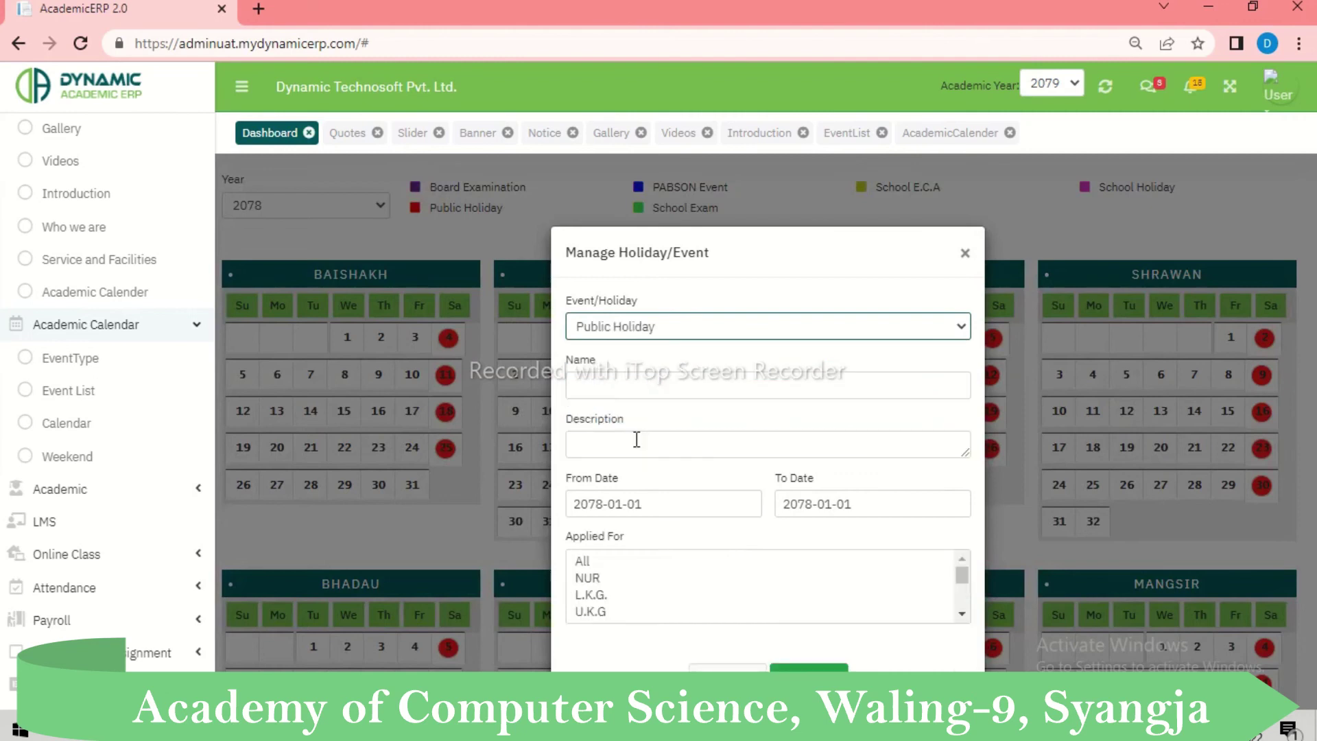
{"action": "left_click", "coordinate": [621, 389]}
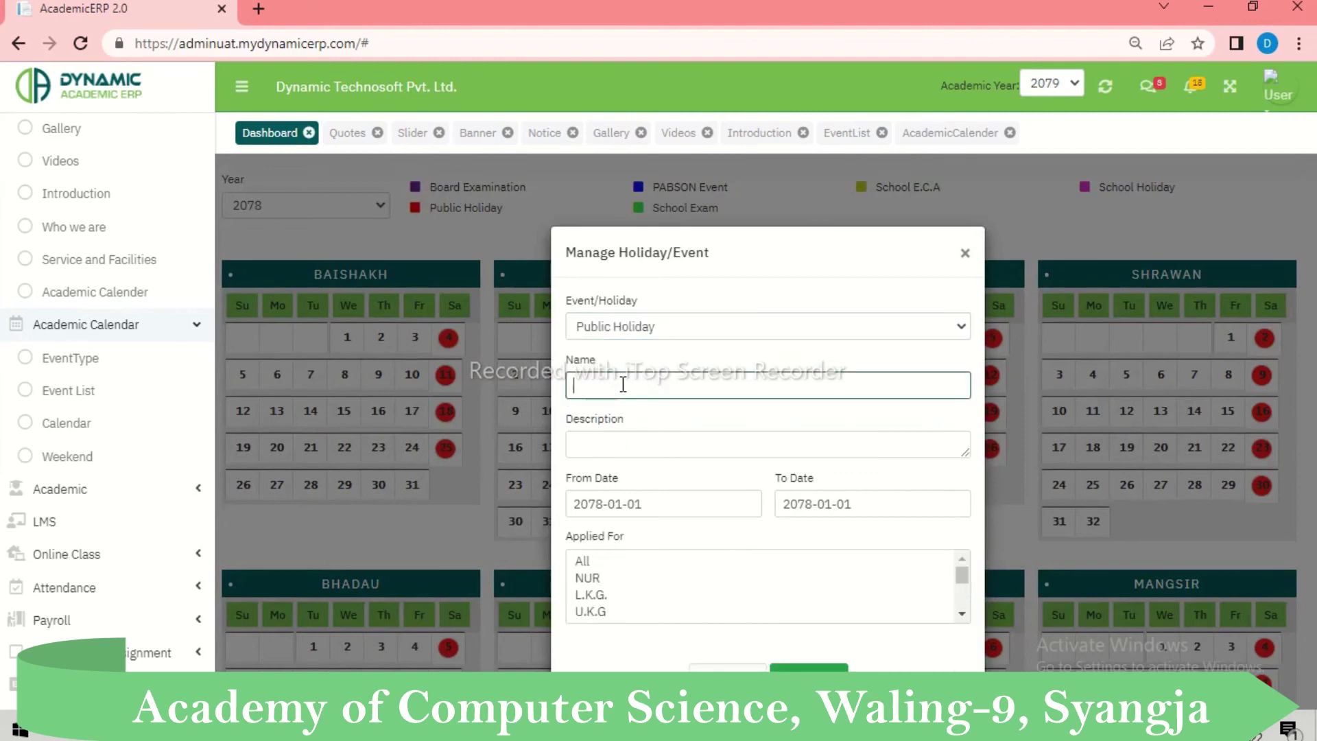
{"action": "type", "text": "New Year"}
{"action": "left_click", "coordinate": [640, 443]}
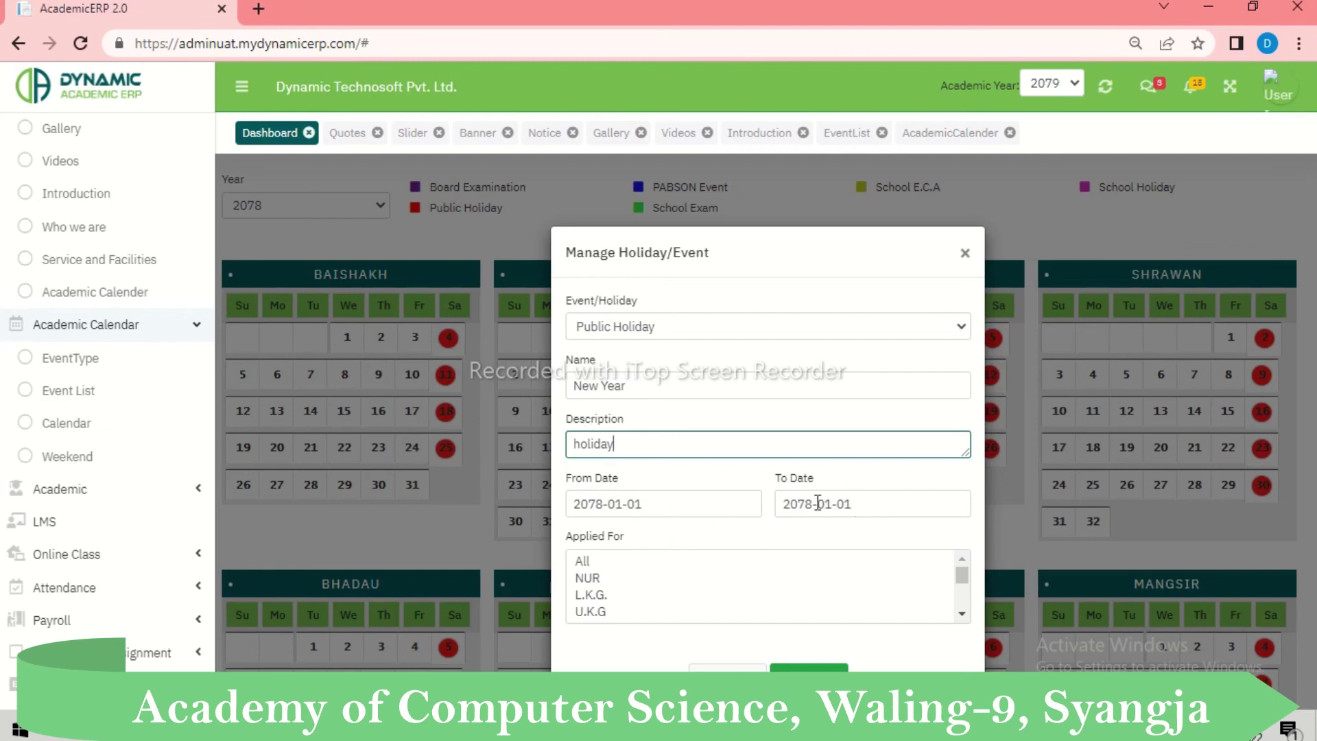
Step: Set the New Year holiday's To Date to 2078-01-02 and save it as applied for All
{"action": "left_click", "coordinate": [867, 508]}
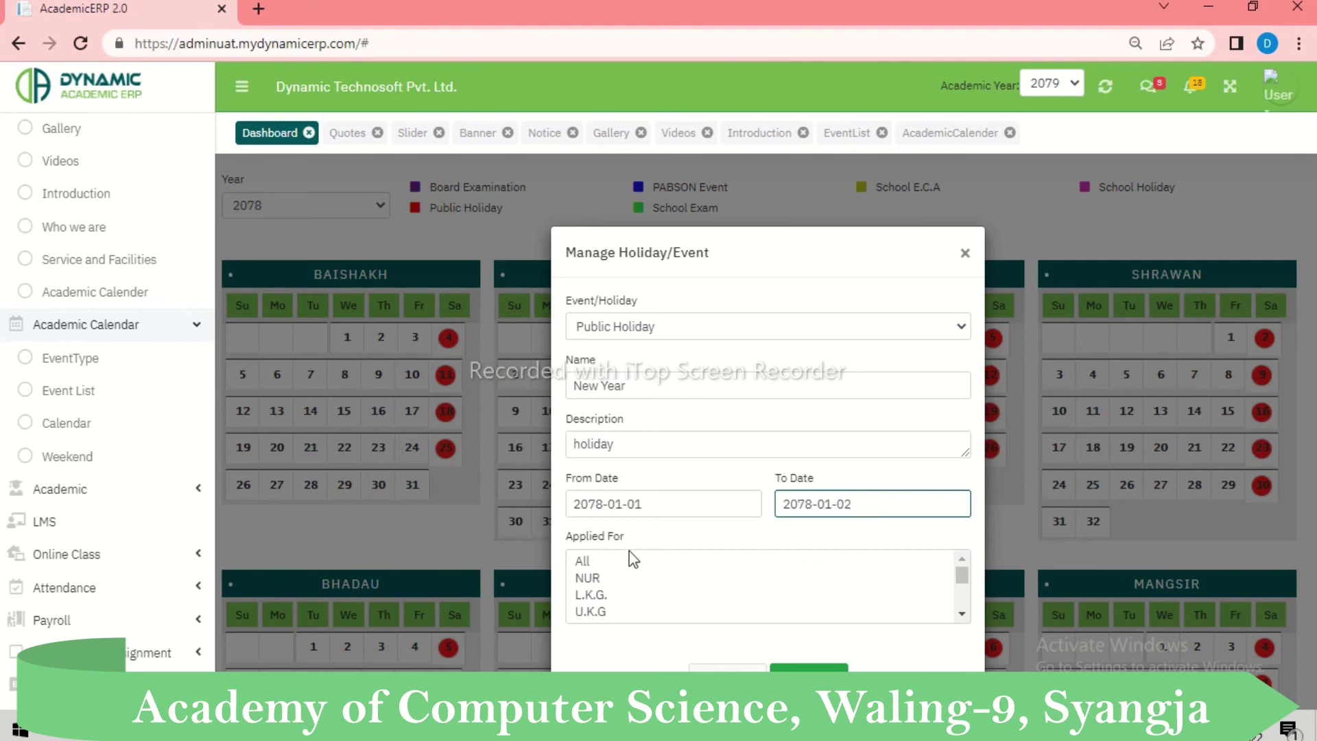
{"action": "left_click", "coordinate": [605, 561]}
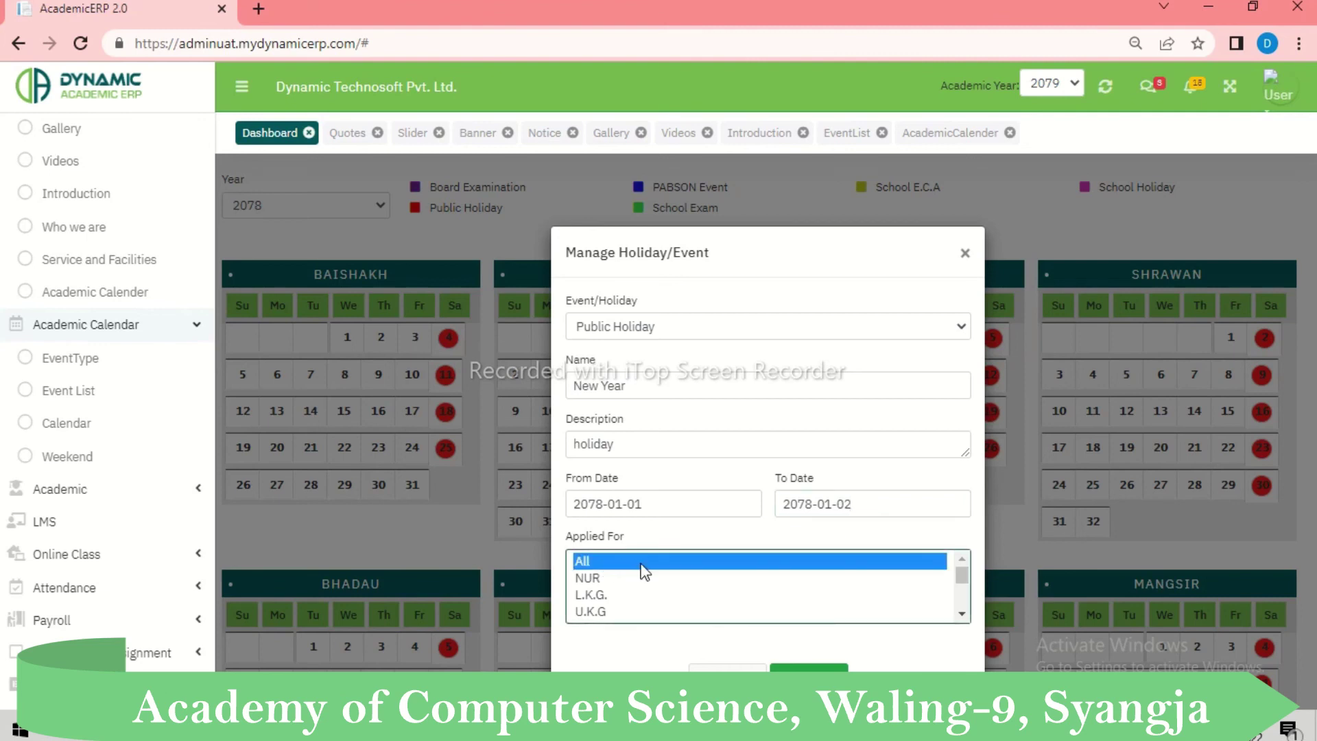
{"action": "scroll", "coordinate": [628, 573], "scroll_direction": "down", "scroll_amount": 3}
{"action": "scroll", "coordinate": [627, 574], "scroll_direction": "up", "scroll_amount": 3}
{"action": "scroll", "coordinate": [630, 579], "scroll_direction": "down", "scroll_amount": 2}
{"action": "scroll", "coordinate": [624, 575], "scroll_direction": "up", "scroll_amount": 3}
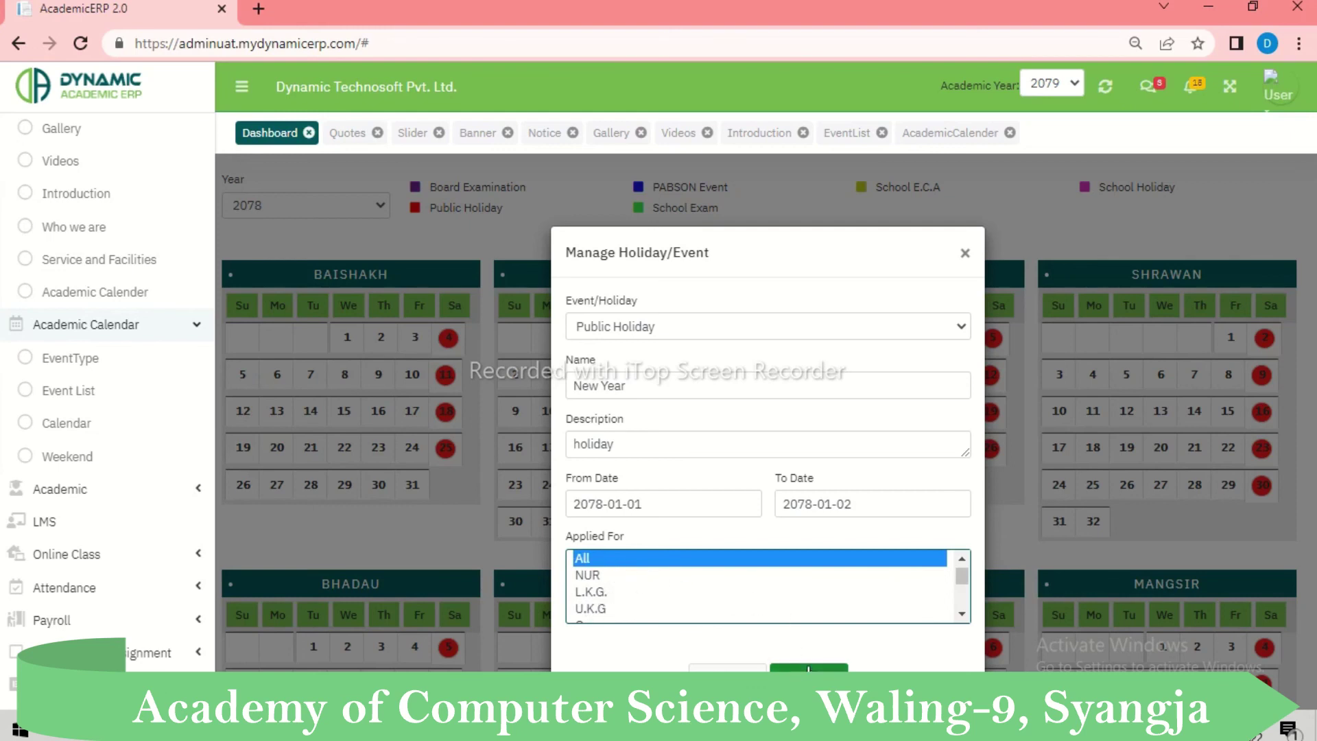
{"action": "left_click", "coordinate": [809, 669]}
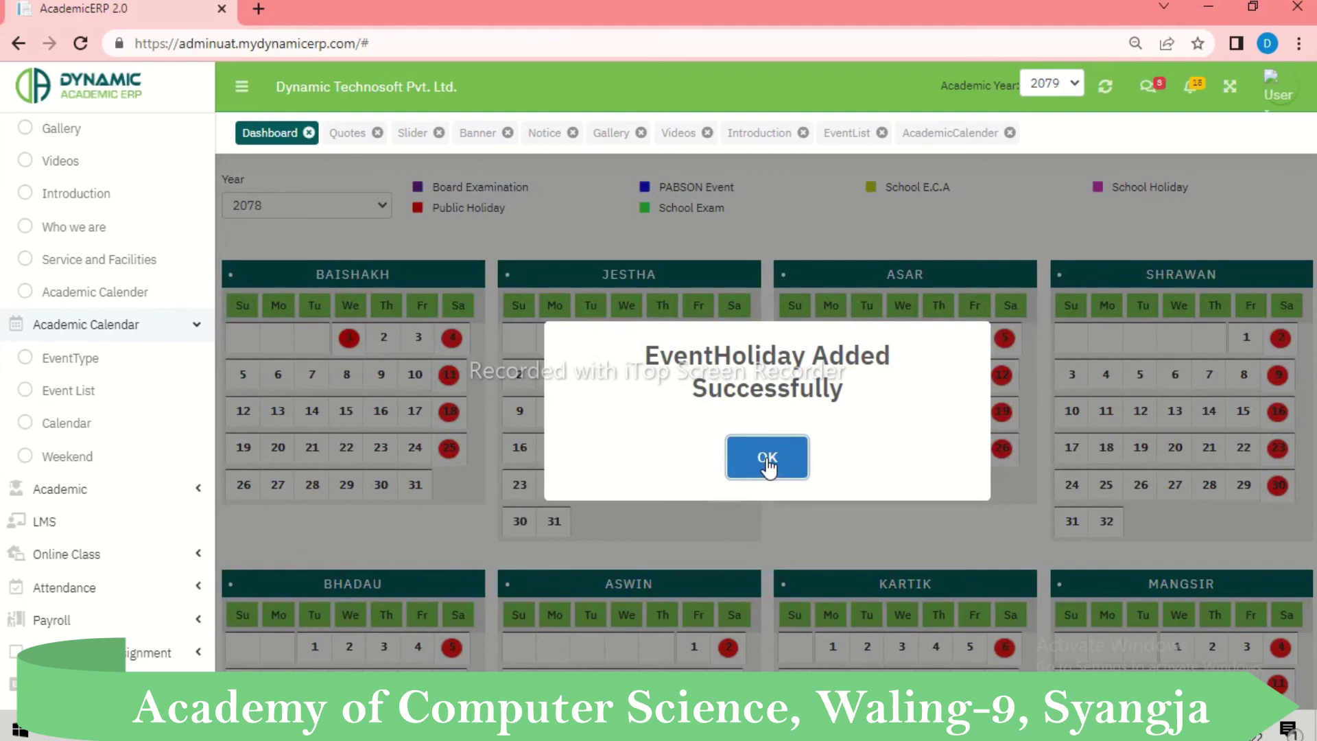
{"action": "left_click", "coordinate": [767, 465]}
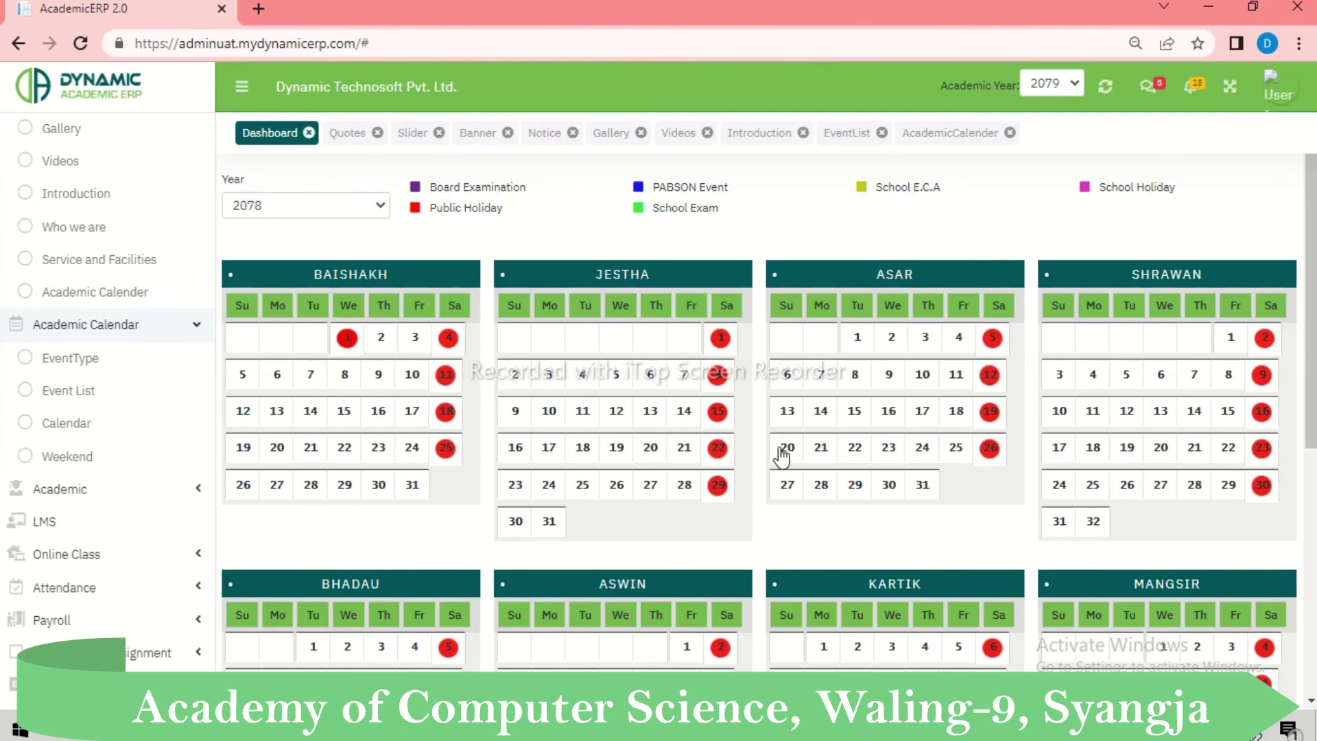
Step: Switch the calendar to 2079 and fill in a Public Holiday named "New year" on Baishakh 1, applied for All
{"action": "left_click", "coordinate": [346, 206]}
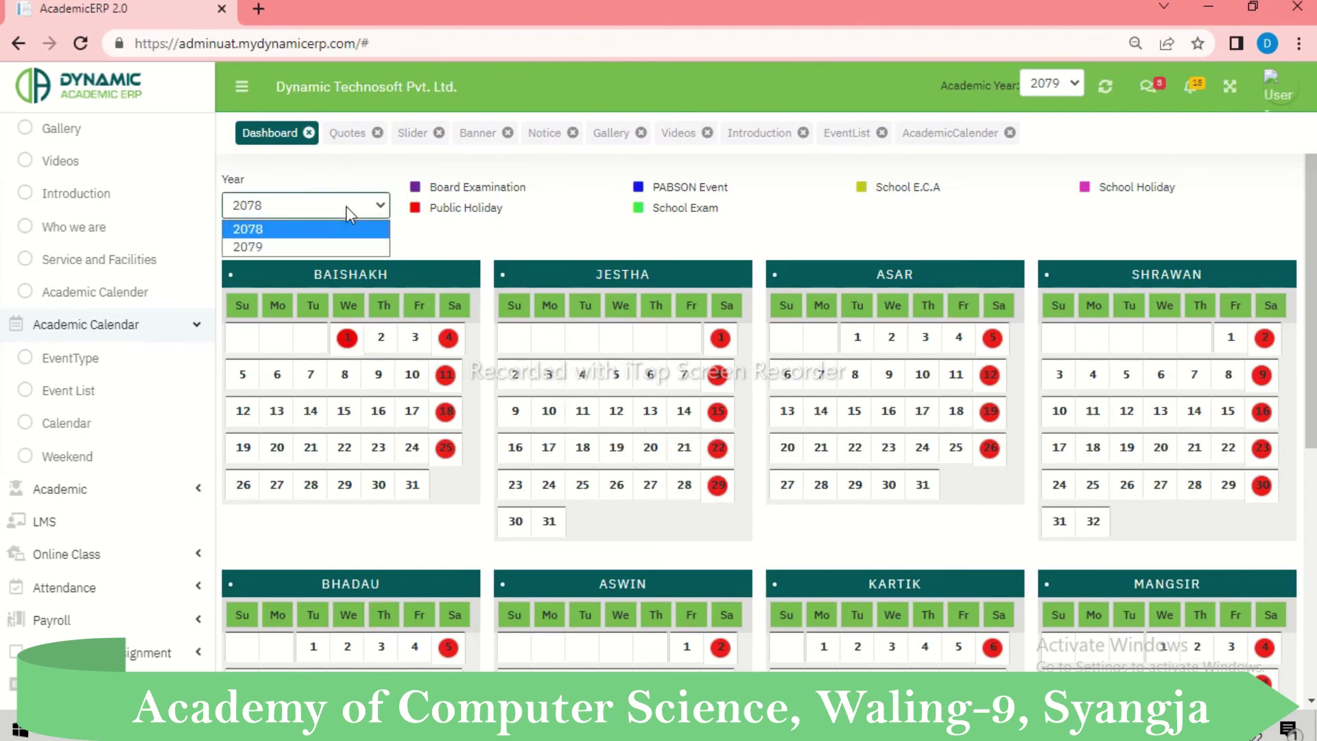
{"action": "left_click", "coordinate": [305, 245]}
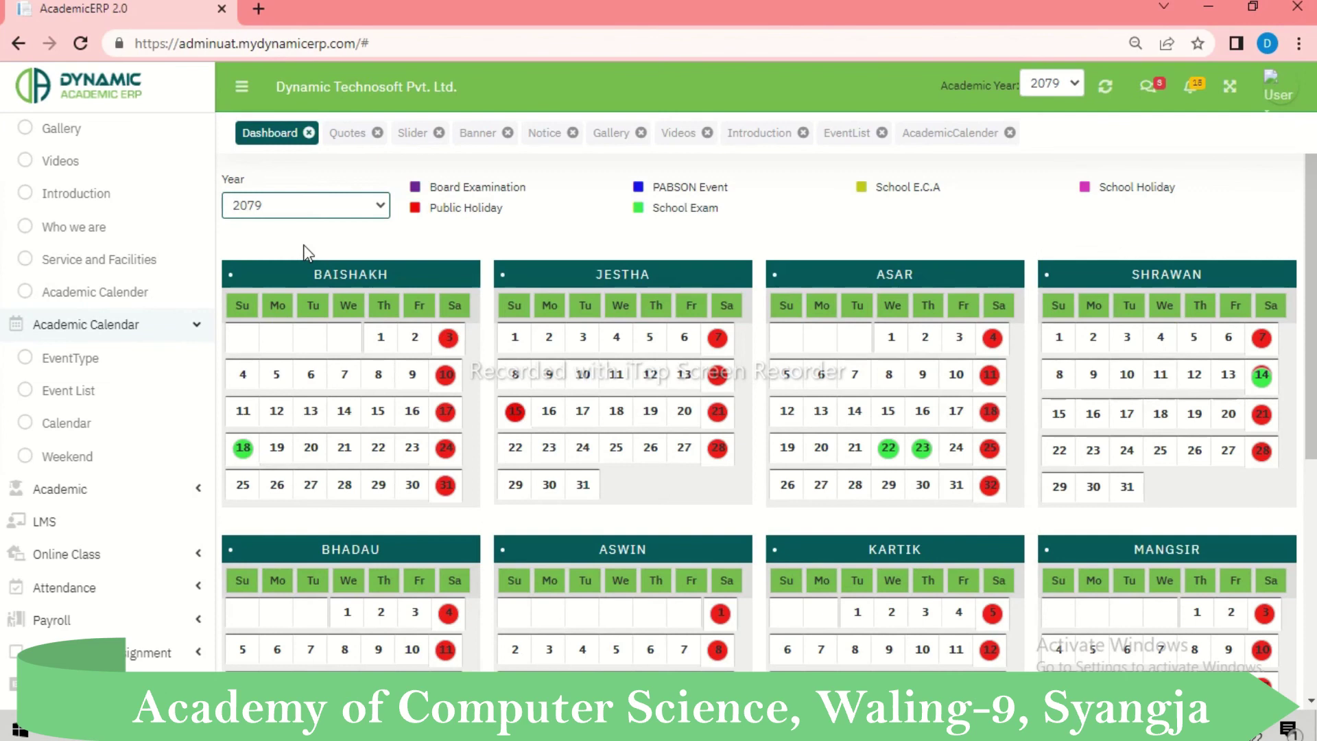
{"action": "left_click", "coordinate": [382, 340]}
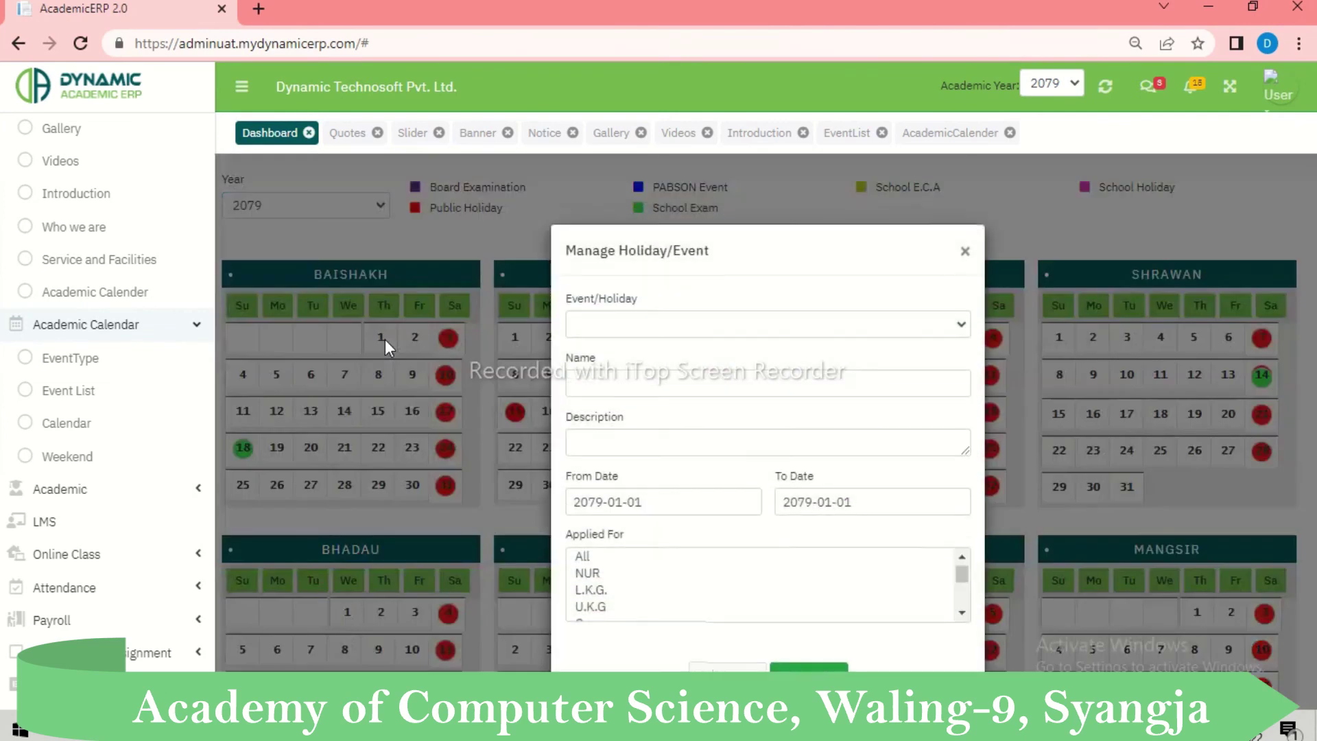
{"action": "left_click", "coordinate": [589, 328]}
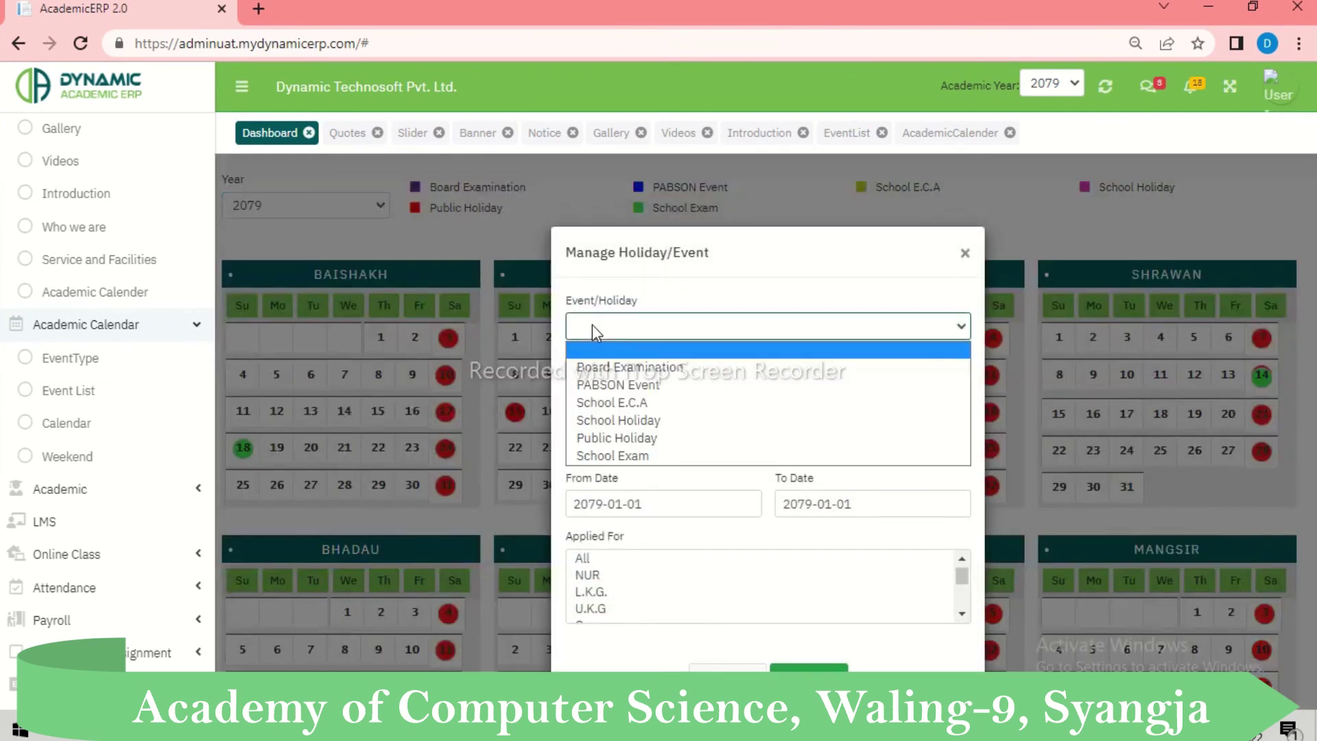
{"action": "left_click", "coordinate": [648, 438]}
{"action": "left_click", "coordinate": [649, 391]}
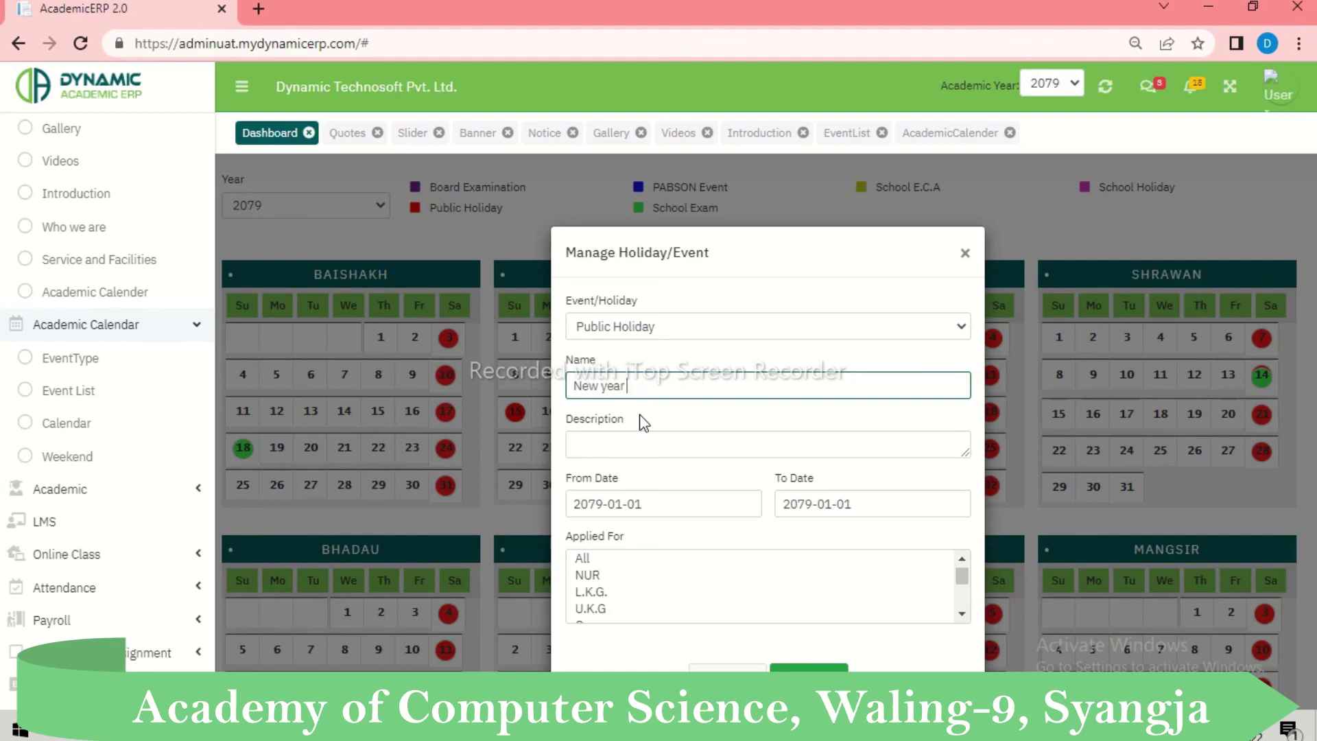
{"action": "left_click", "coordinate": [620, 561]}
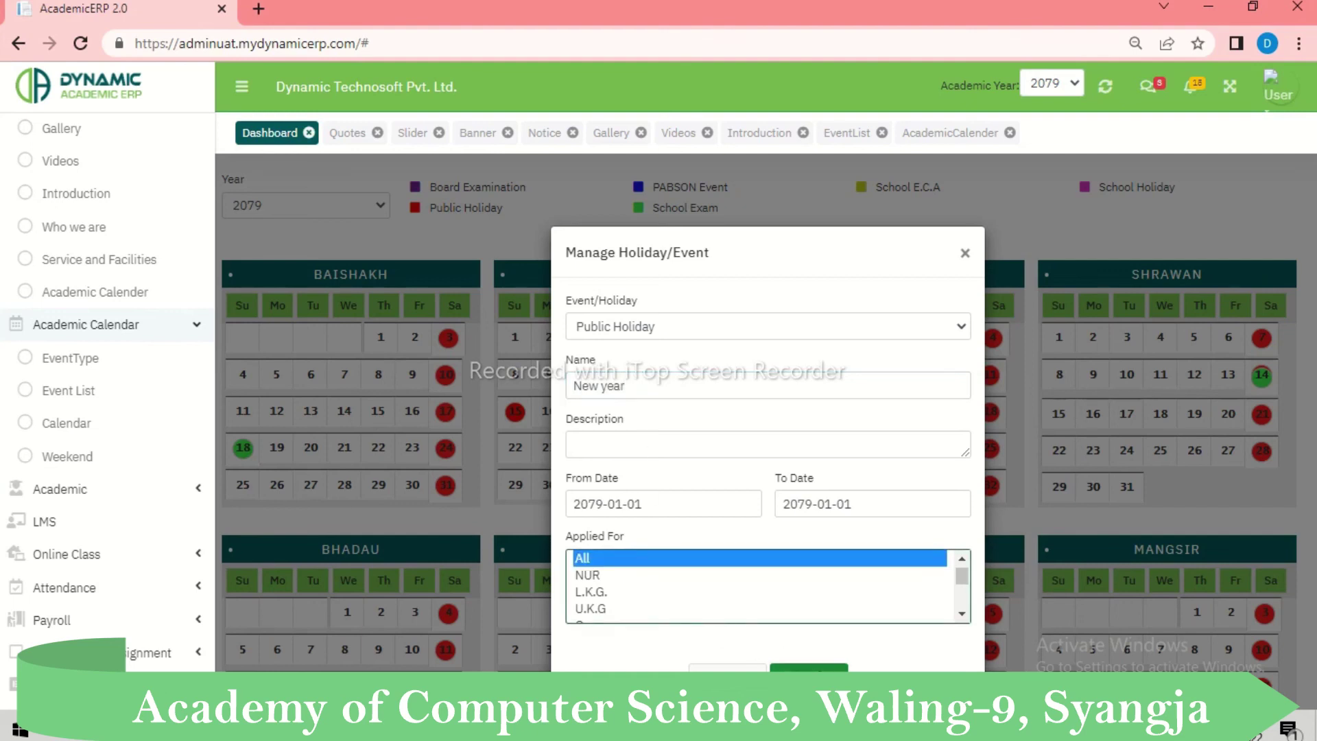
Step: Edit the 2079 New year holiday's To Date and save the holiday for All
{"action": "left_click", "coordinate": [851, 504]}
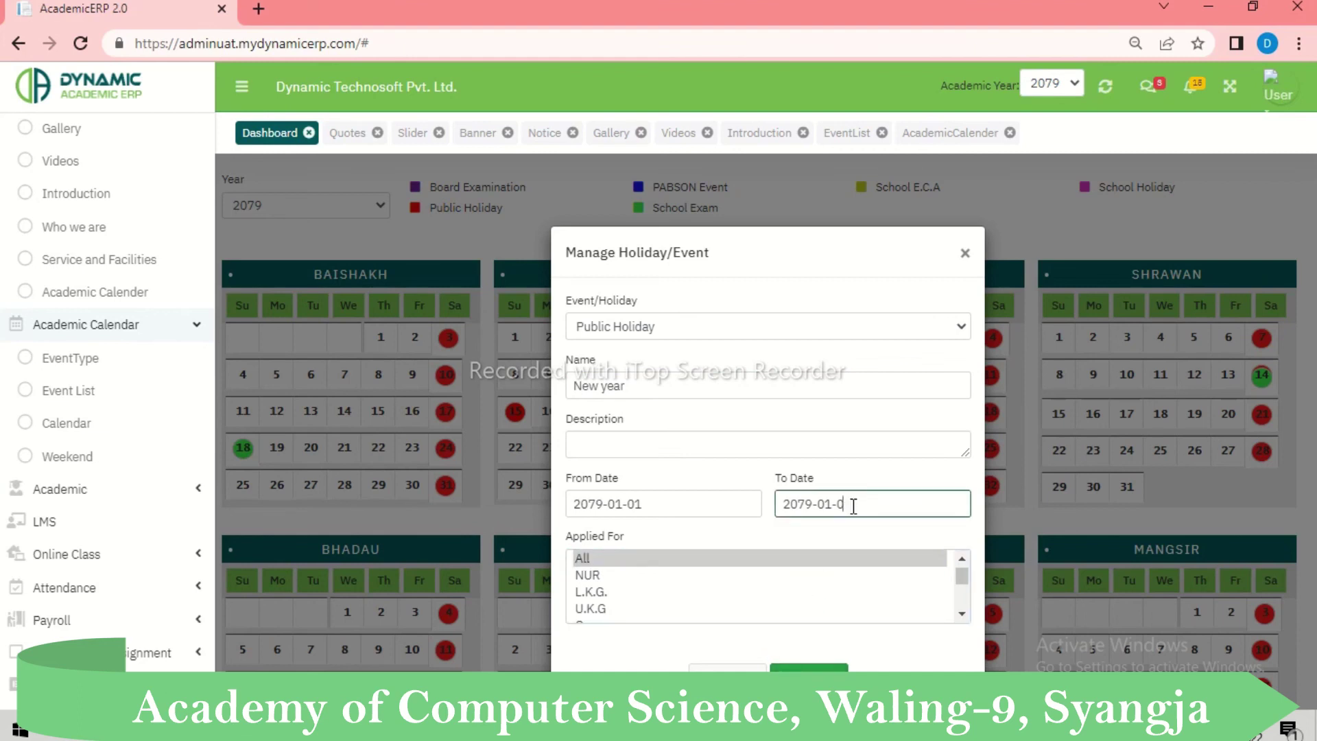
{"action": "left_click", "coordinate": [706, 557]}
{"action": "left_click", "coordinate": [809, 669]}
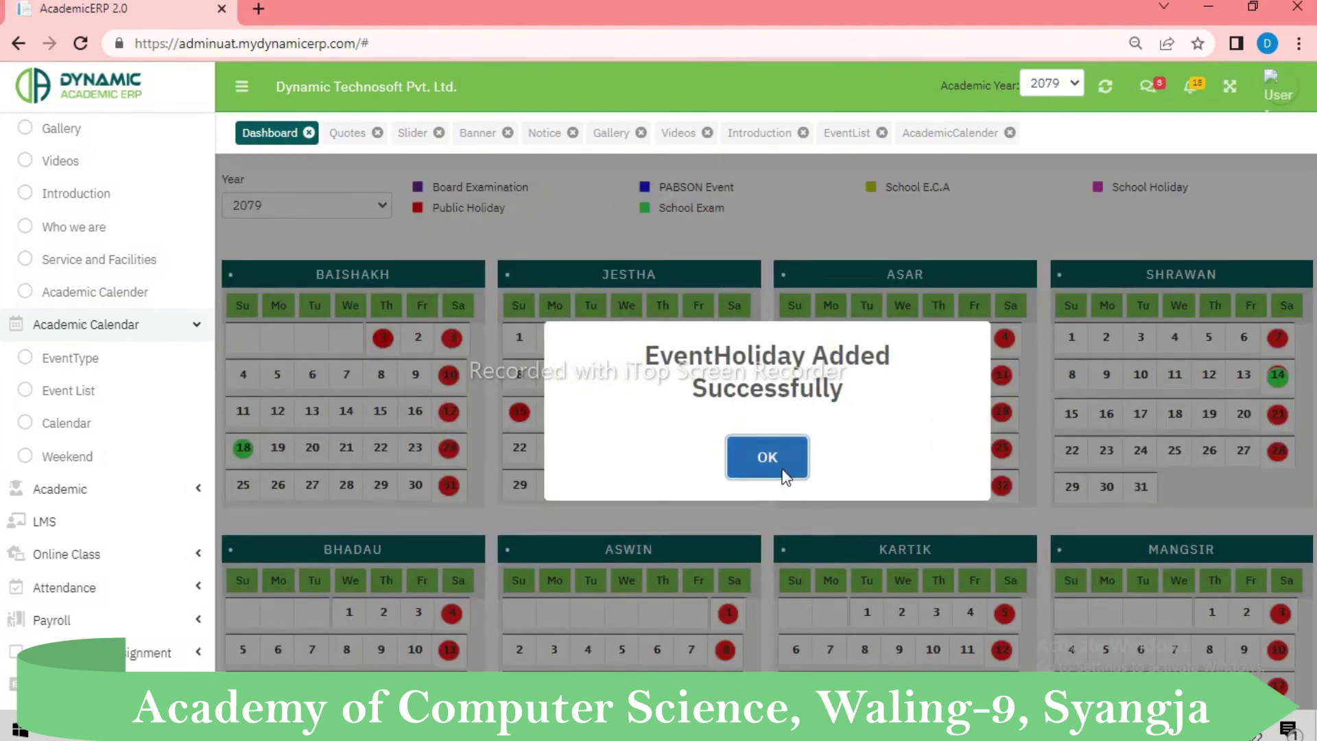
{"action": "left_click", "coordinate": [787, 470]}
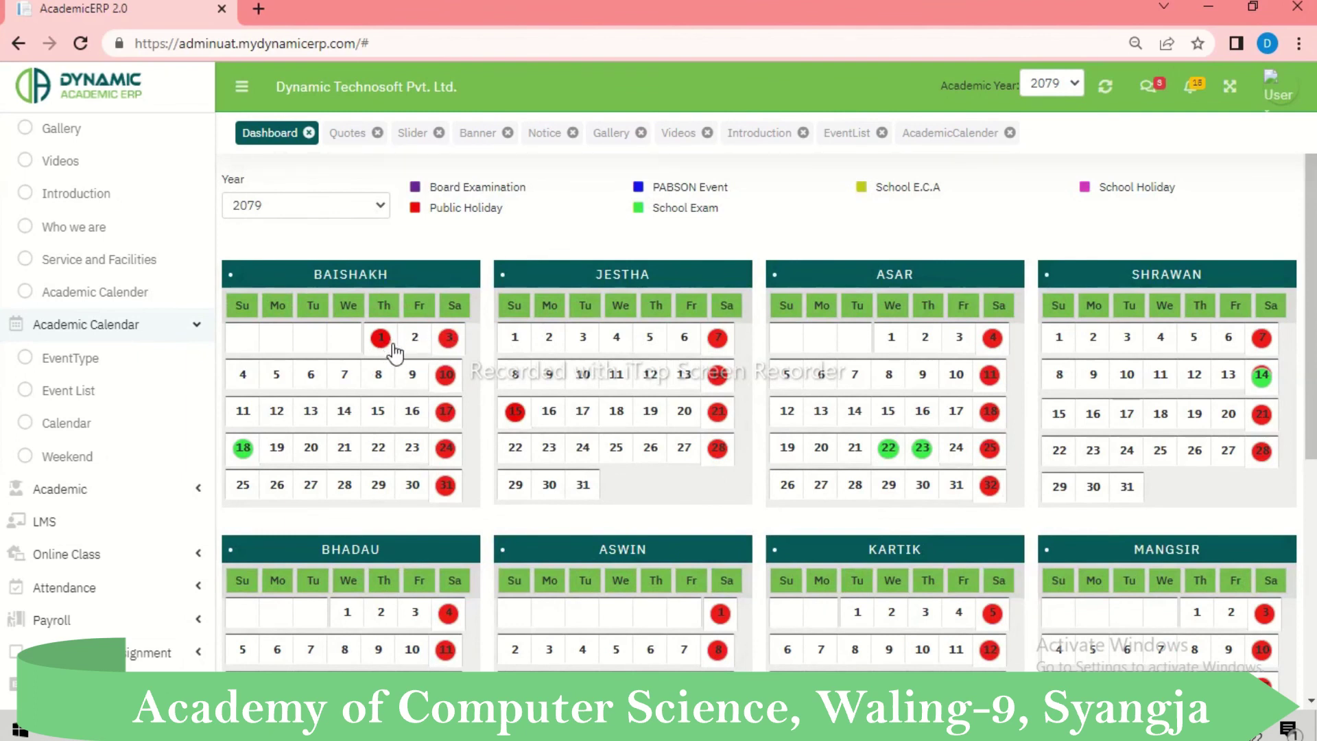
Step: Open the Weekend settings, check the colour choices and save Saturday as the weekend day in red
{"action": "left_click", "coordinate": [88, 464]}
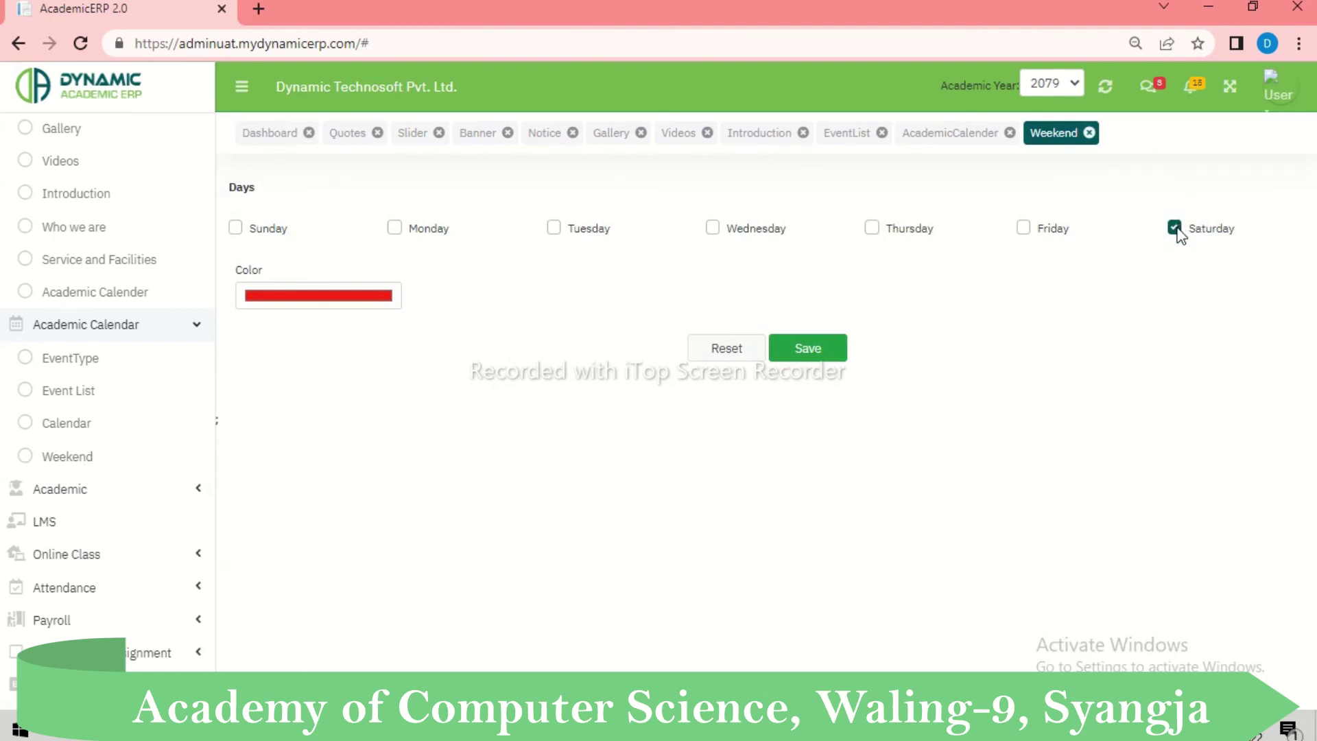
{"action": "left_click", "coordinate": [373, 301]}
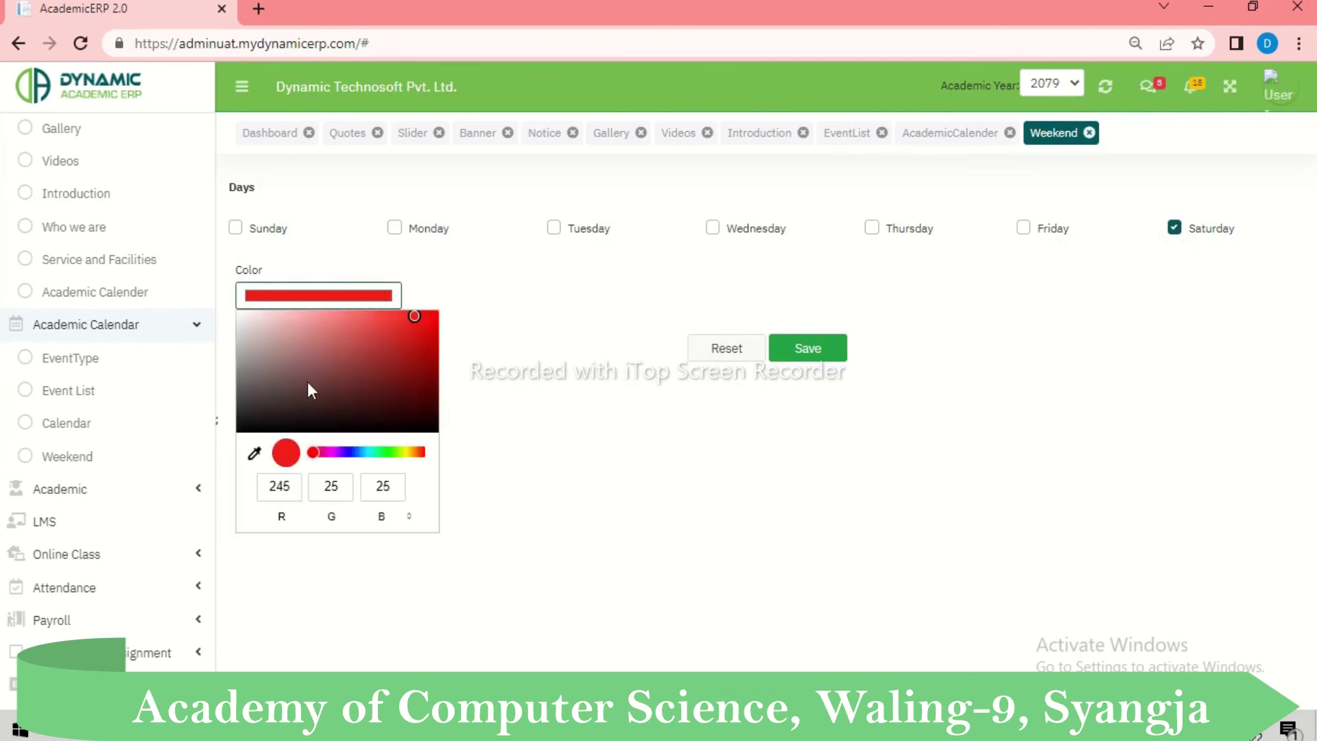
{"action": "left_click", "coordinate": [542, 385]}
{"action": "left_click", "coordinate": [799, 348]}
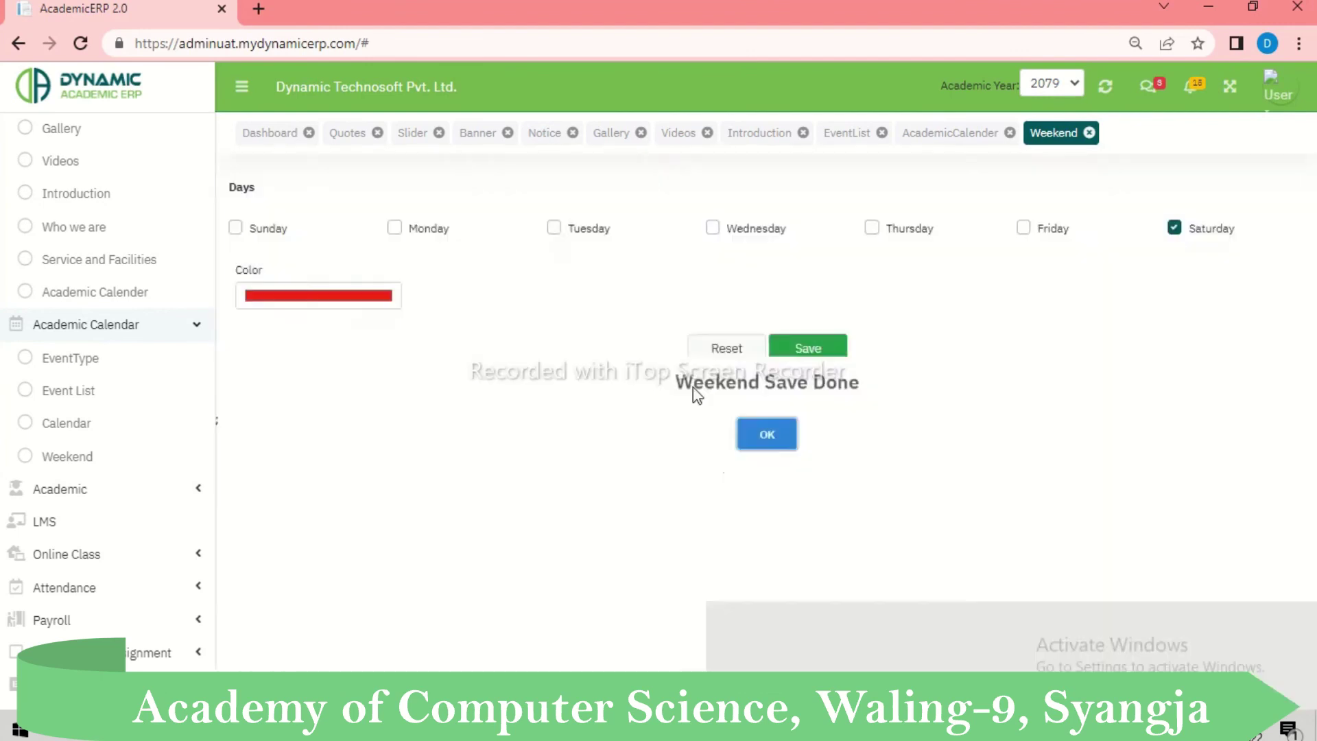
{"action": "left_click", "coordinate": [776, 442]}
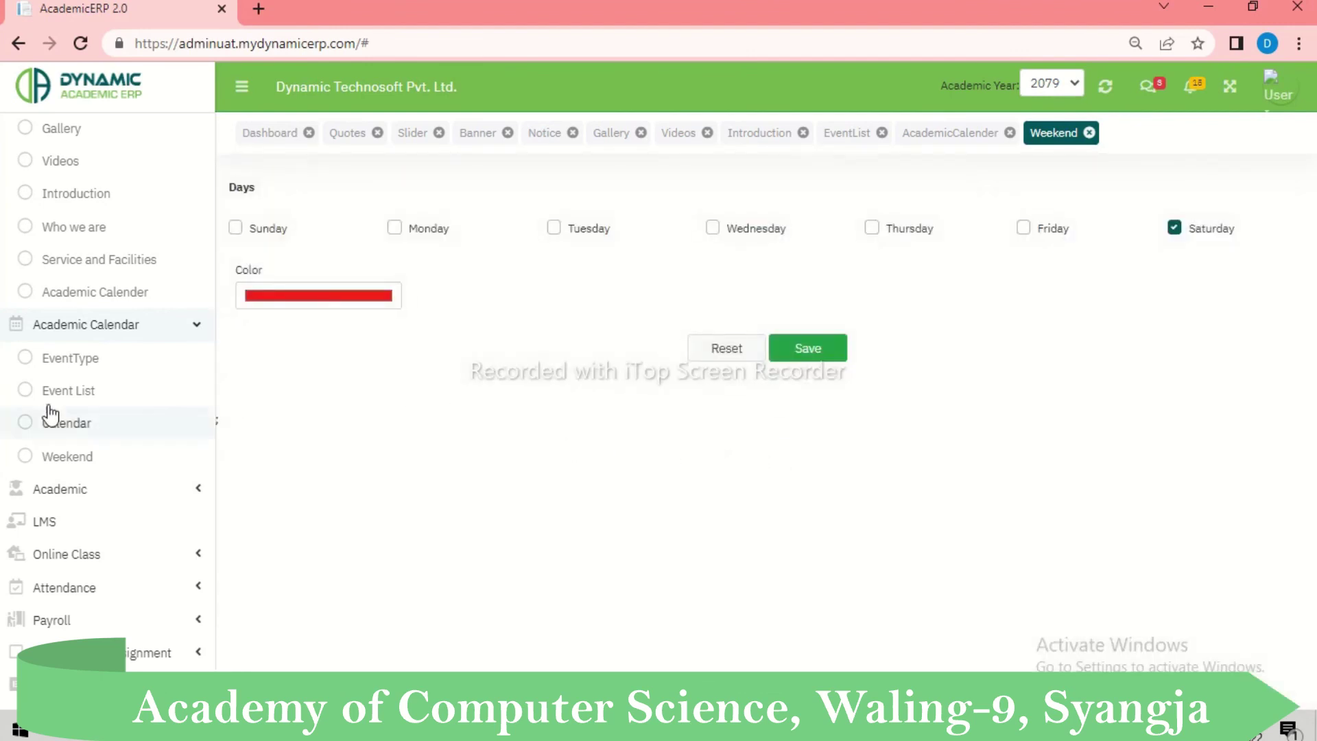